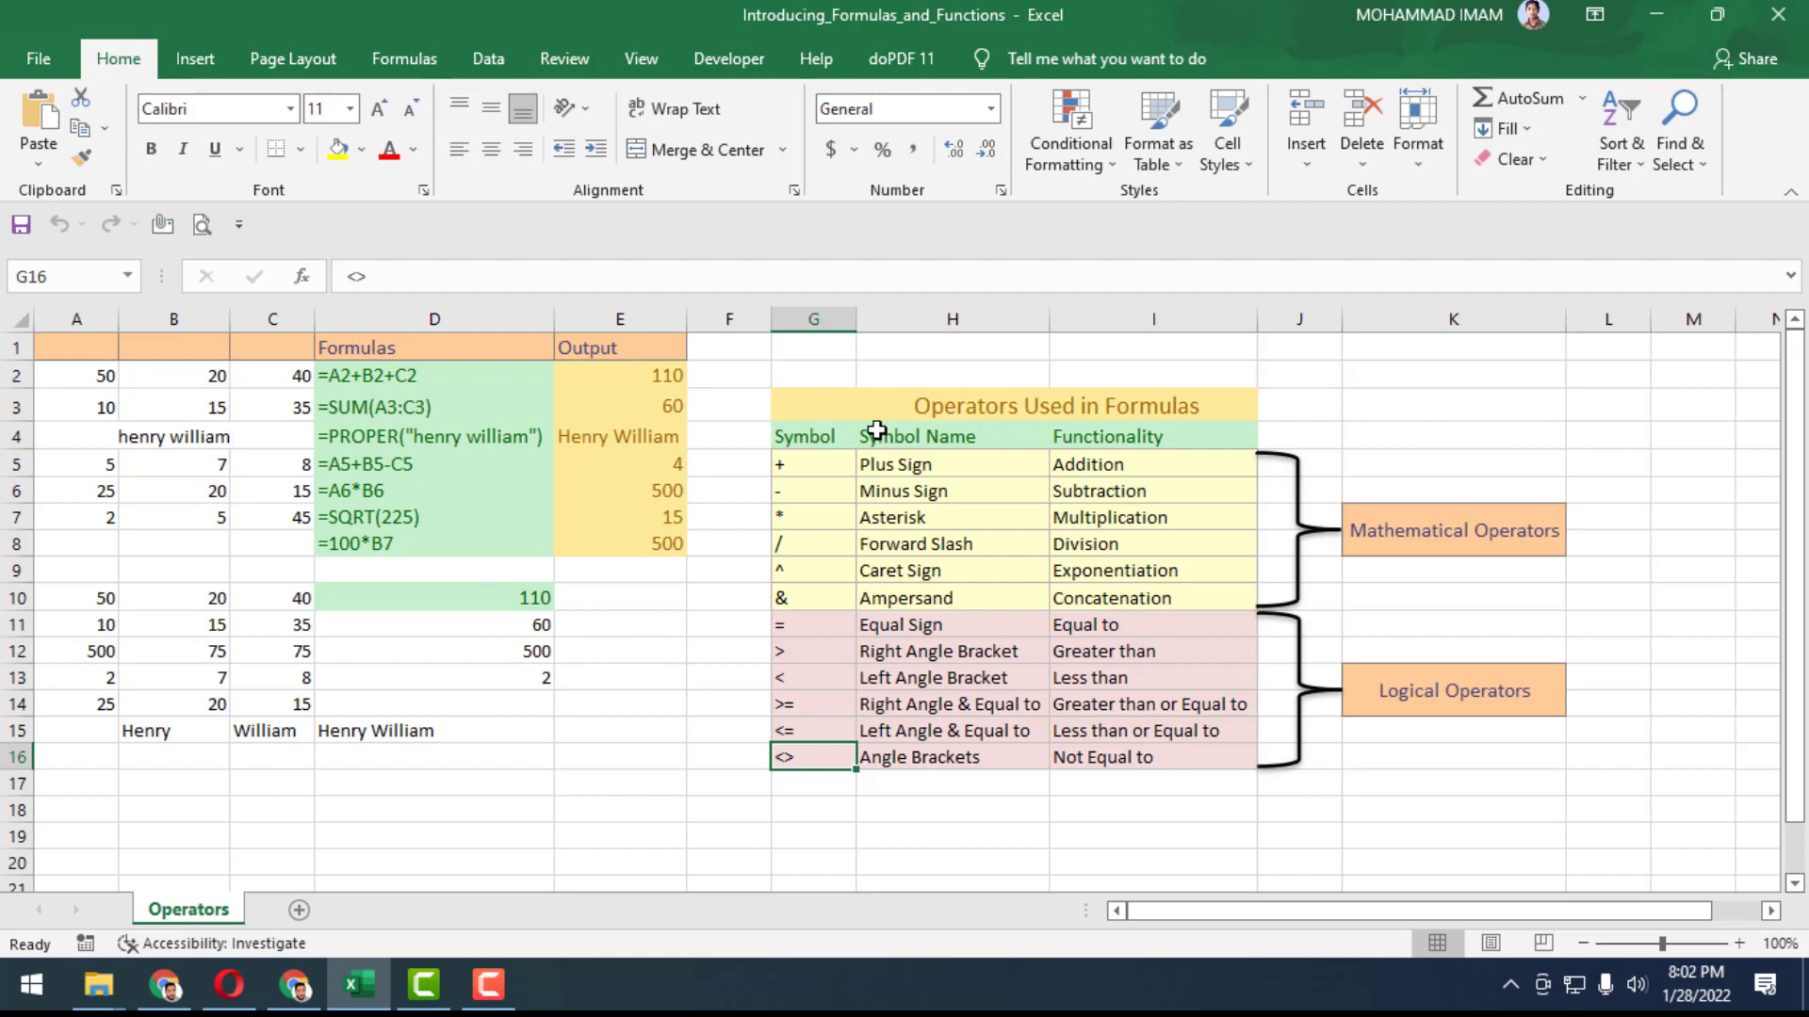
Review the Operators Used in Formulas table headings and the + Plus Sign (Addition) row
click(782, 413)
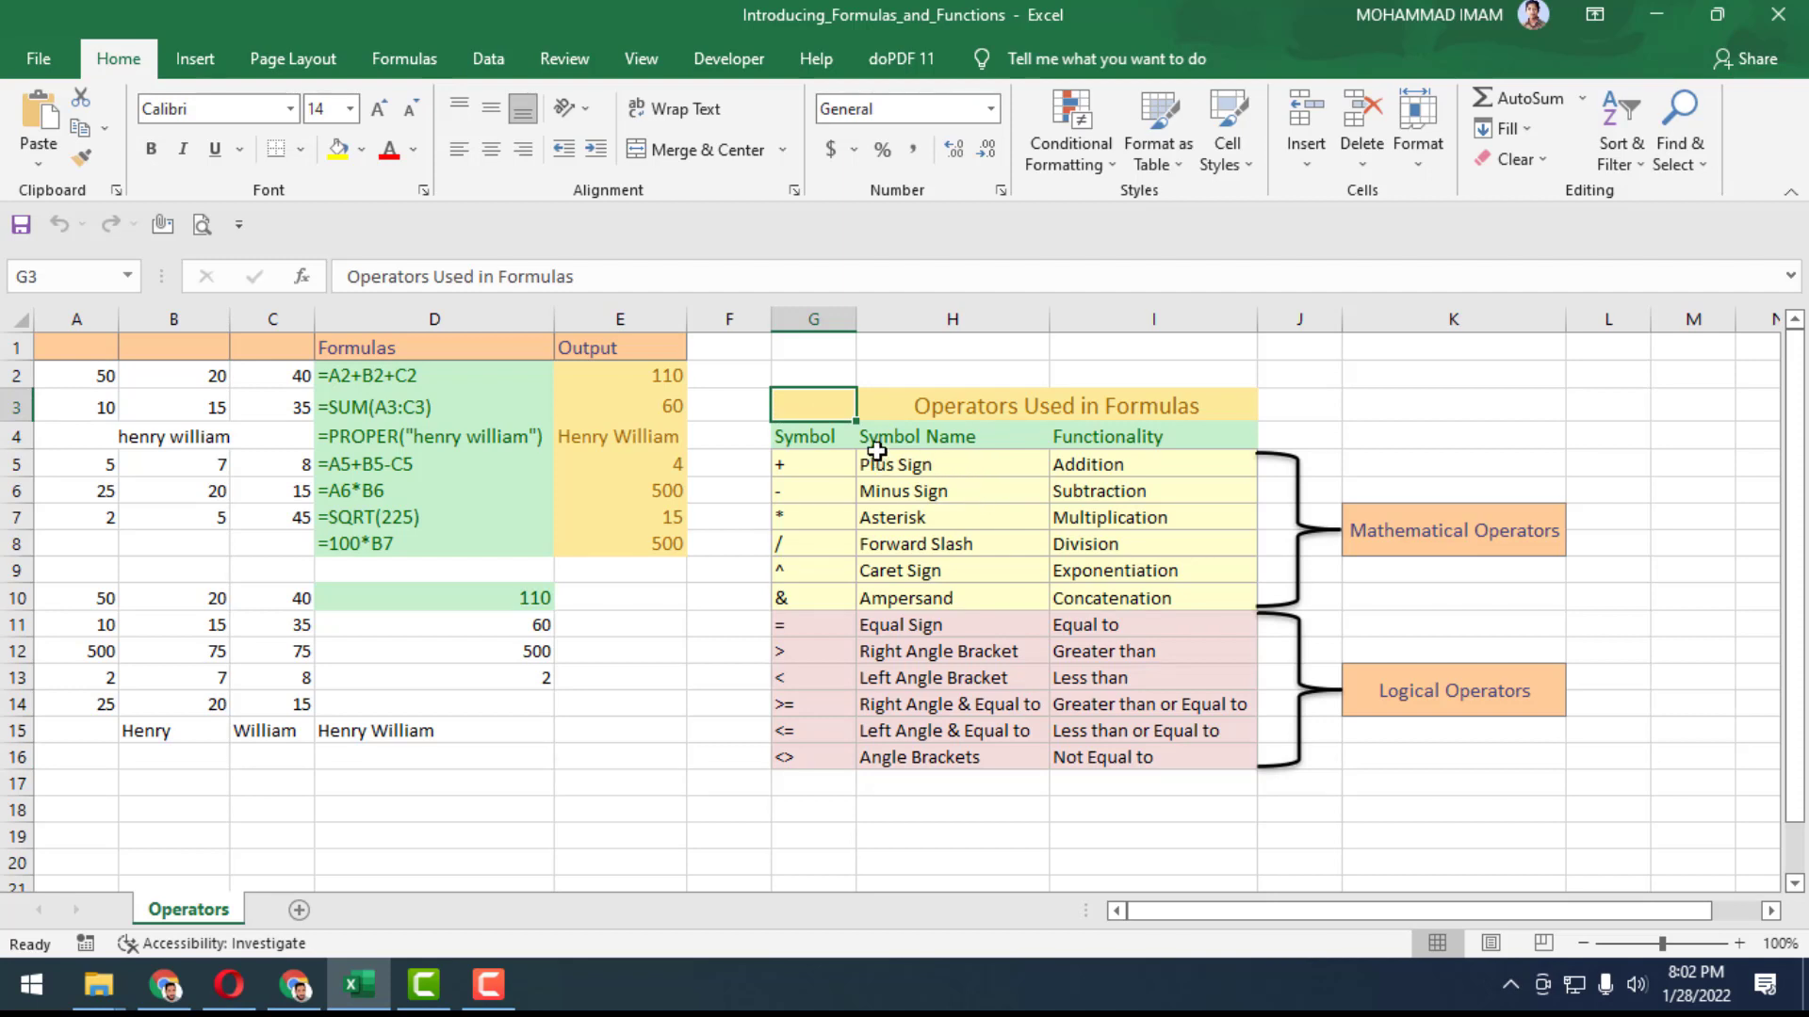
click(815, 435)
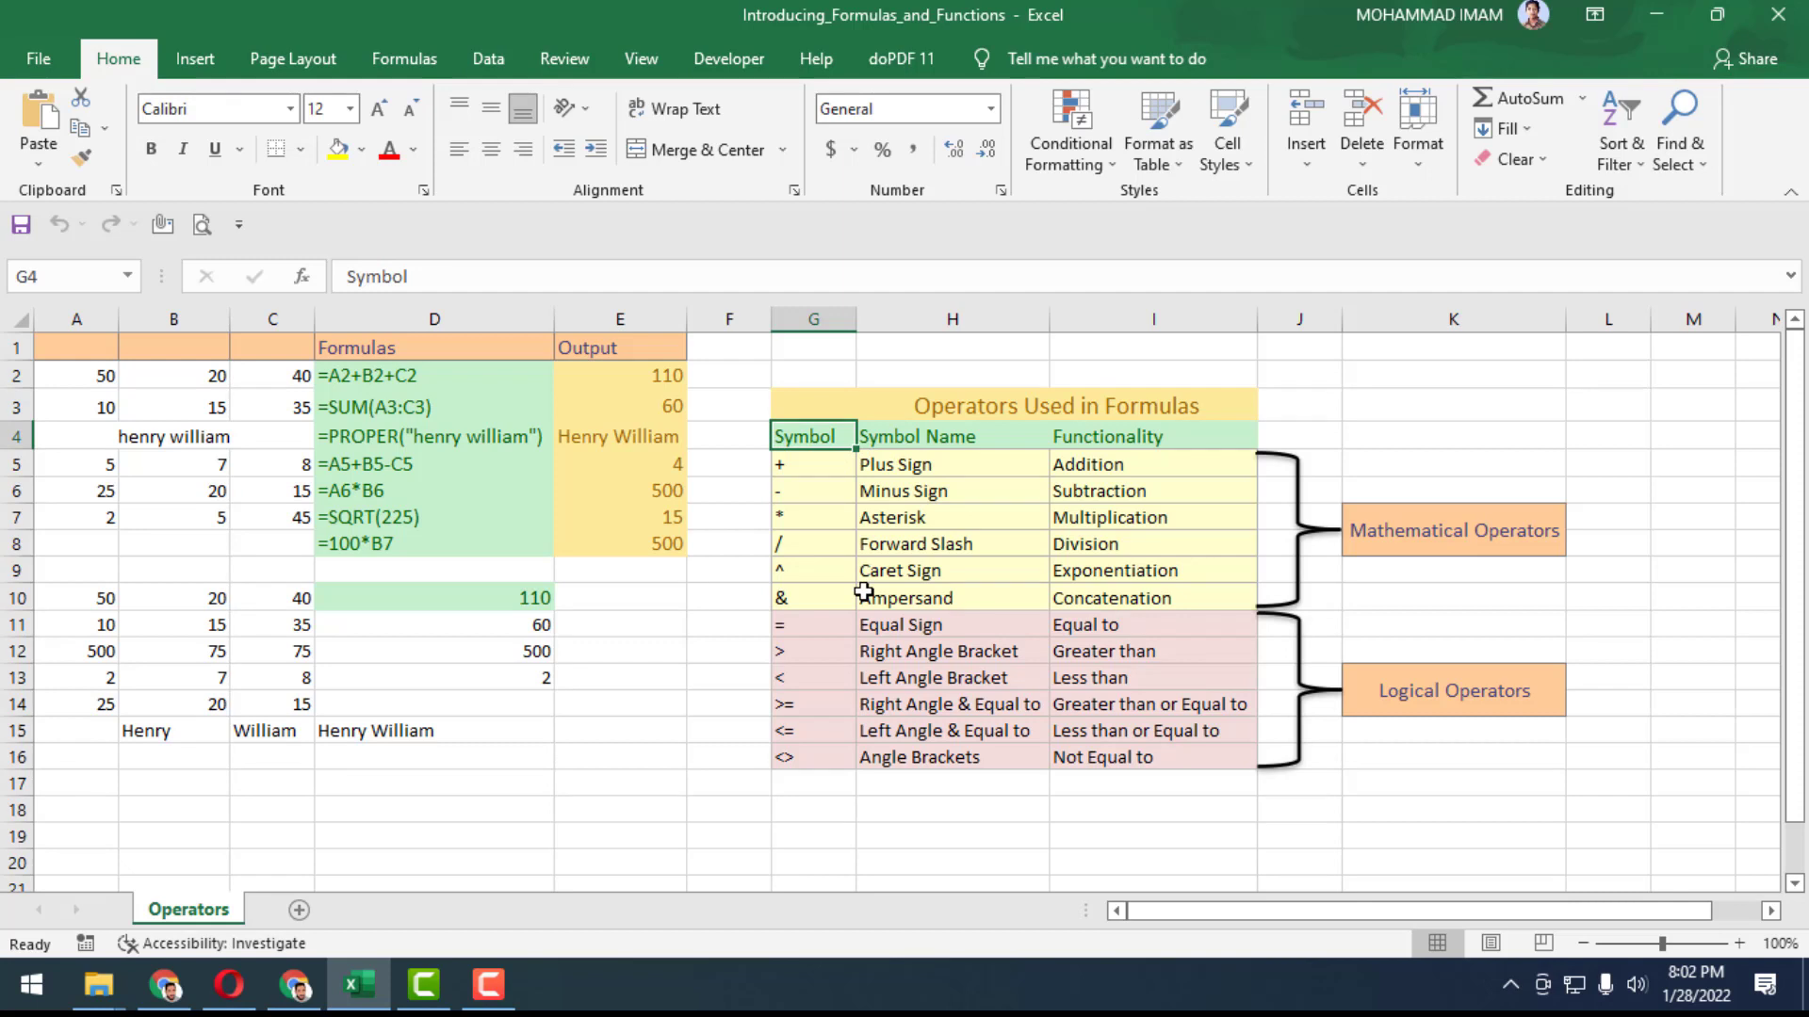
click(895, 438)
click(1101, 431)
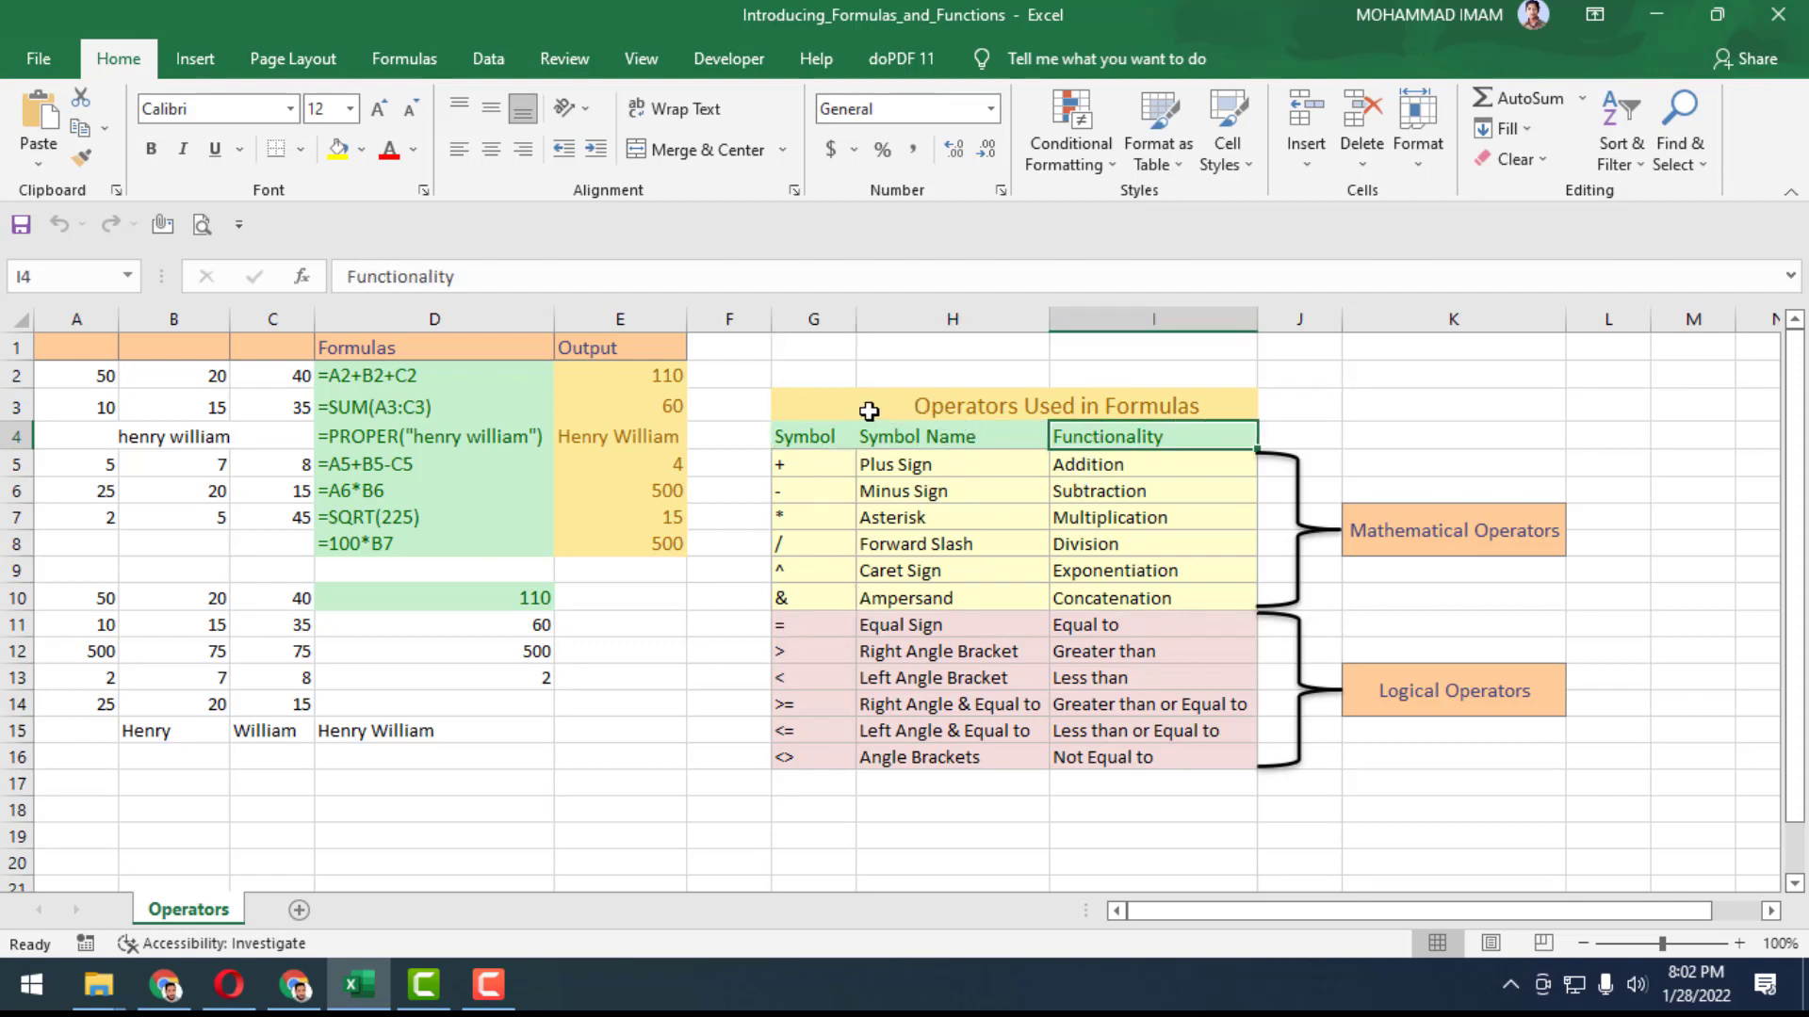
drag(804, 409, 1192, 414)
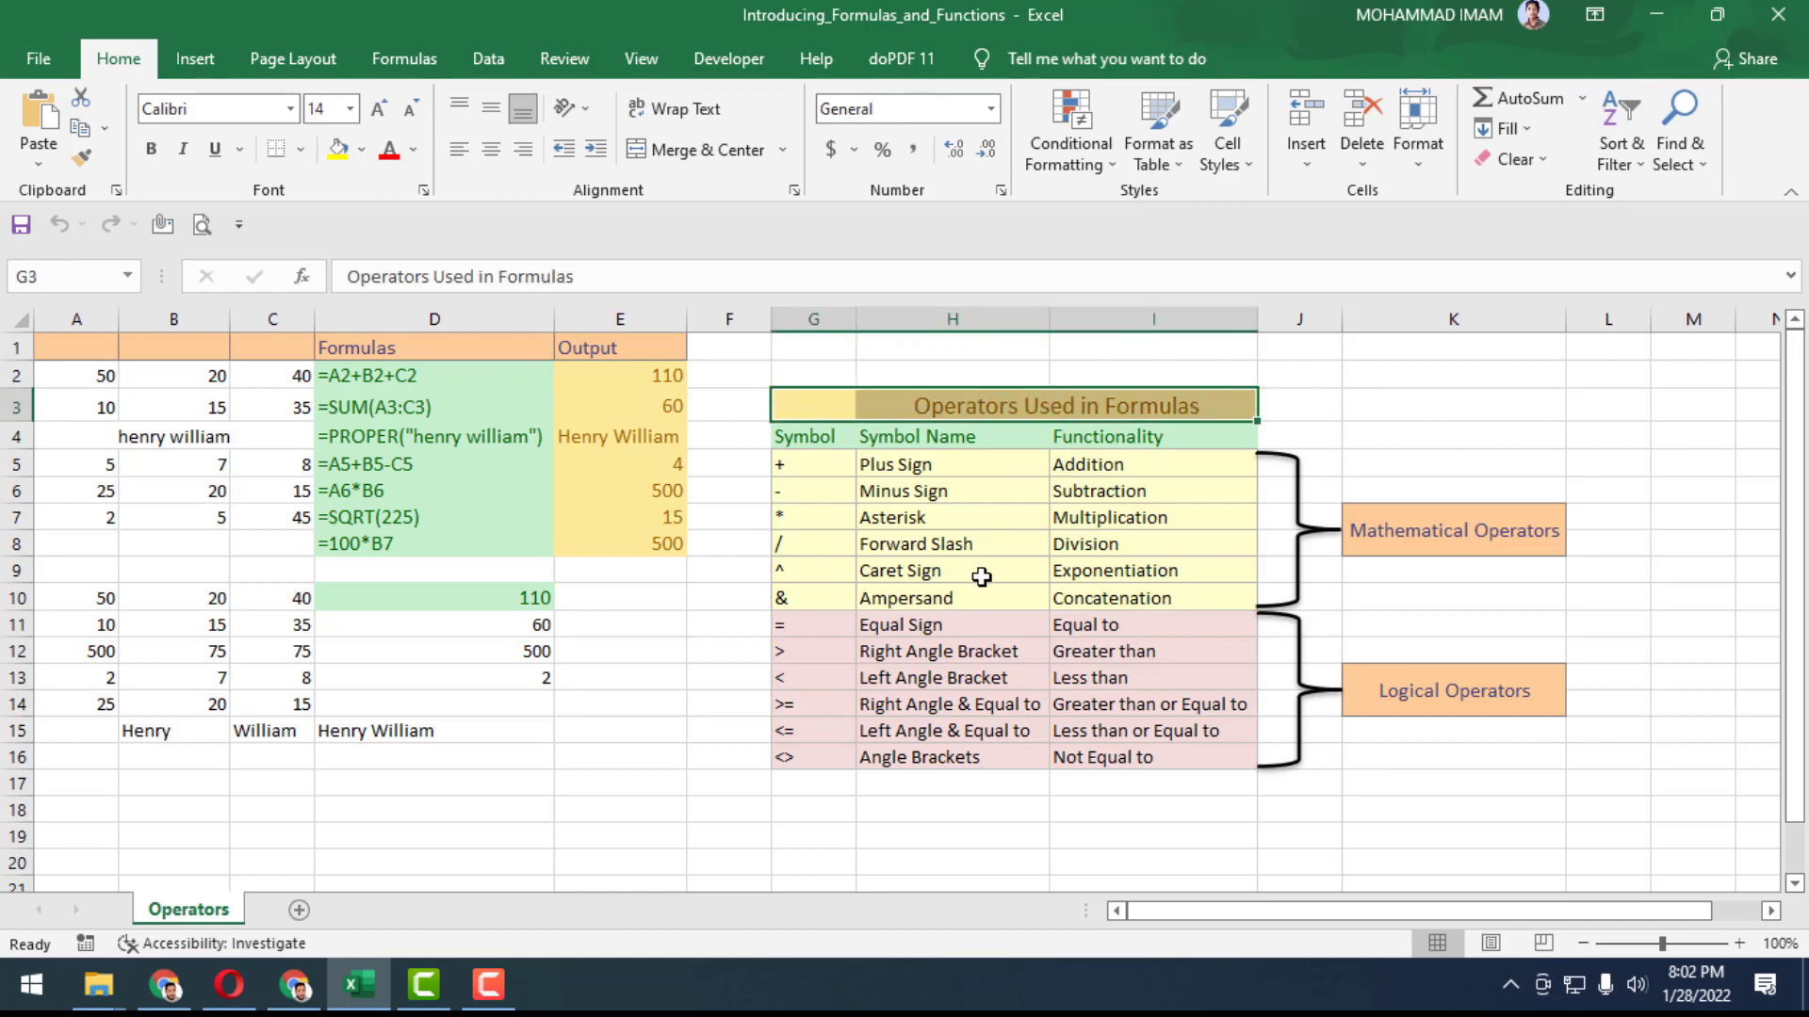
scroll(949, 632, down, 2)
scroll(950, 633, up, 2)
click(832, 439)
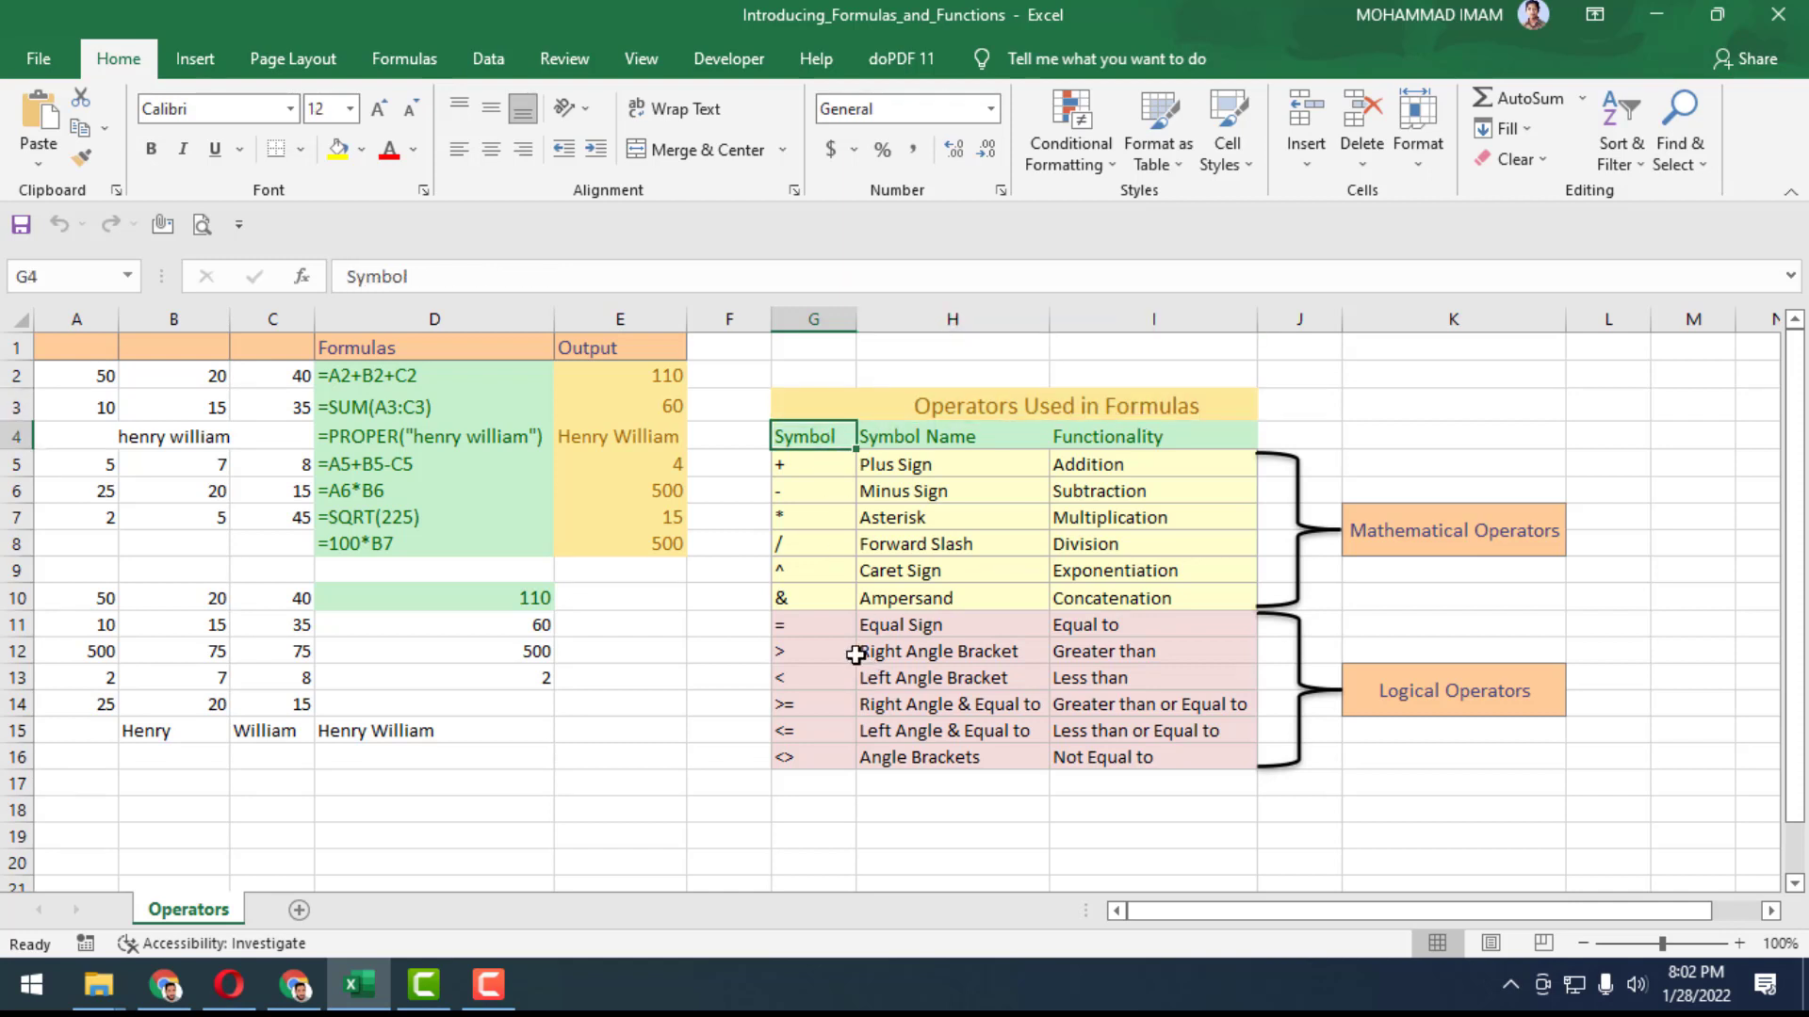
click(827, 467)
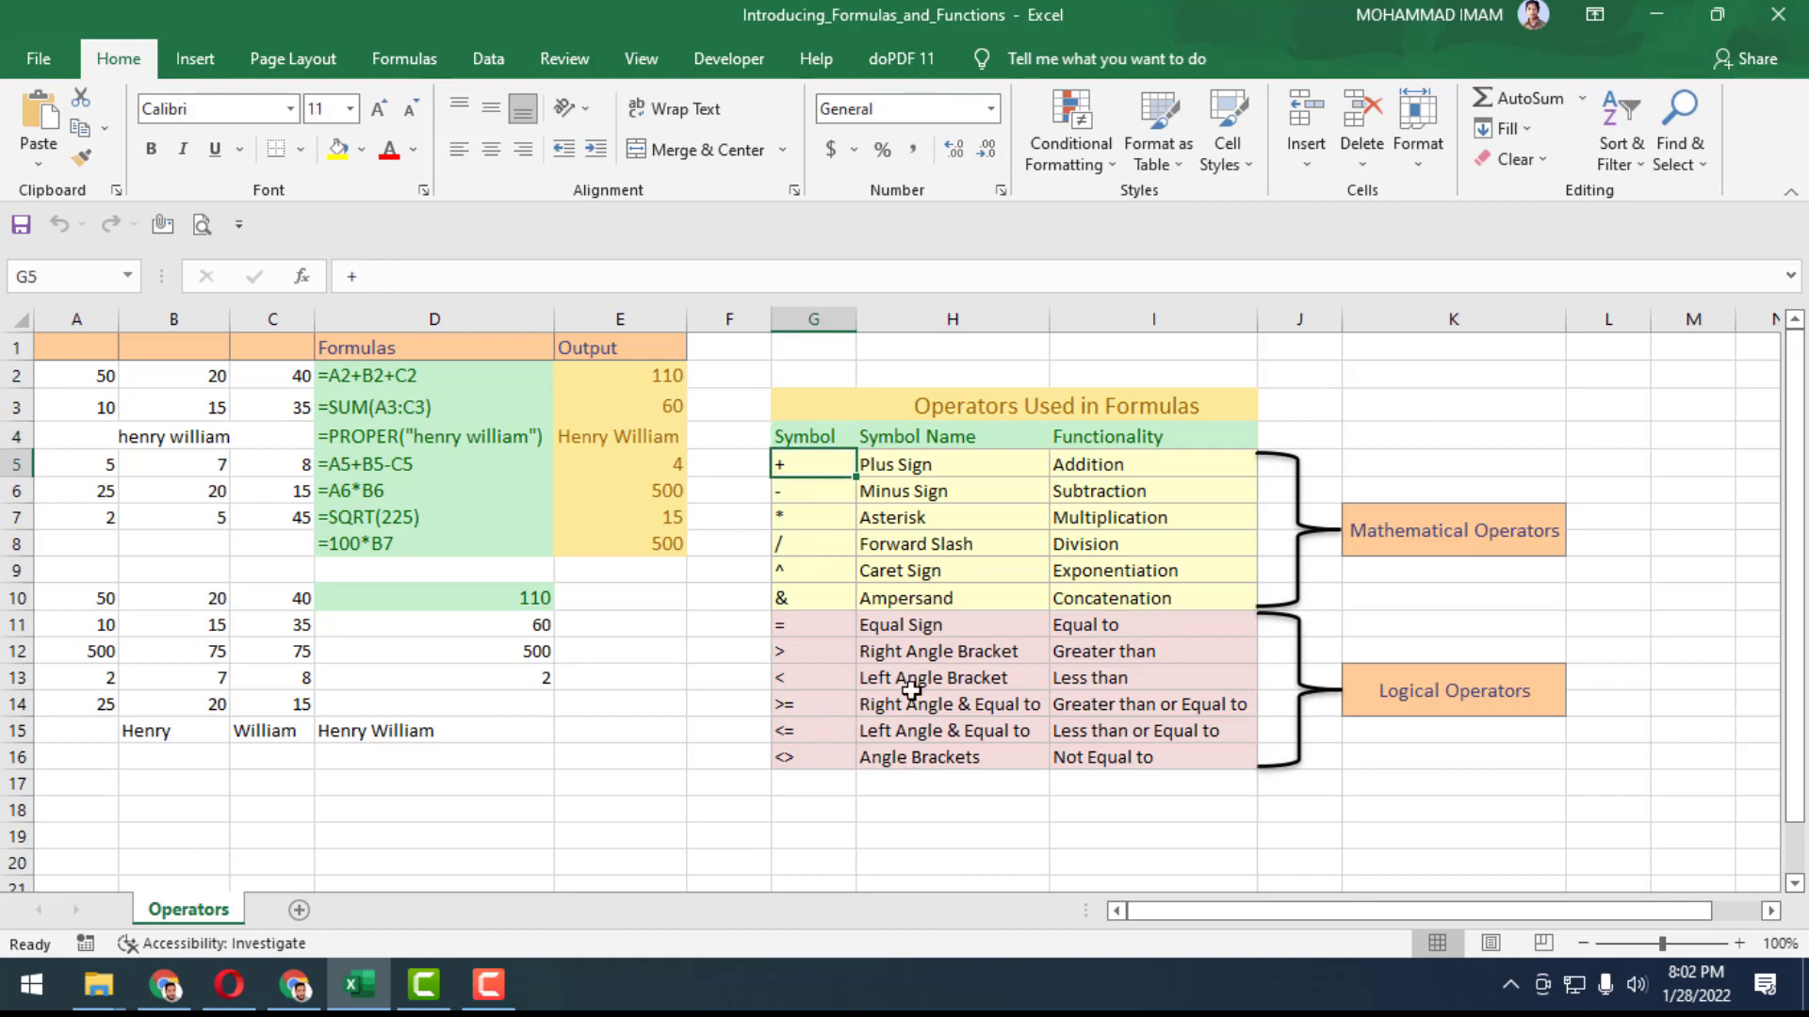
click(1140, 465)
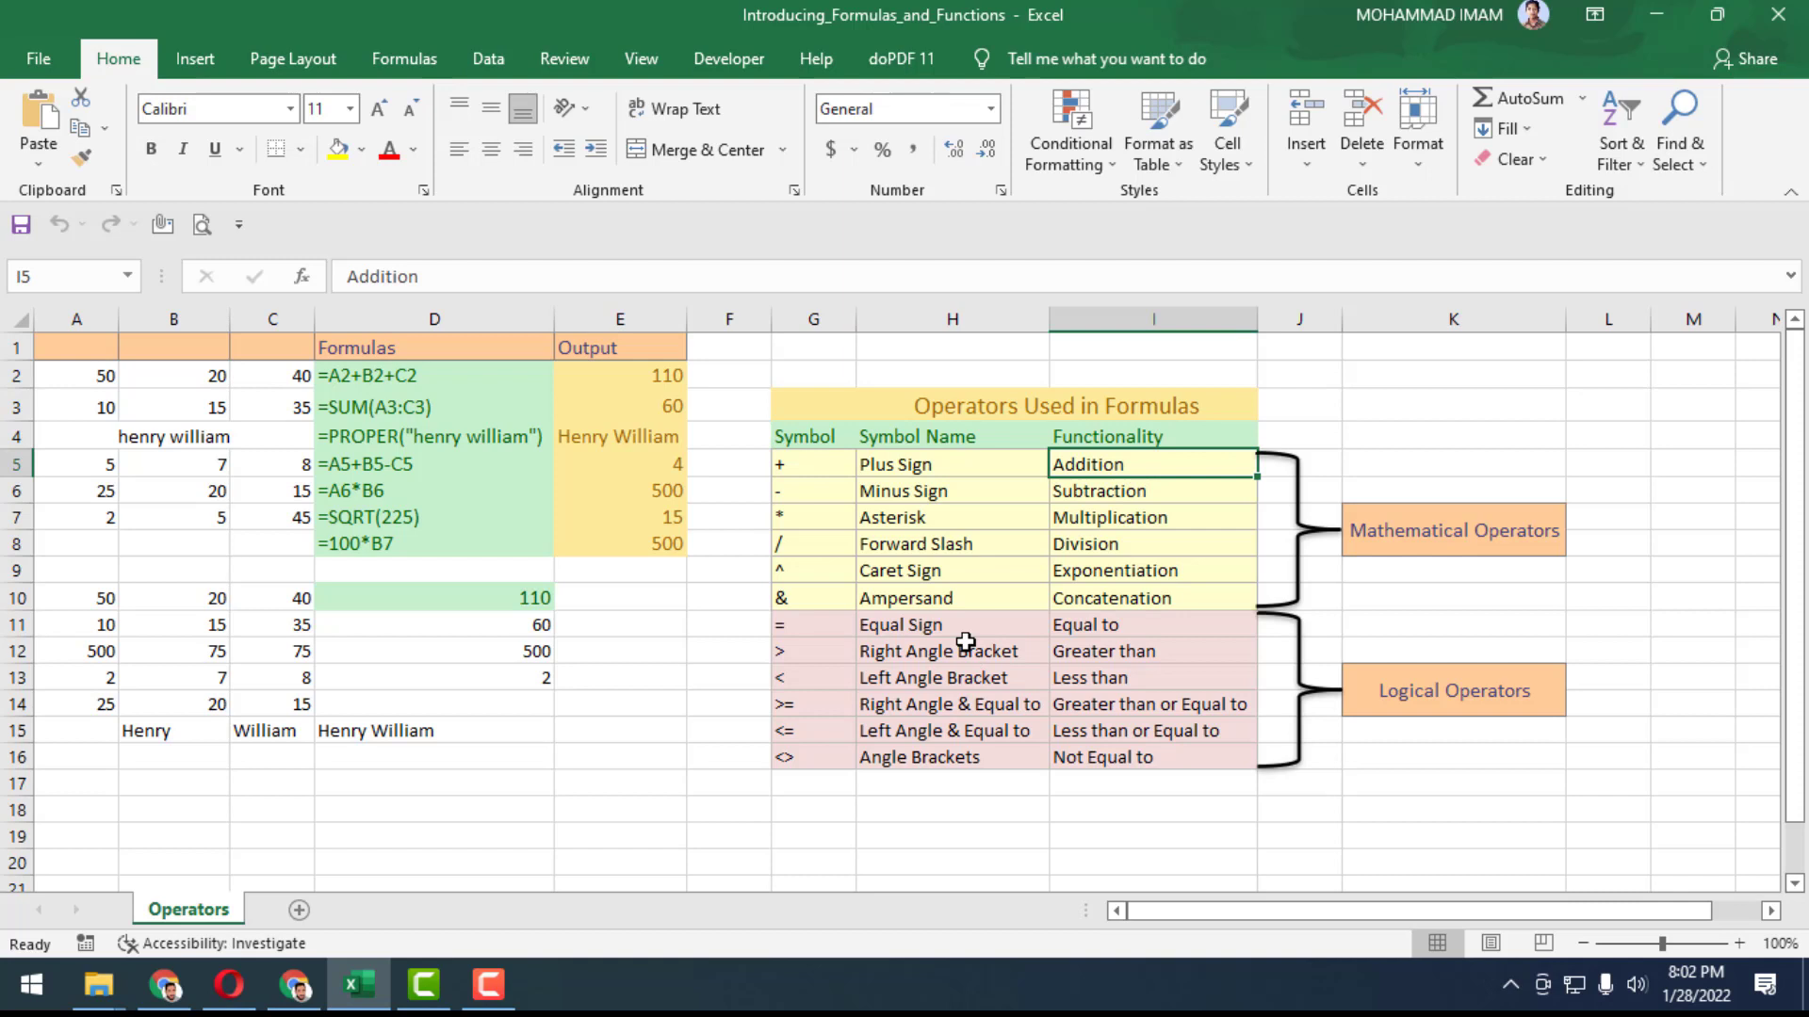
click(934, 466)
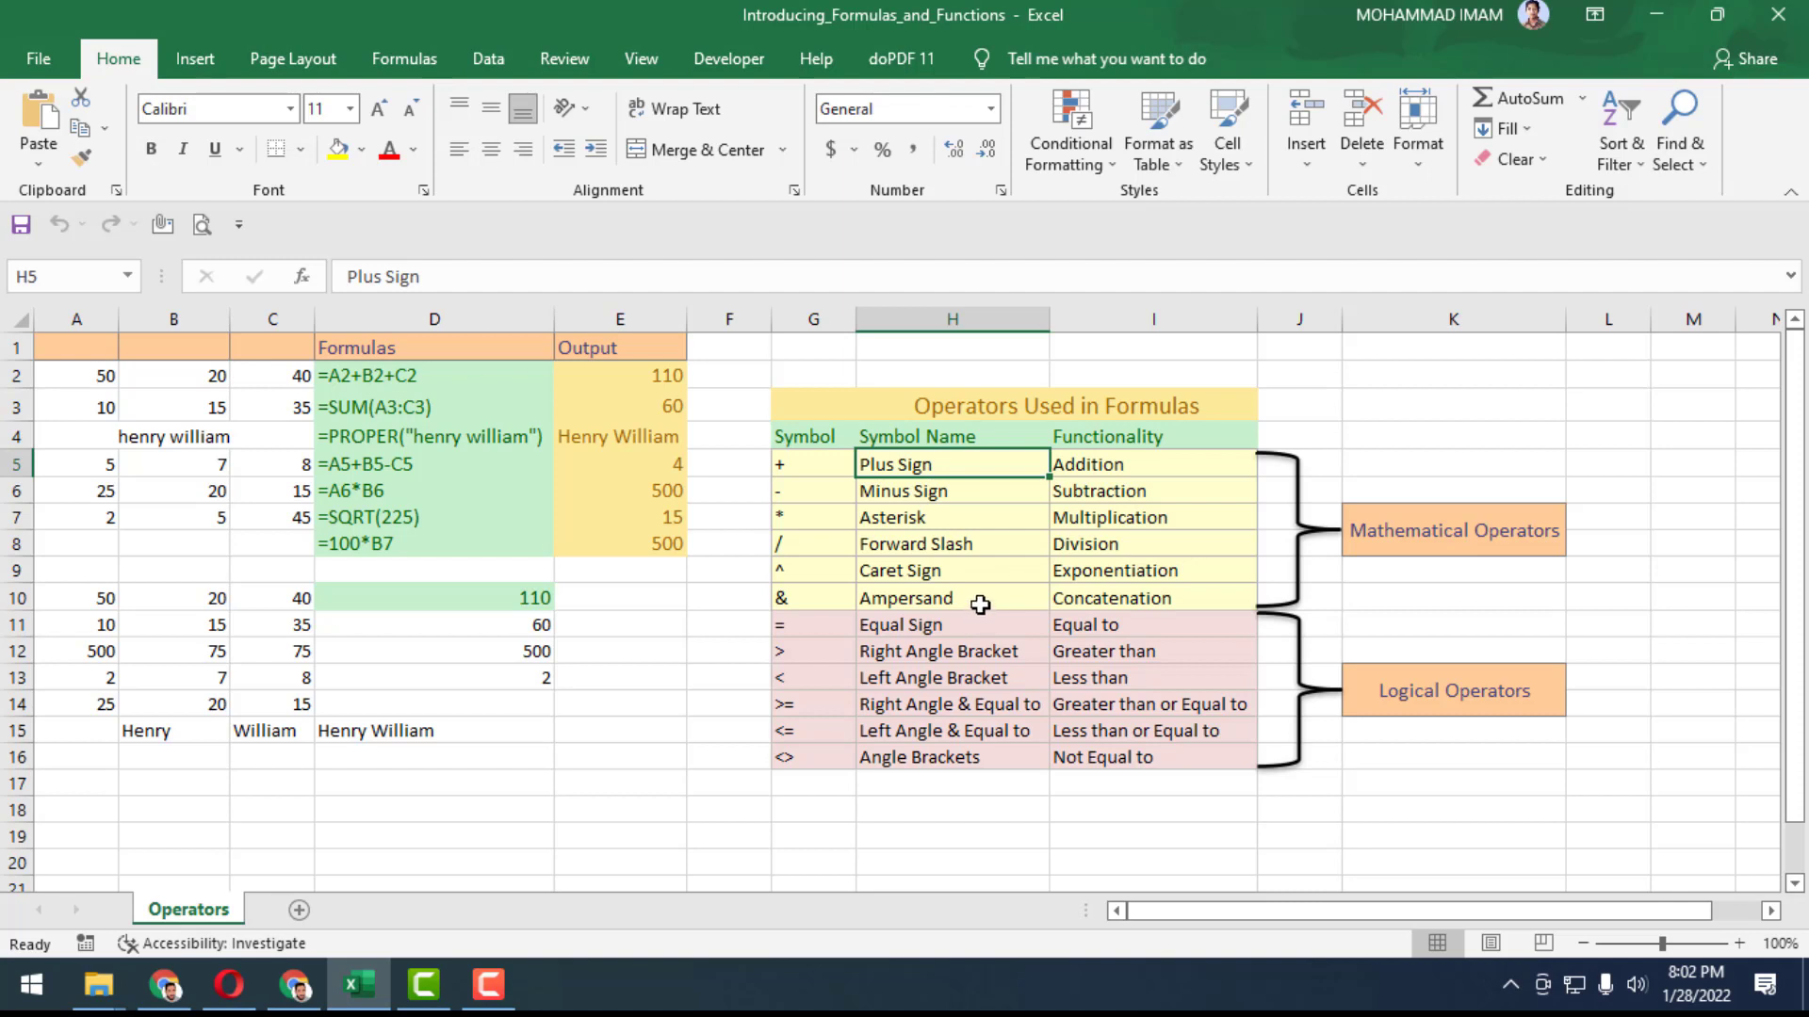
Go through the minus, *, /, caret, & concatenation and =, >, <=, <> comparison operator rows
click(936, 496)
click(1080, 514)
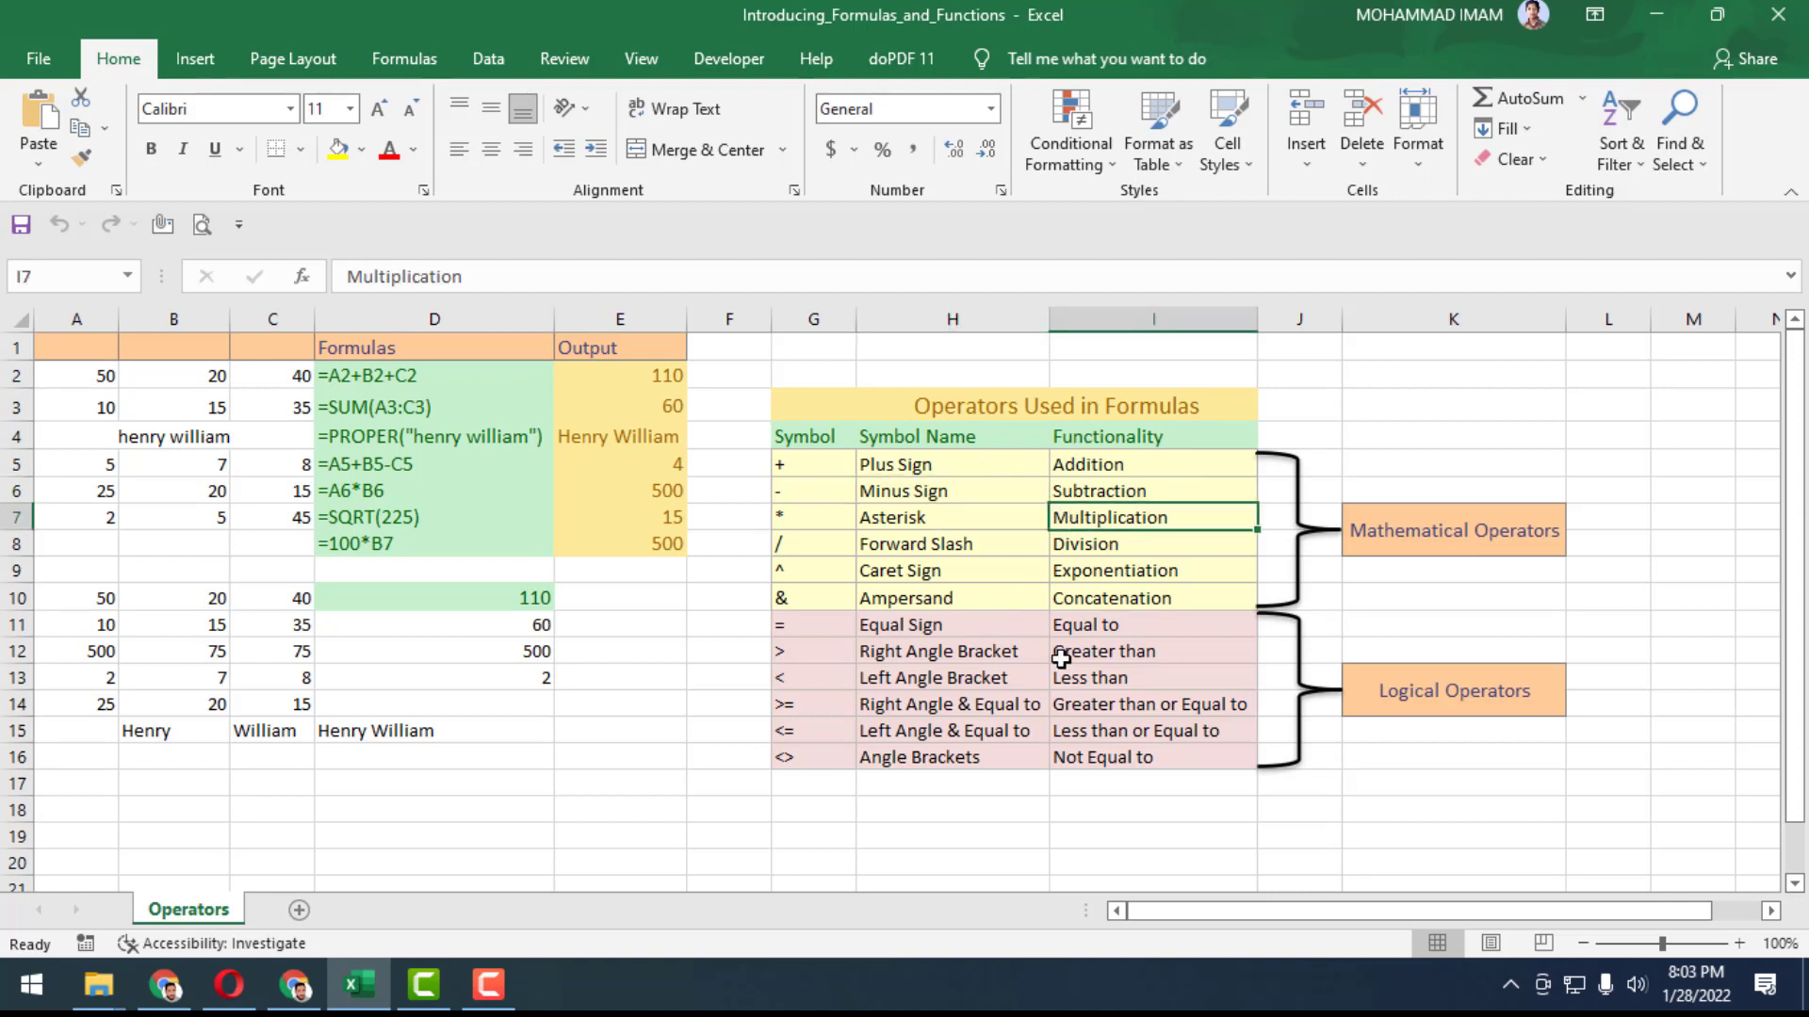
click(822, 517)
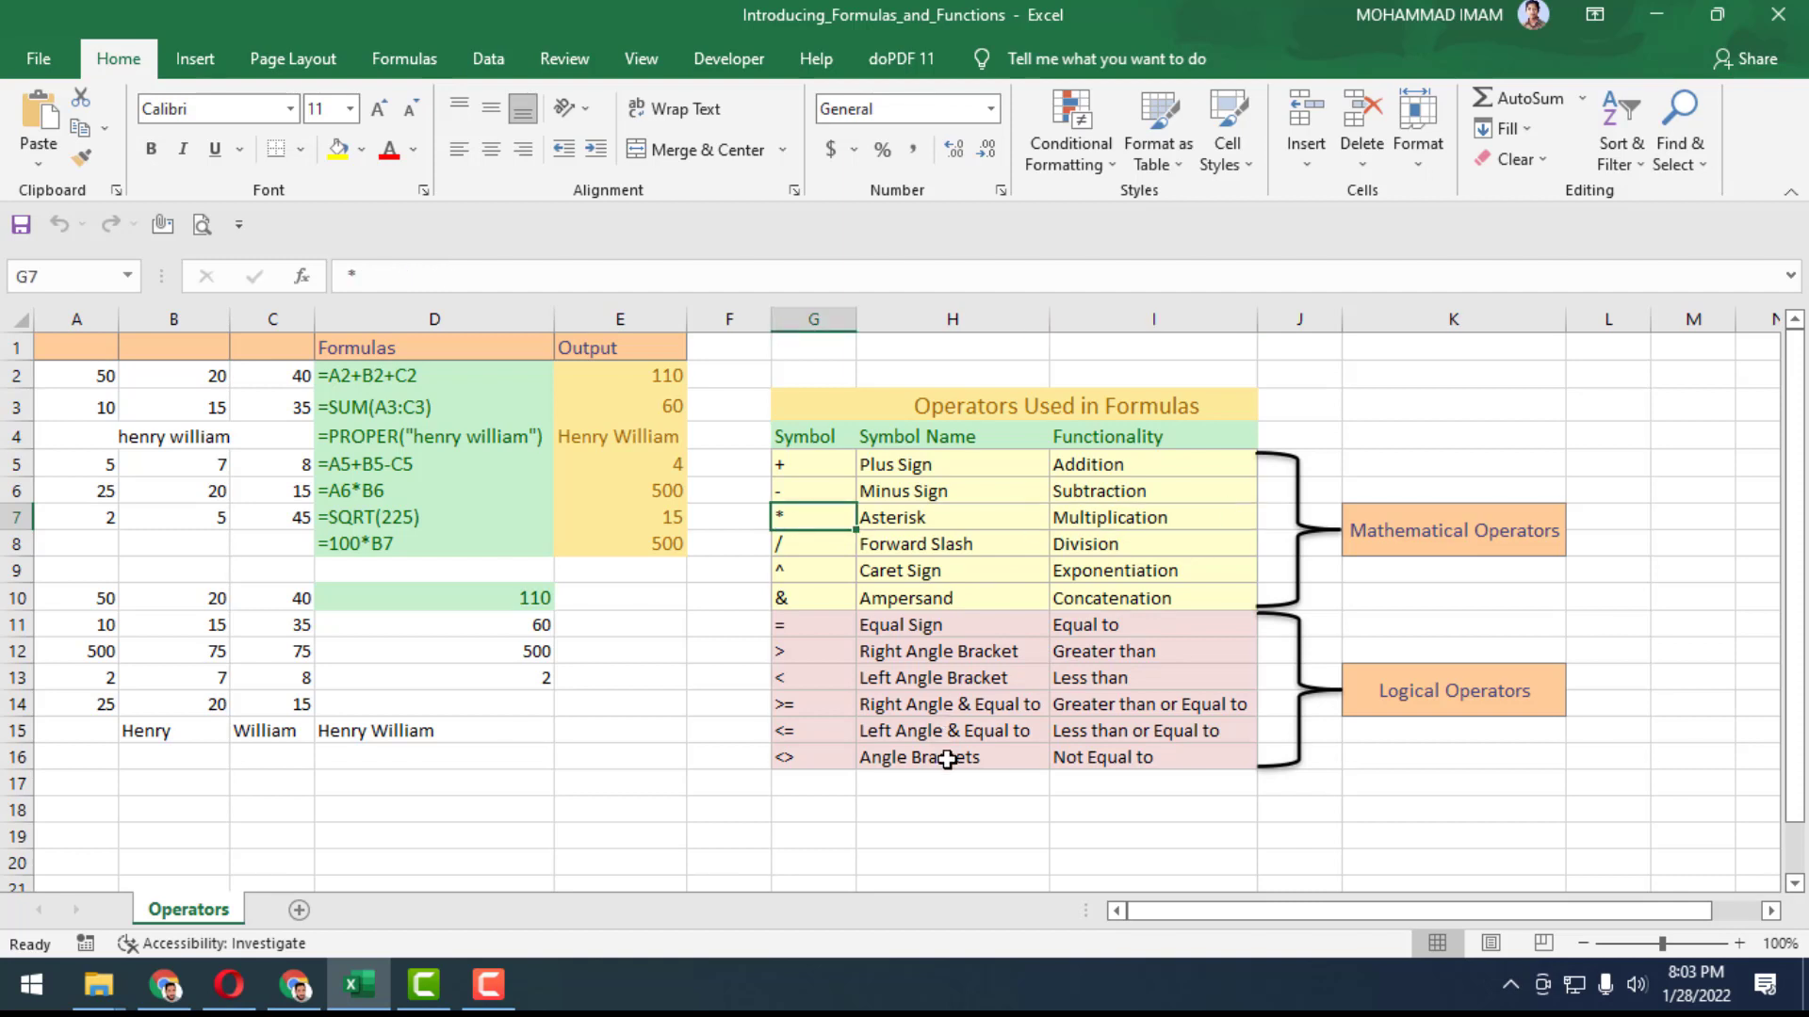
click(1138, 524)
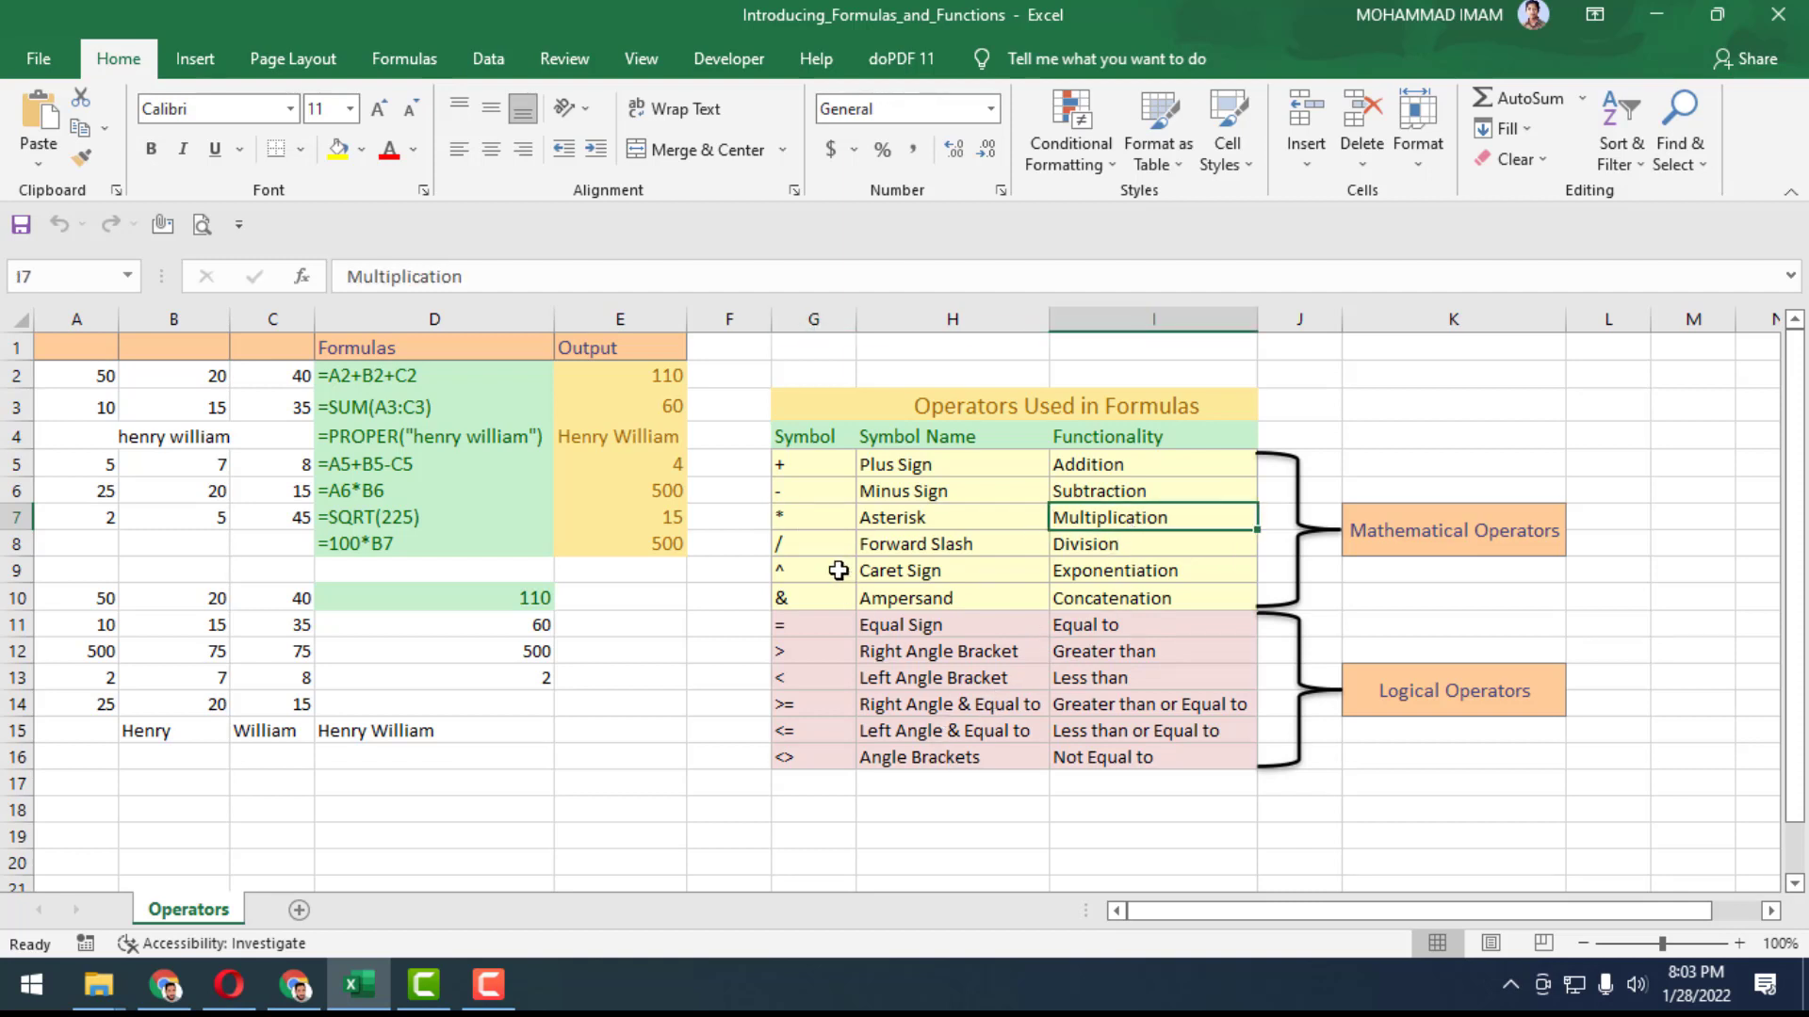
click(840, 543)
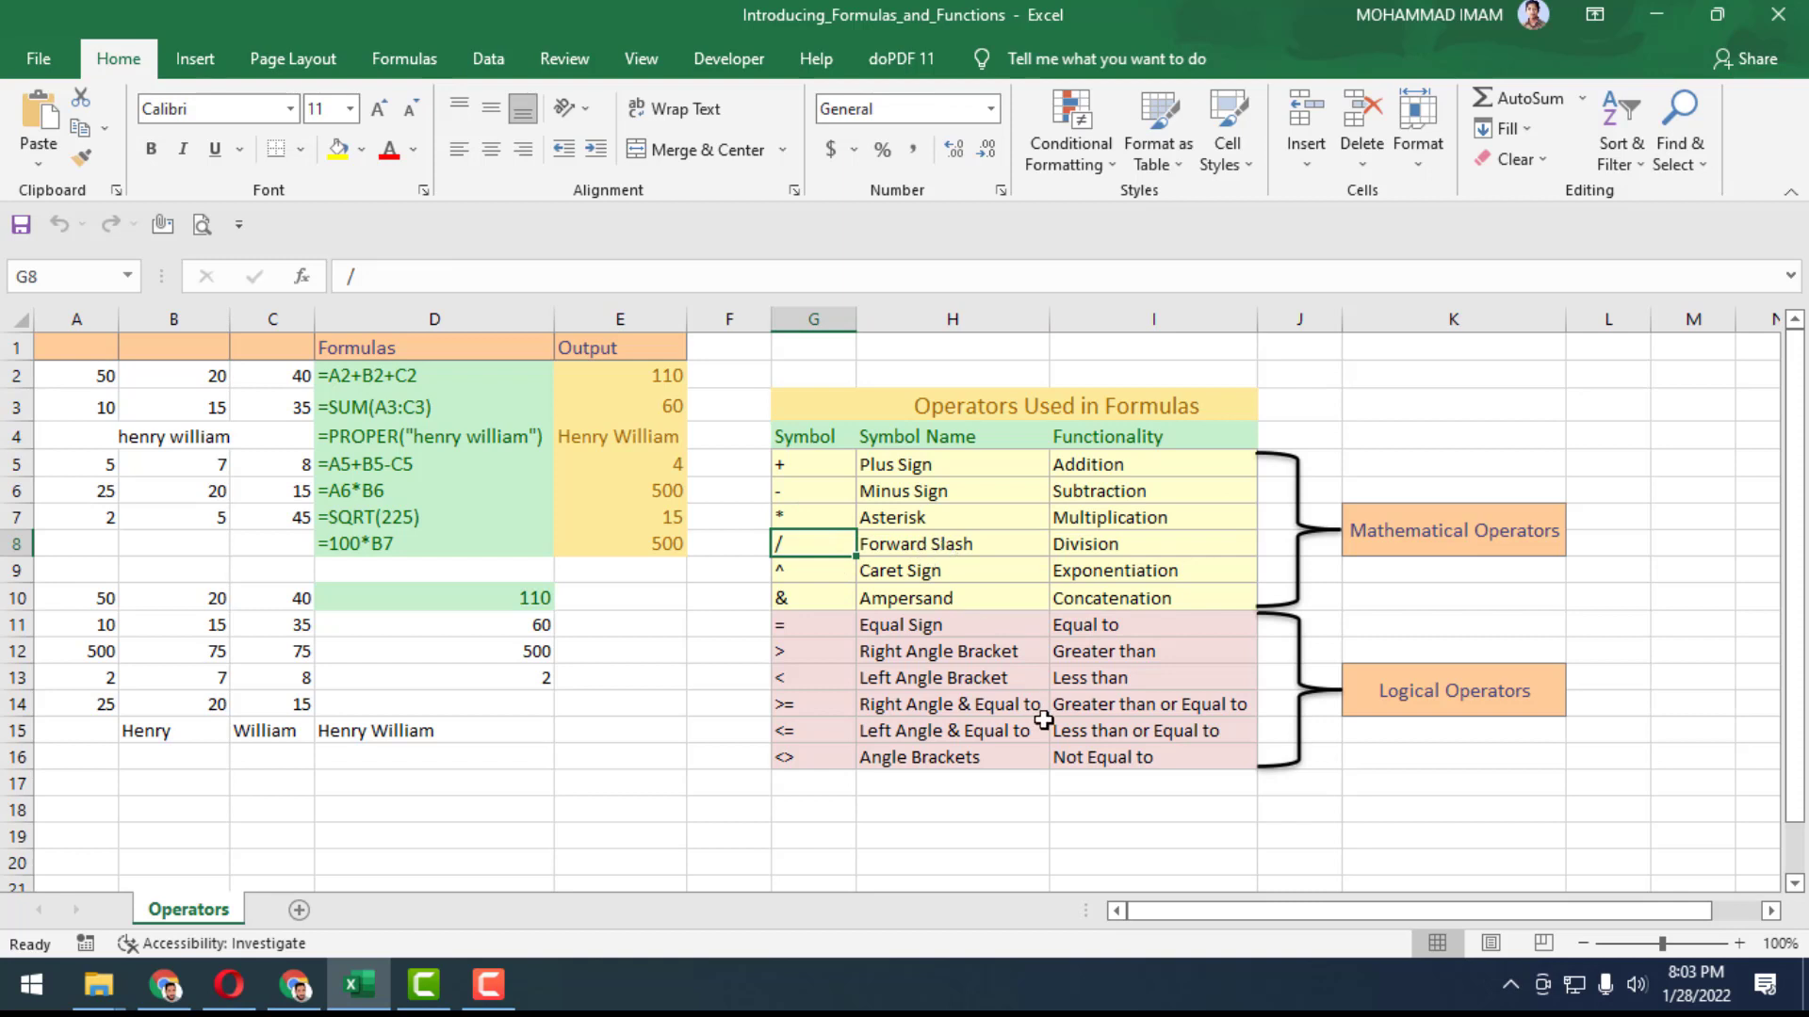
click(1093, 546)
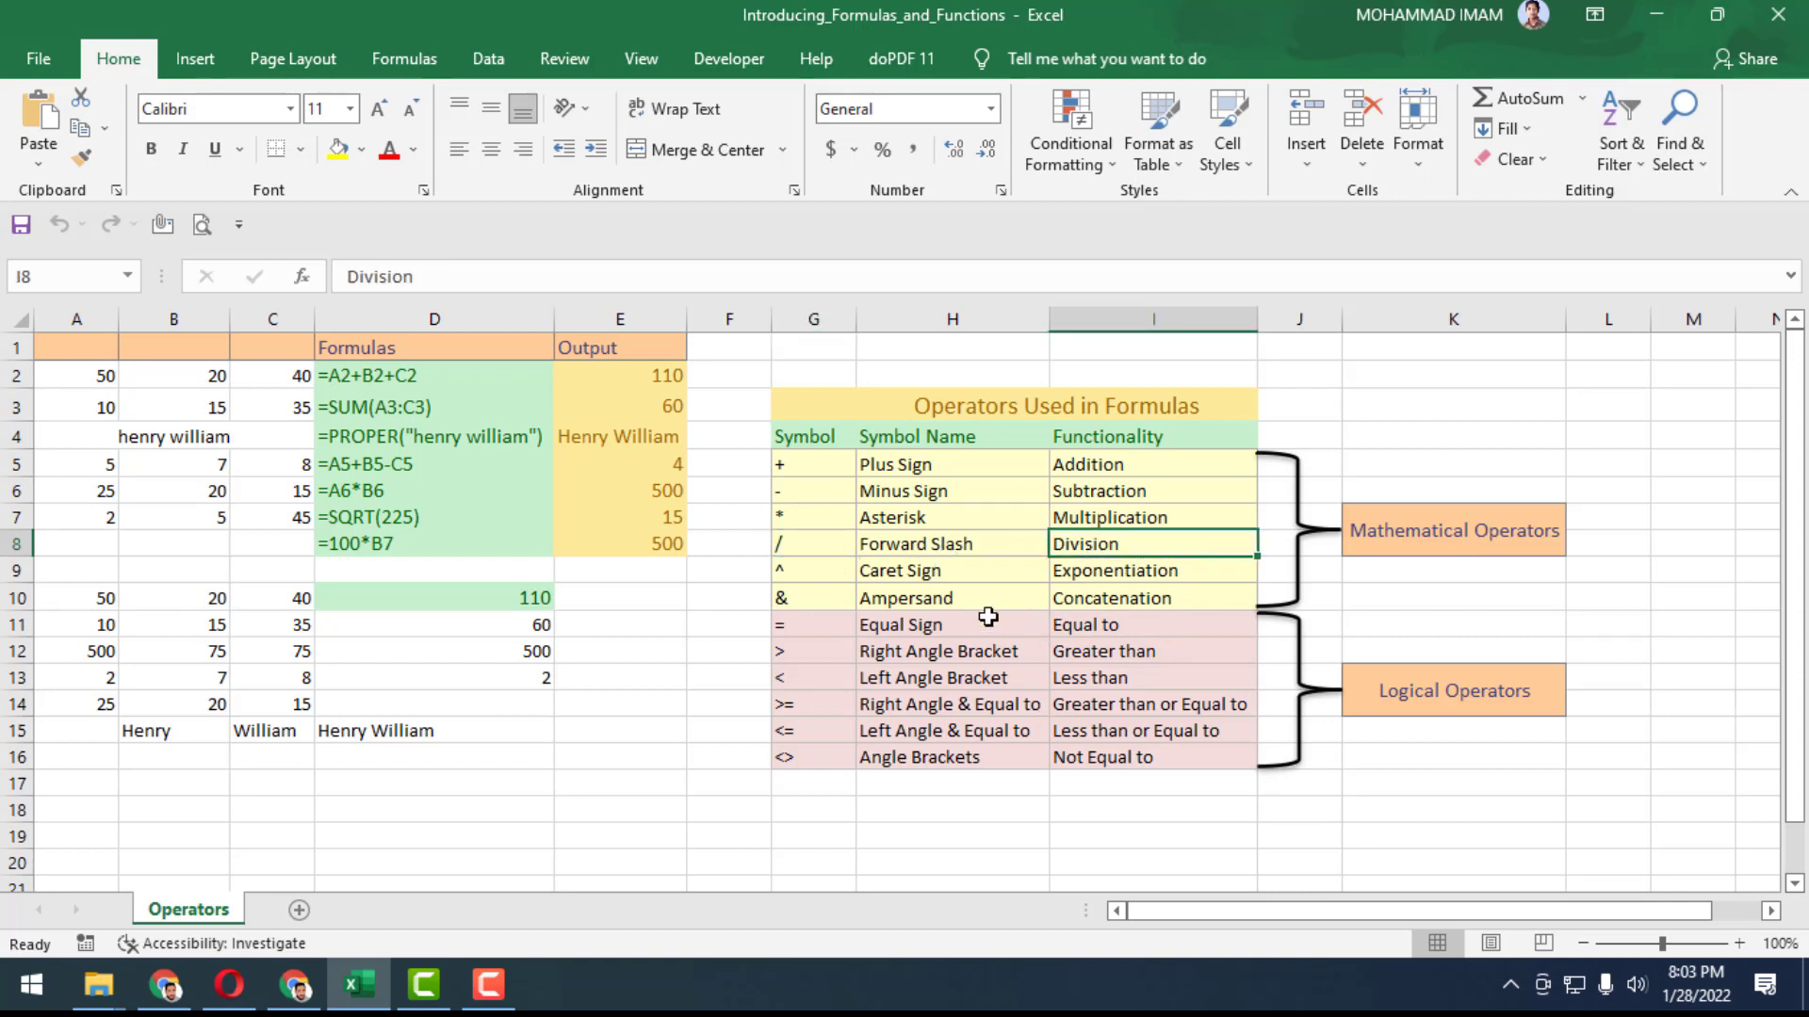
click(957, 571)
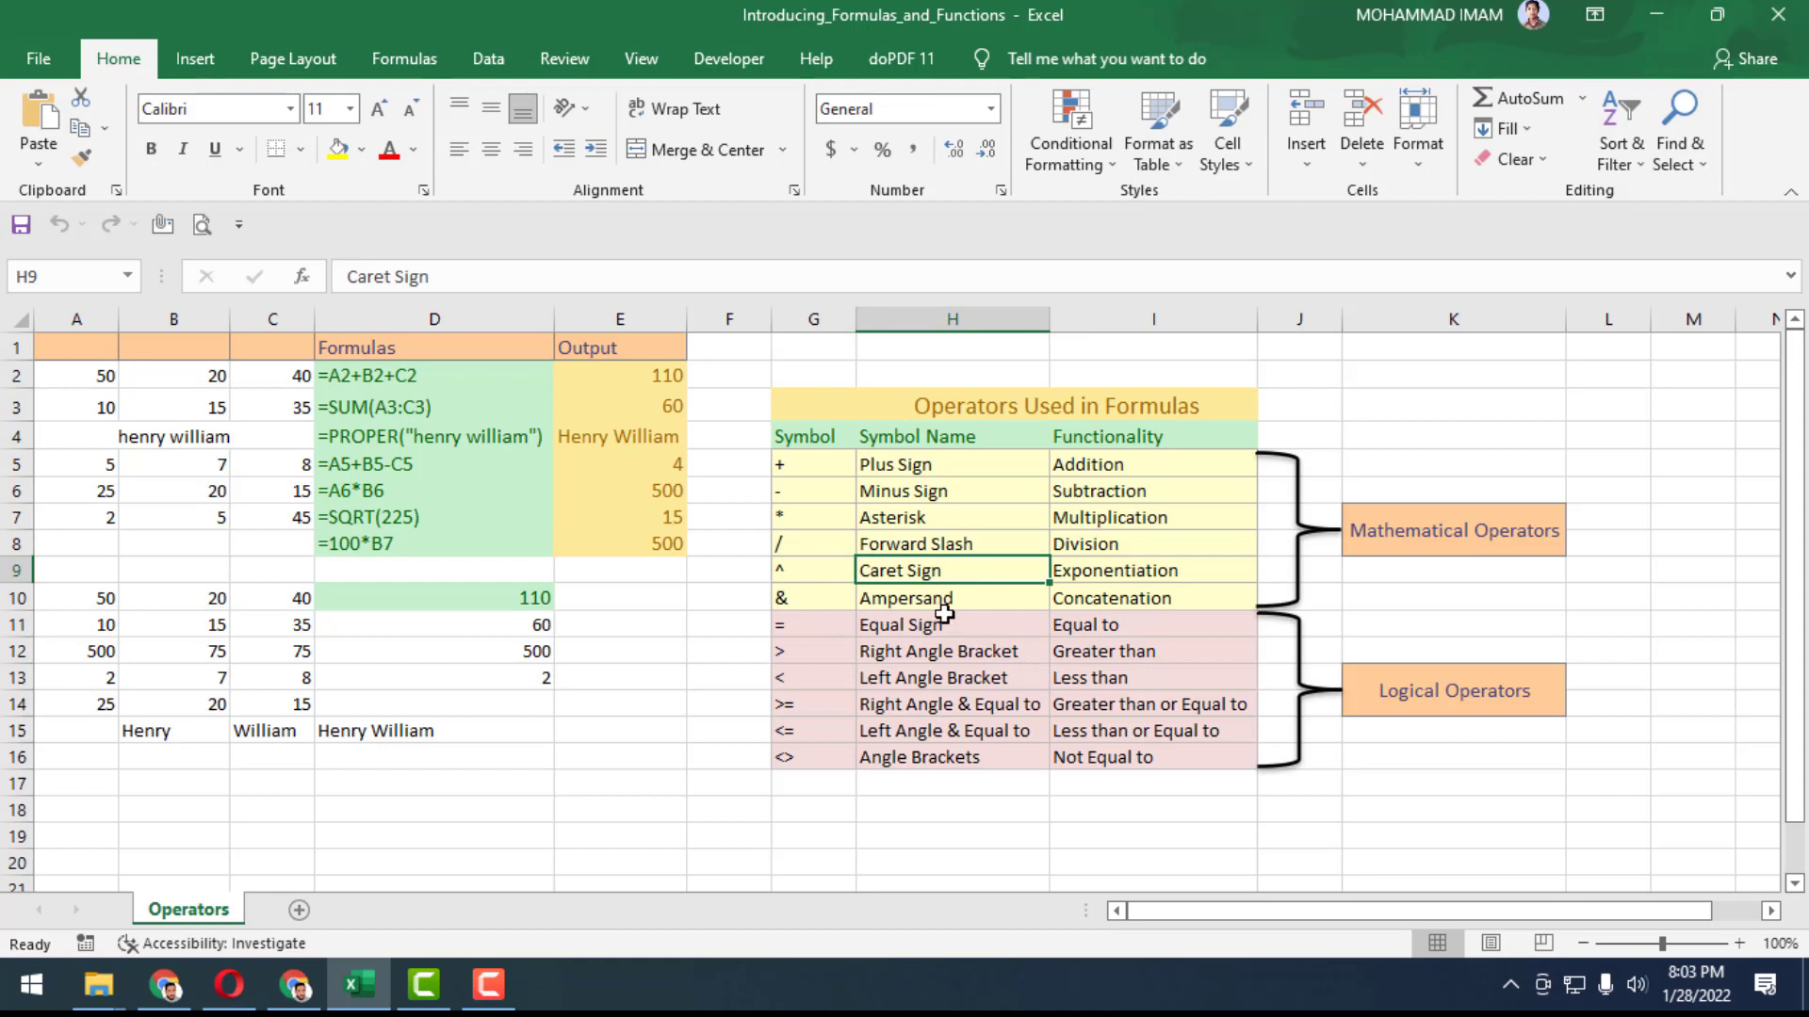
click(904, 603)
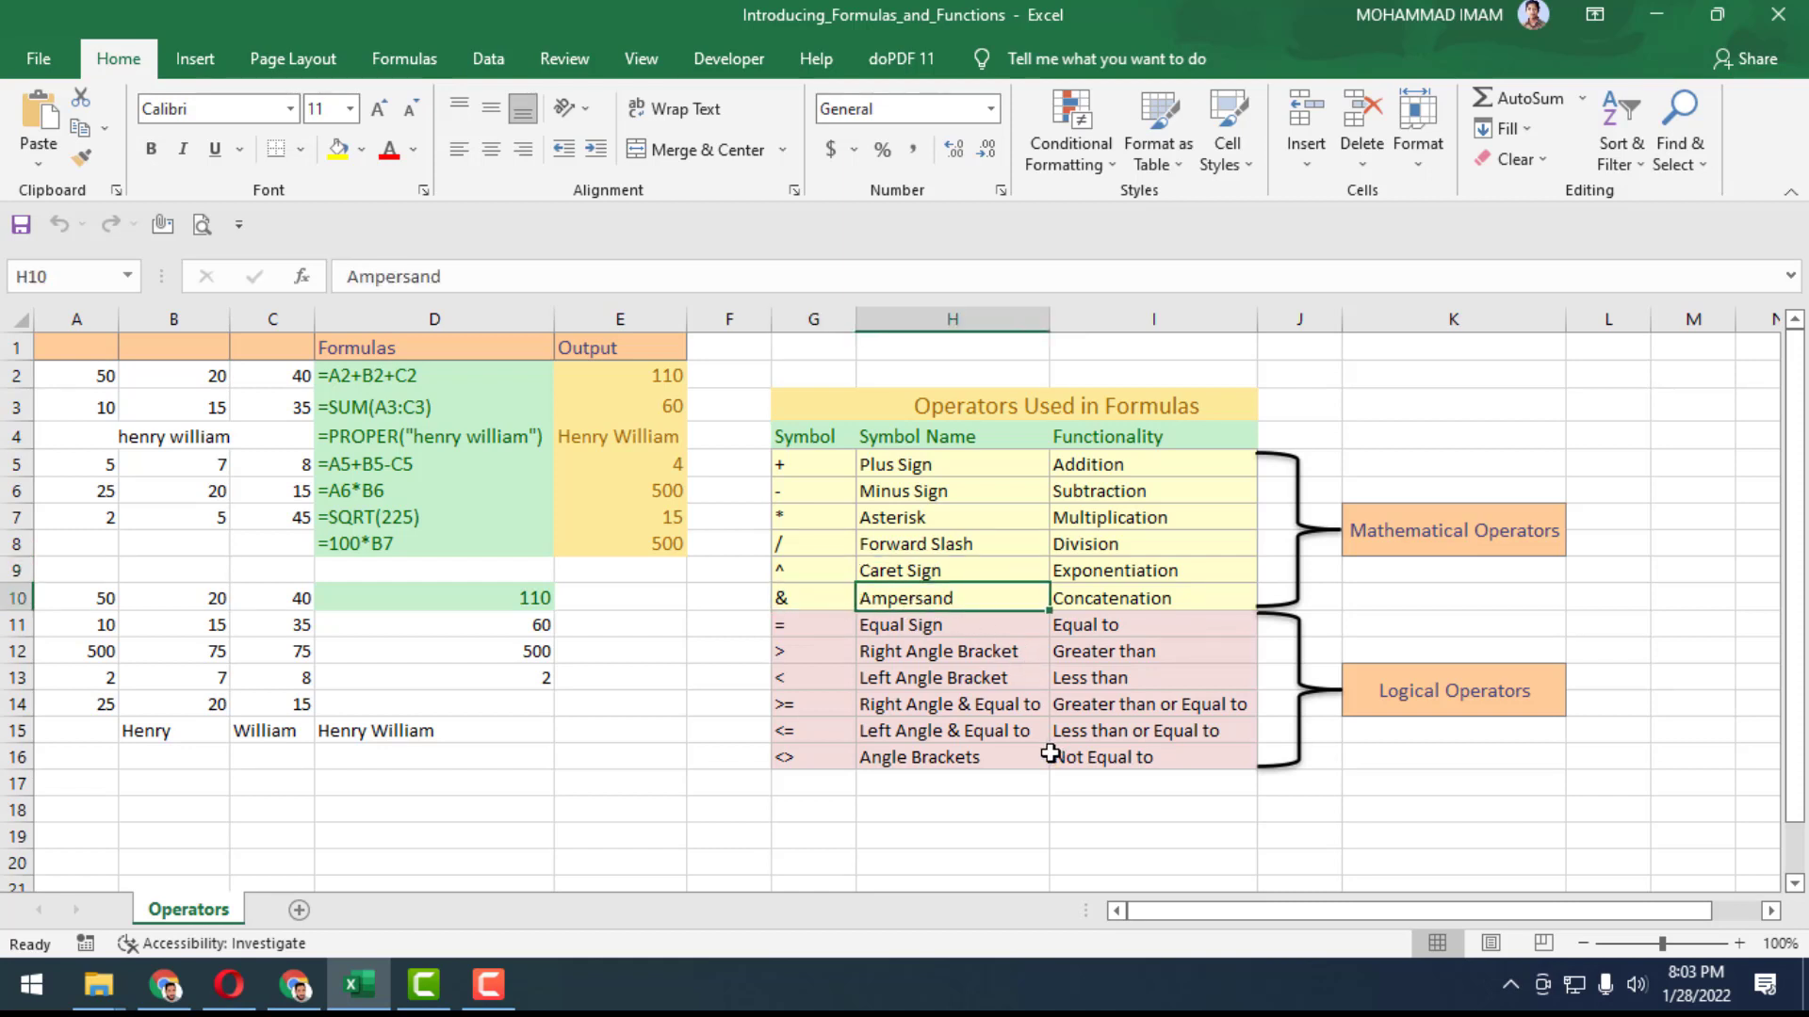
click(1110, 603)
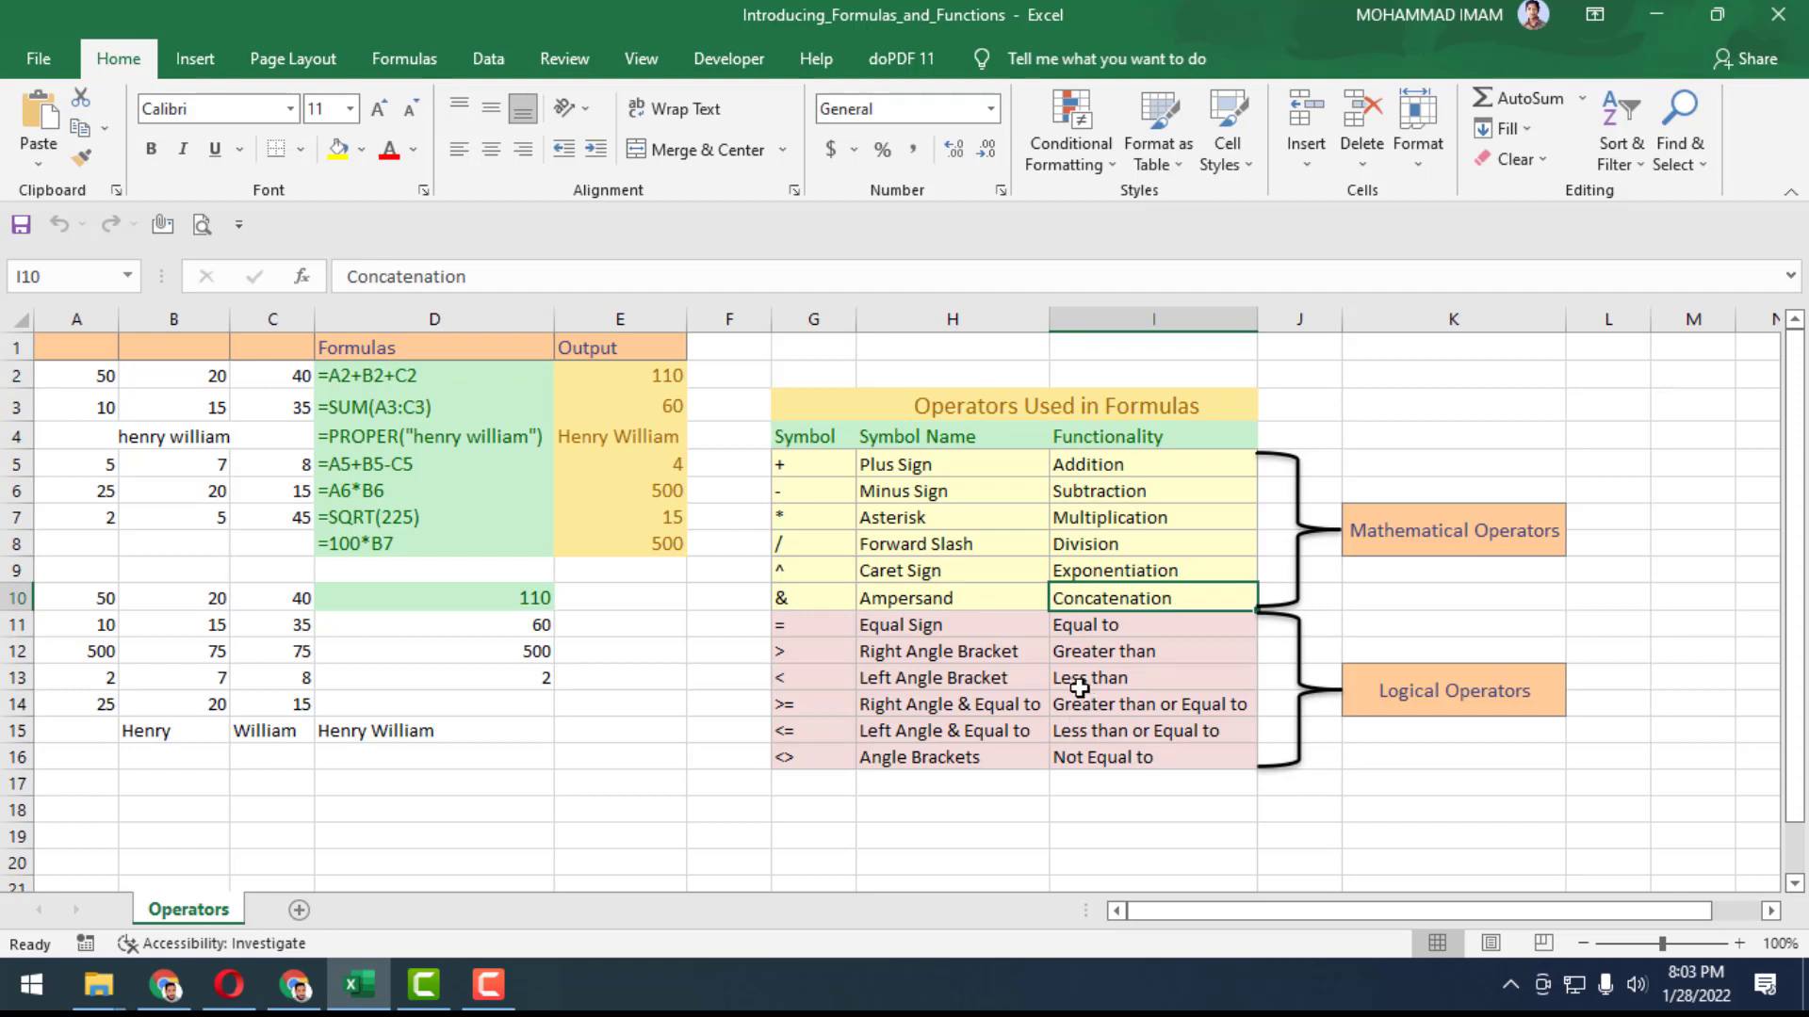
click(822, 626)
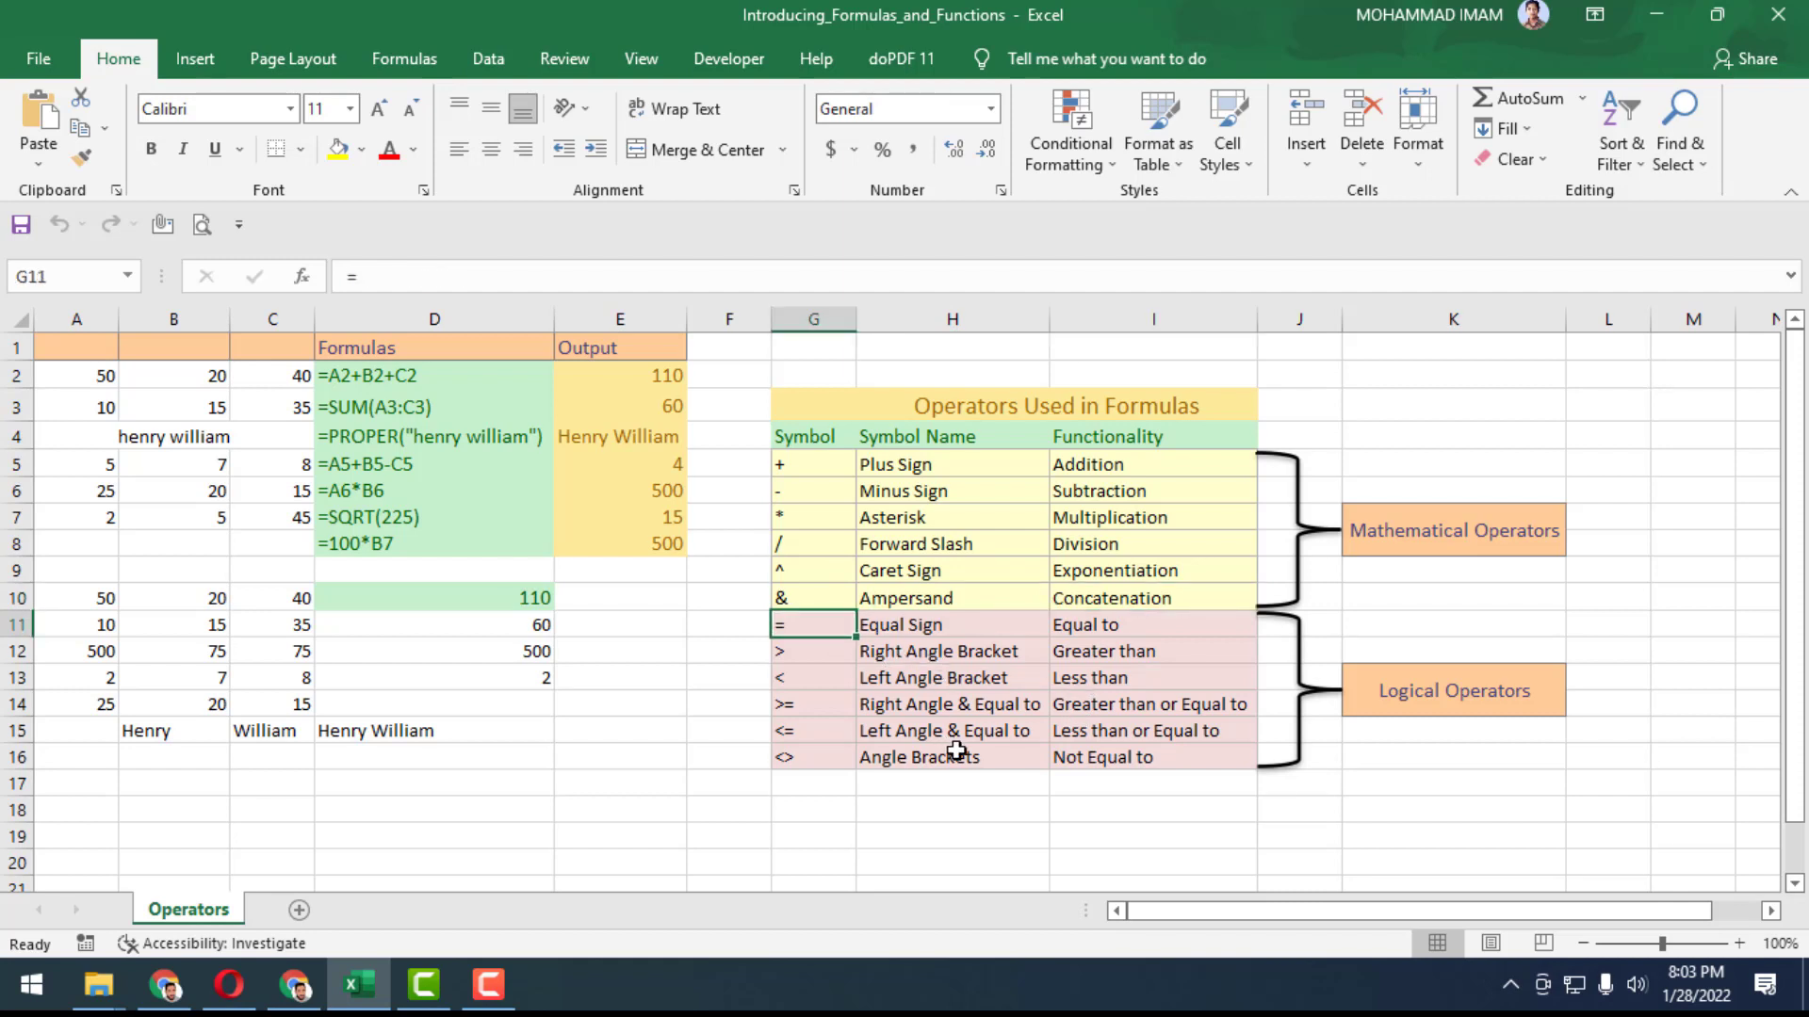
click(837, 655)
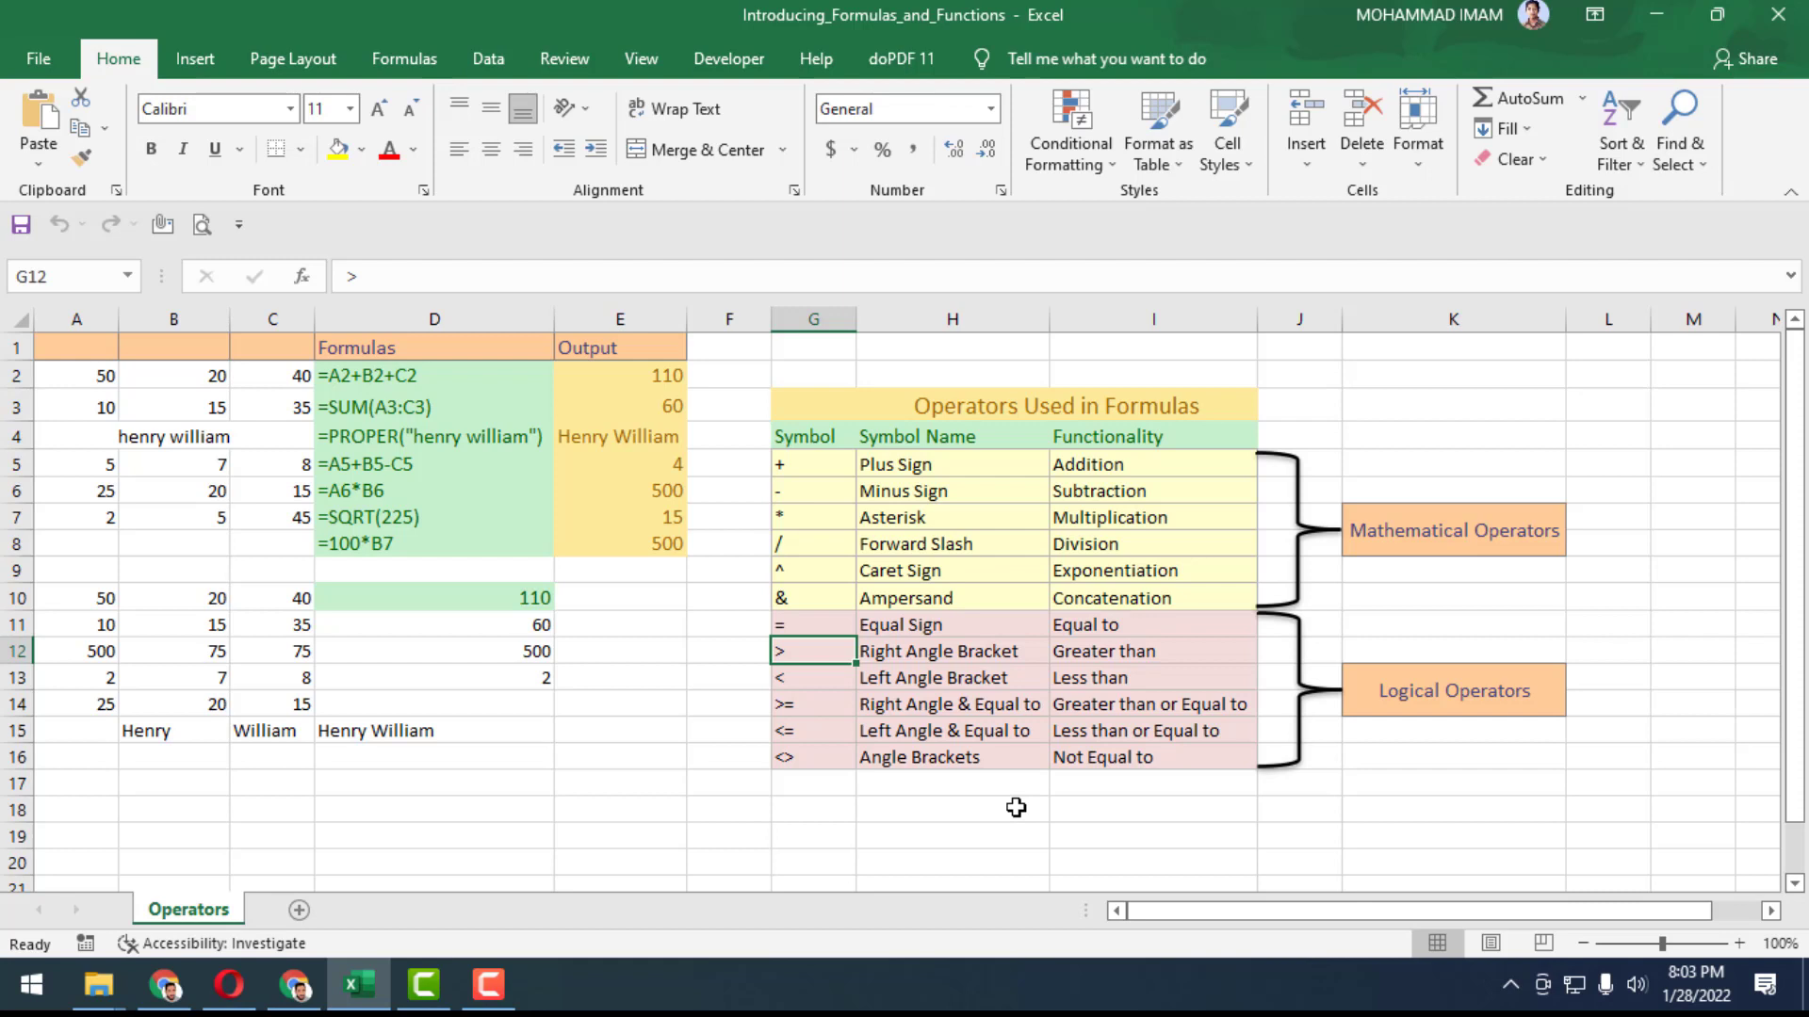
key(Down)
key(Down)
key(Down)
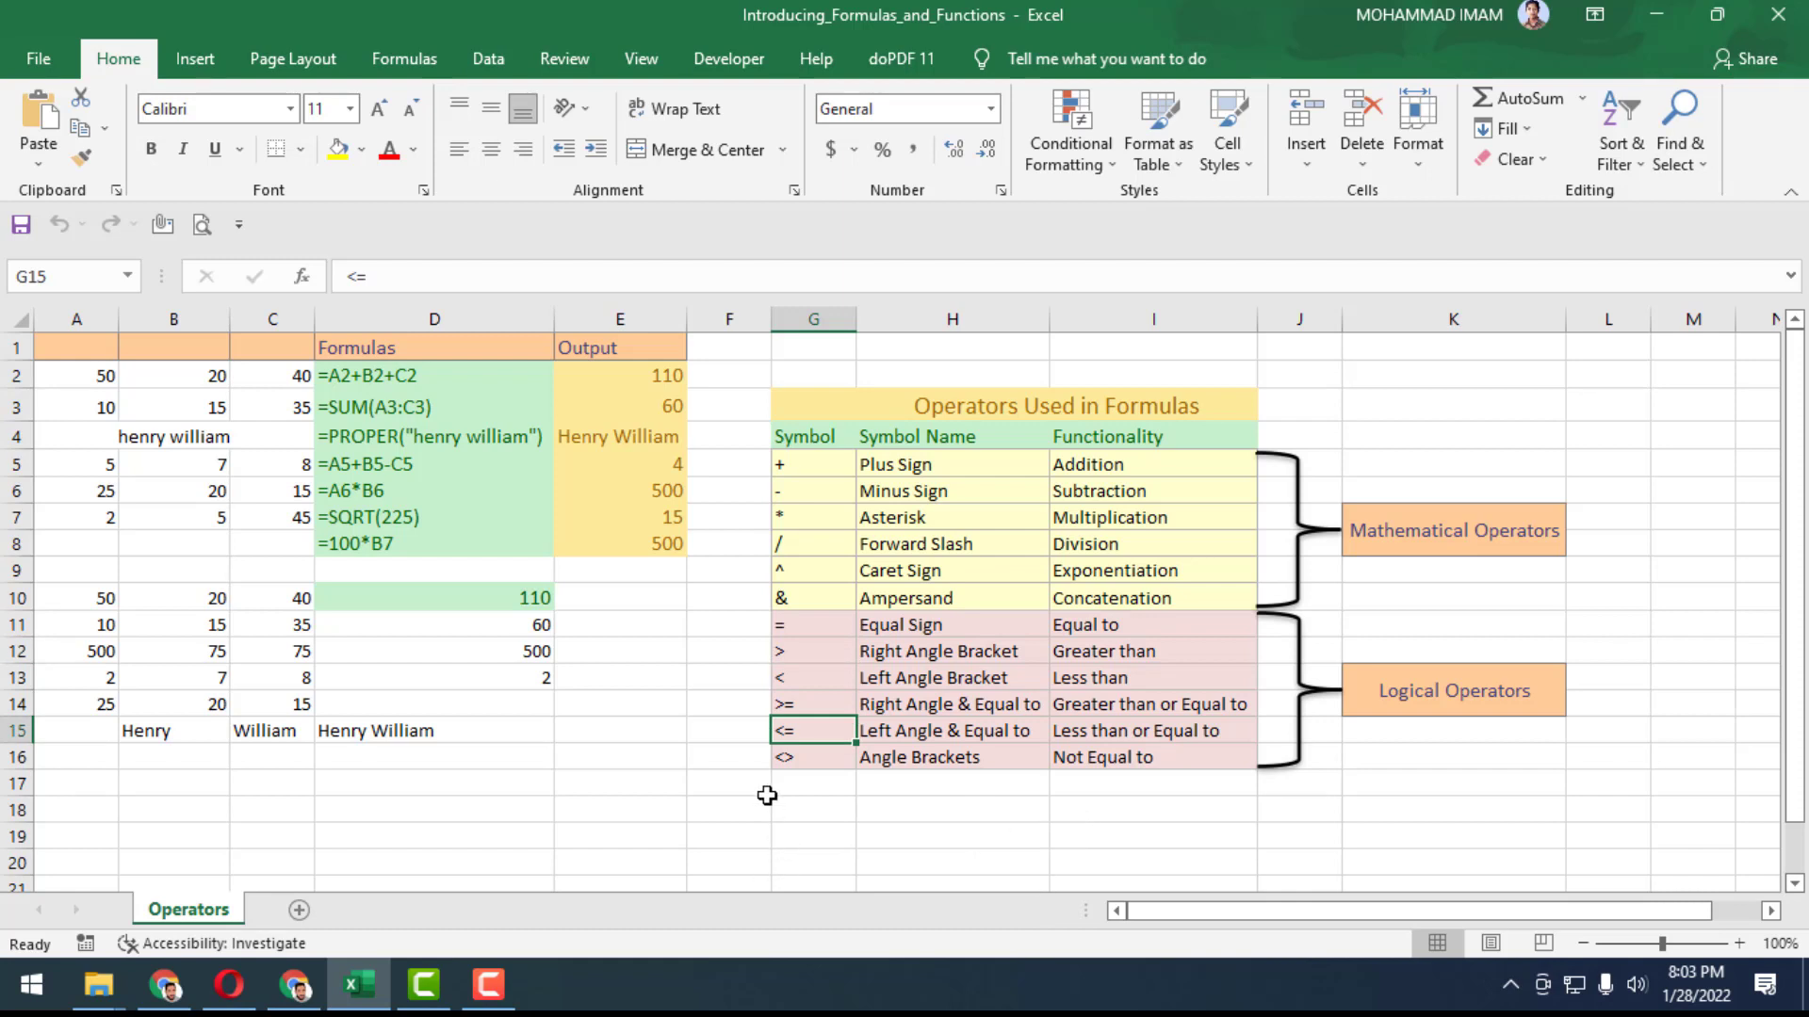
click(814, 757)
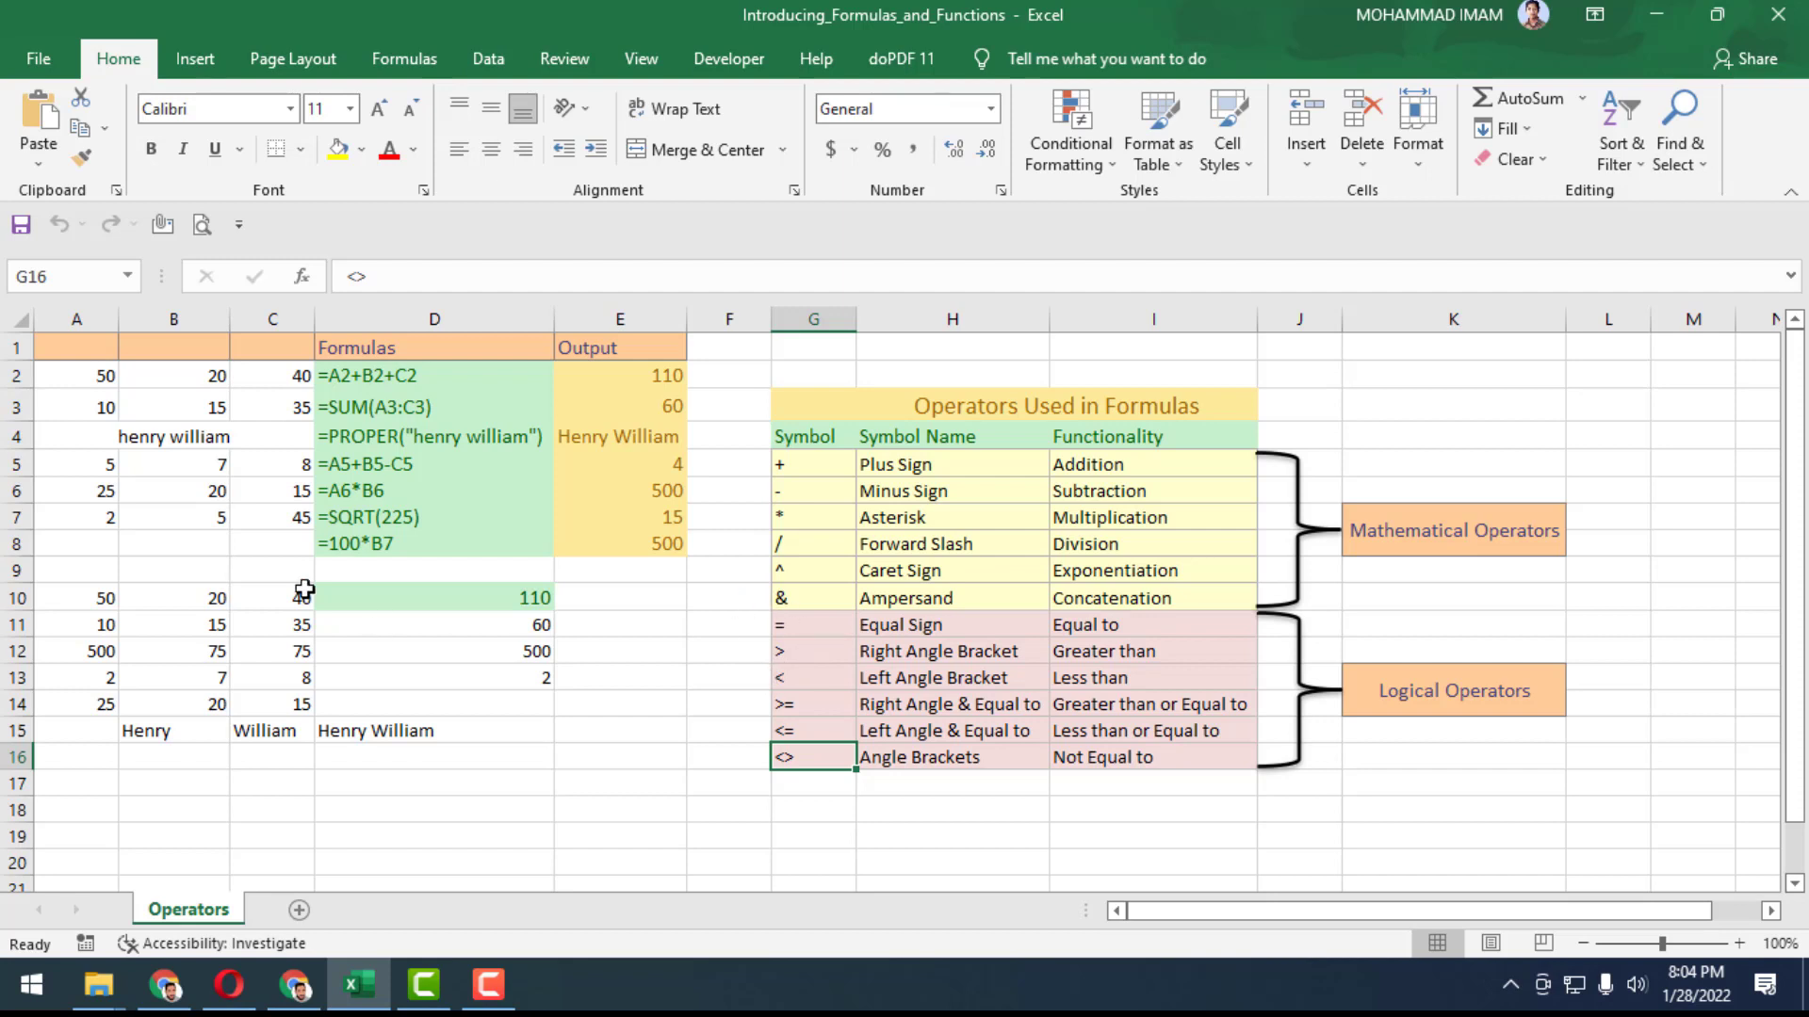
Inspect the example values 50 and 40 and the D2 and E2 formulas, keeping E2 at 110
click(90, 381)
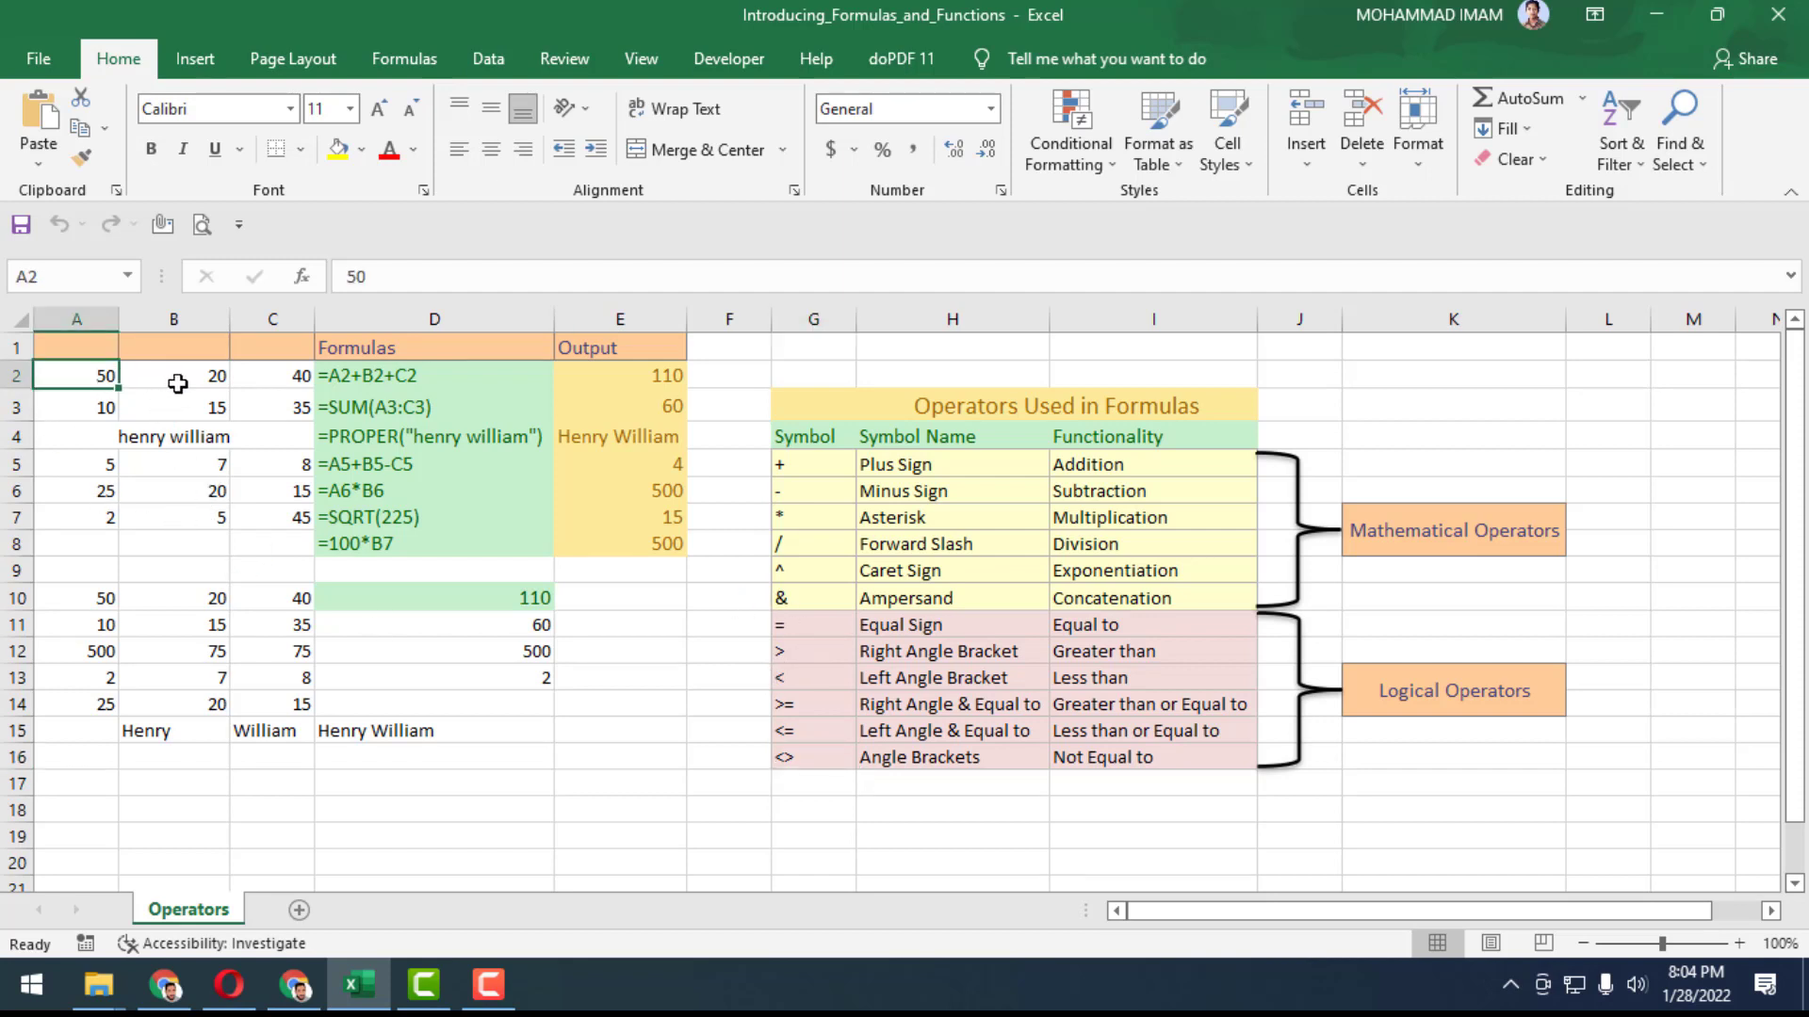
click(261, 377)
click(362, 375)
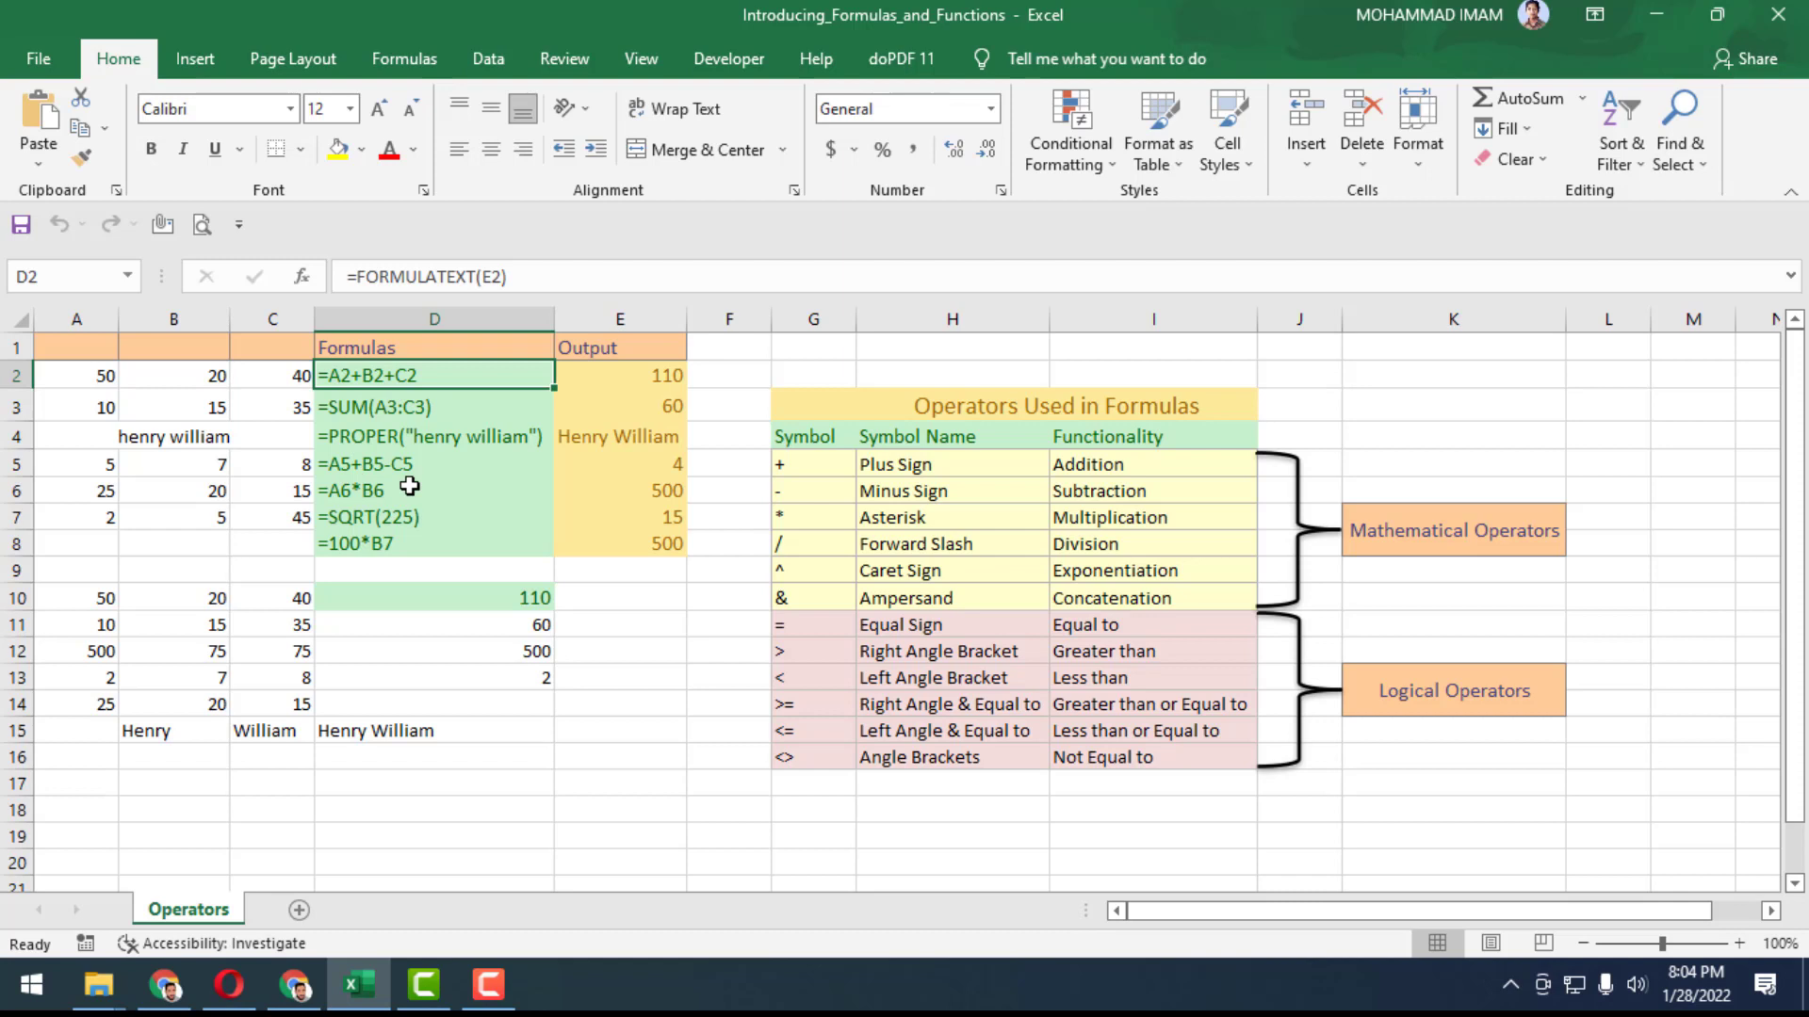
click(666, 388)
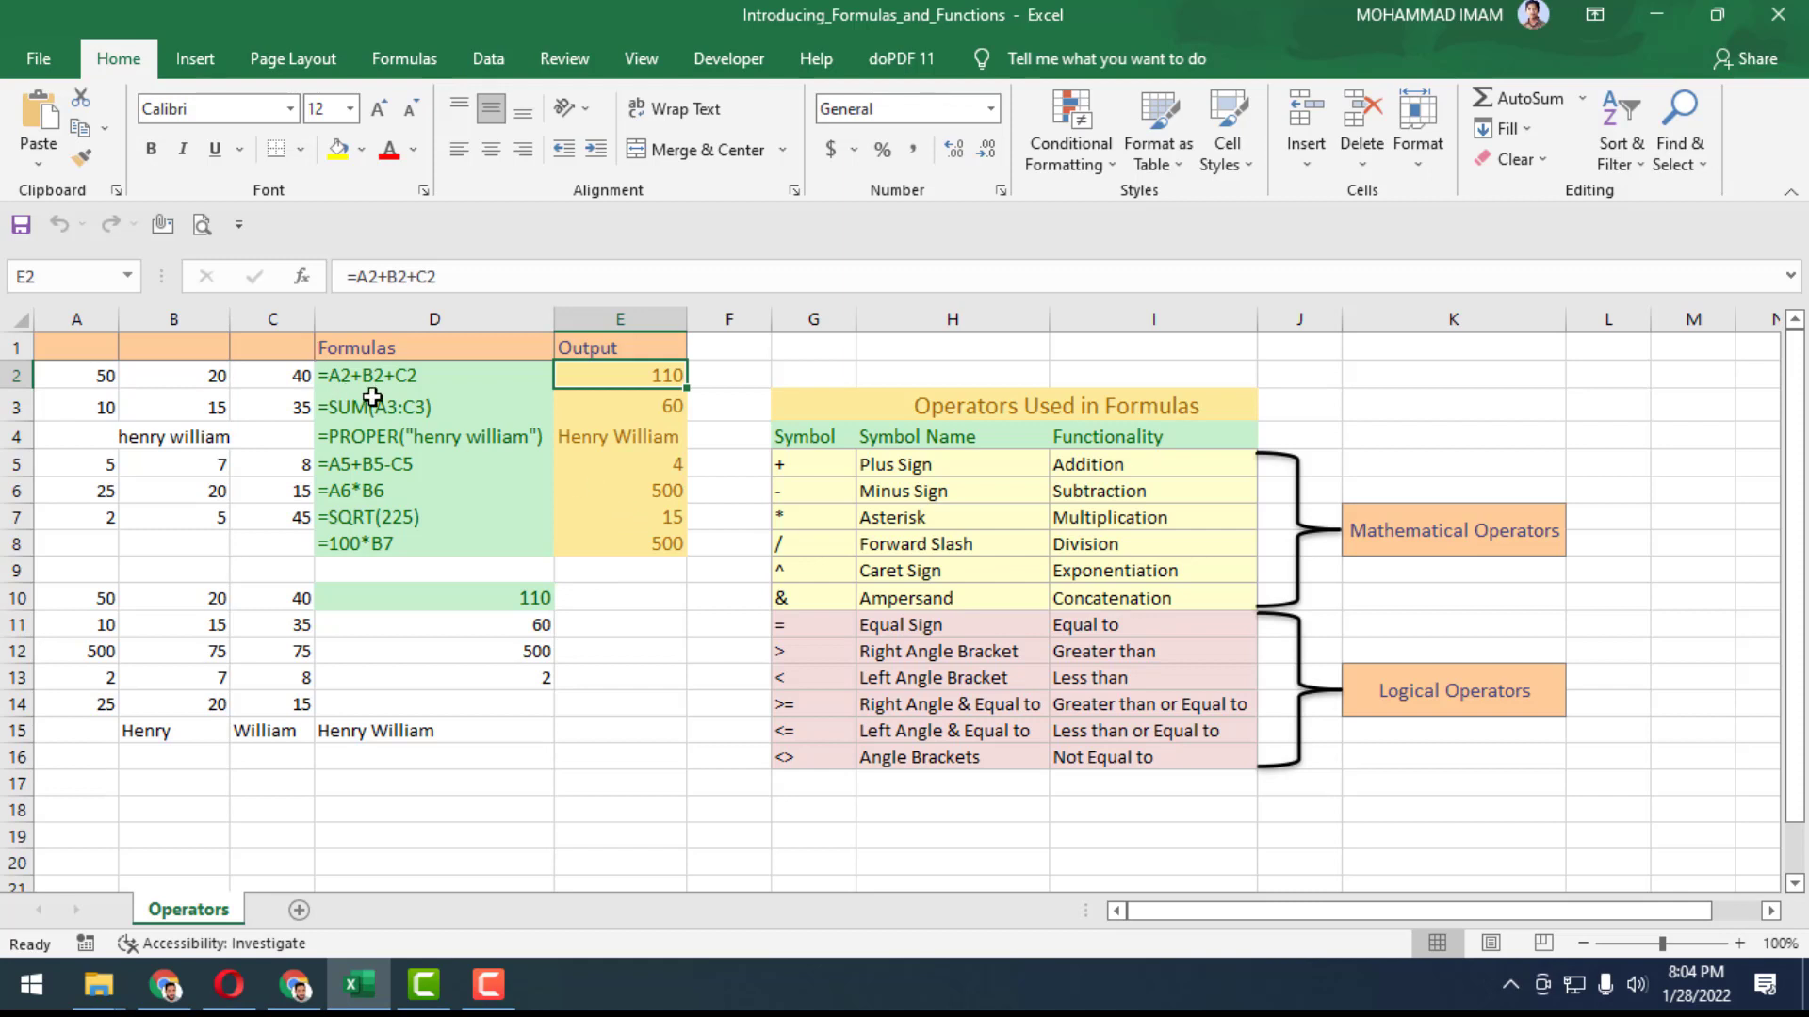
click(346, 378)
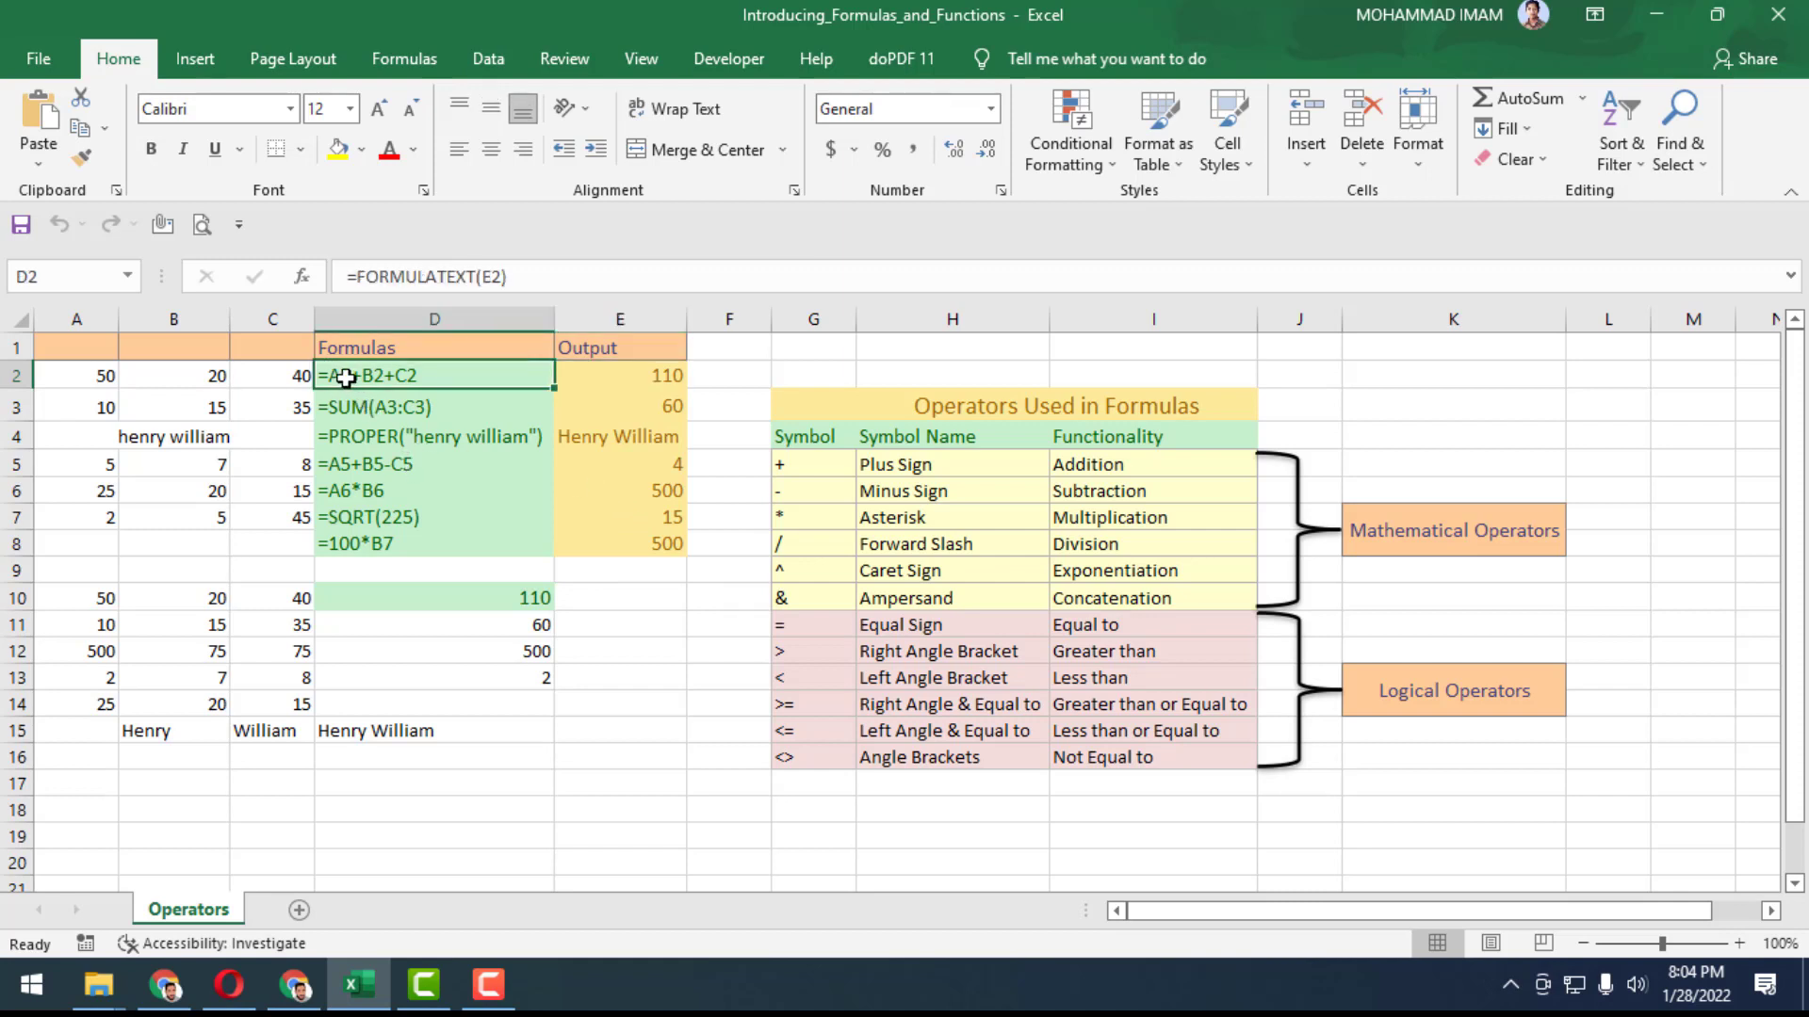
double_click(631, 379)
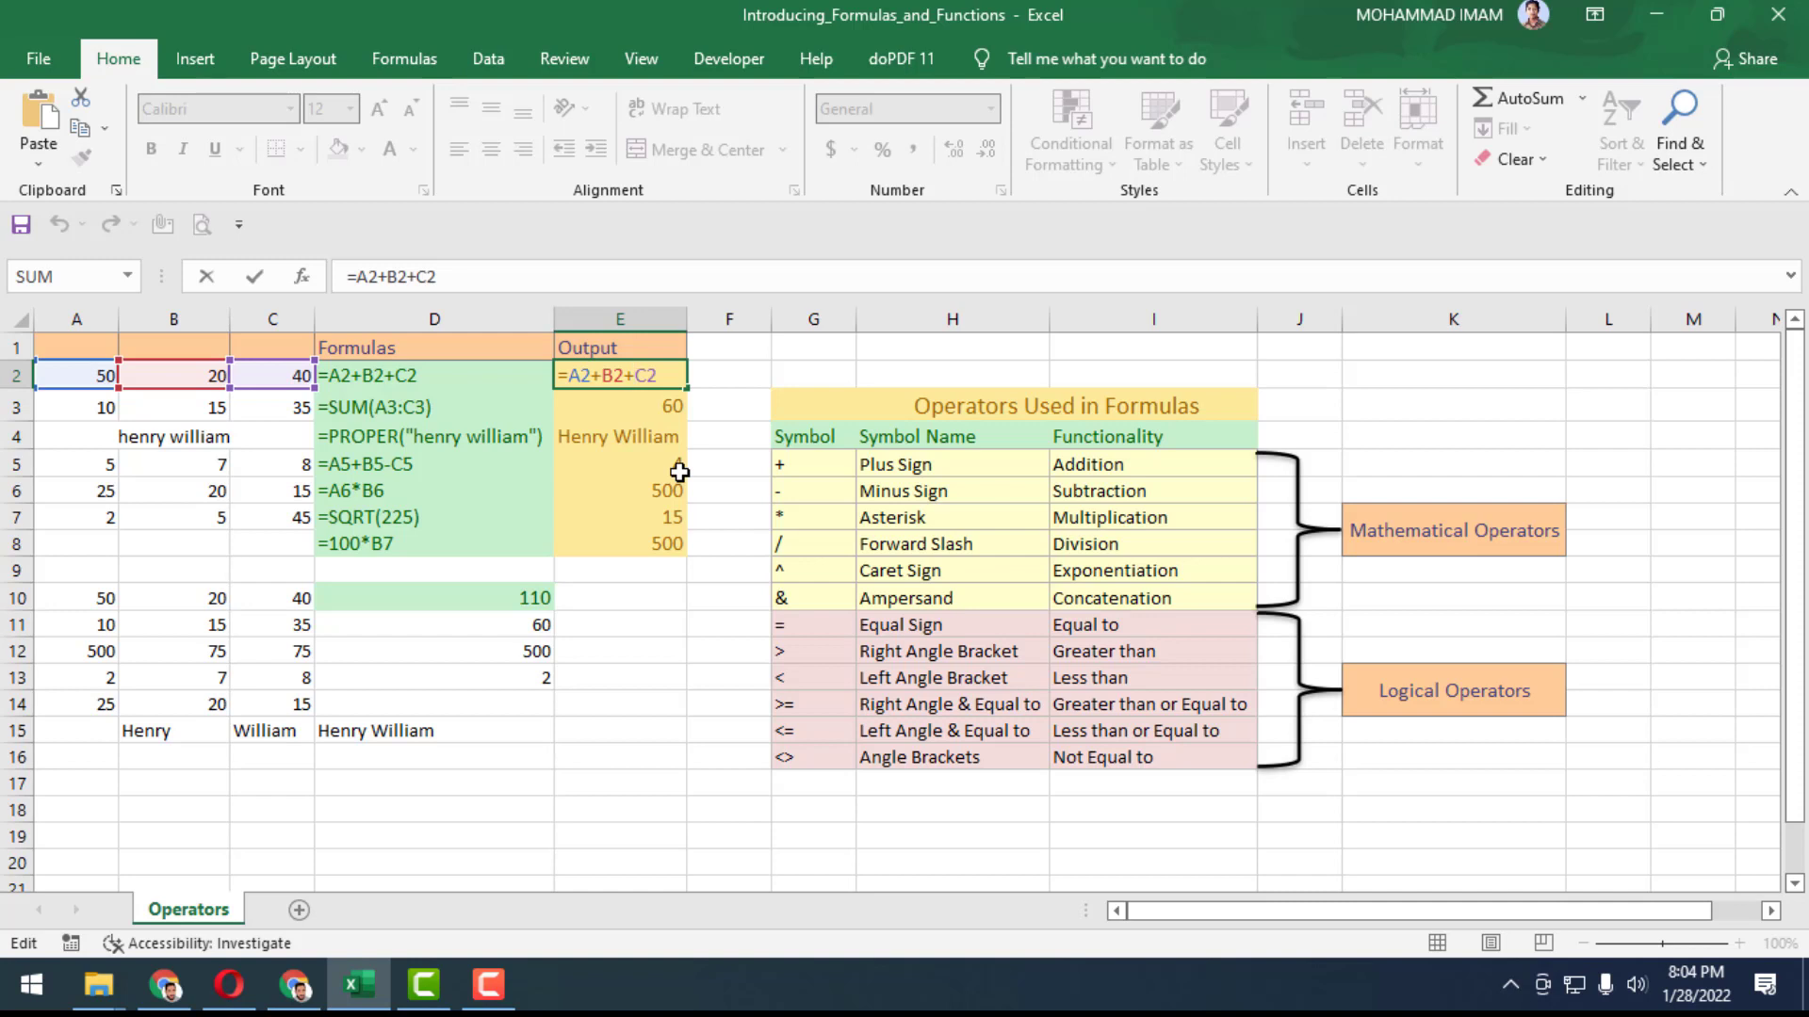
key(Return)
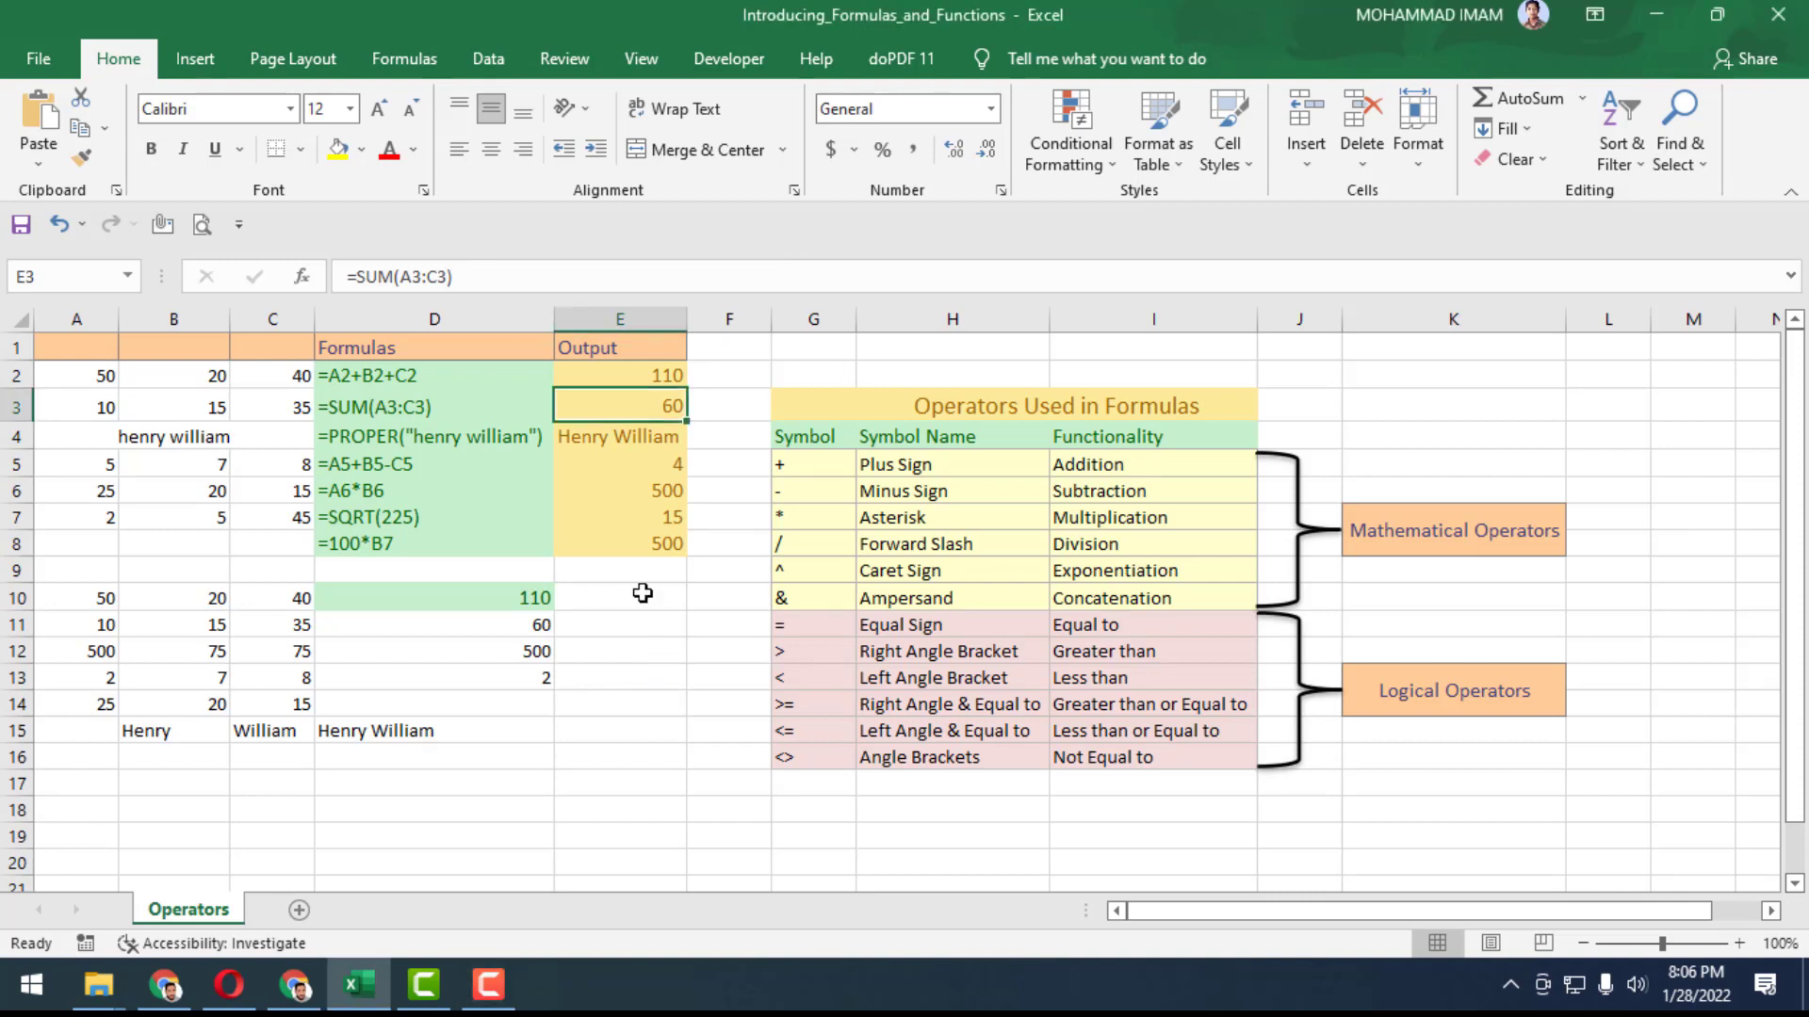
Build =A10+B10+C10 in E10 by pointing at the cells, then recheck its 110 result
click(643, 592)
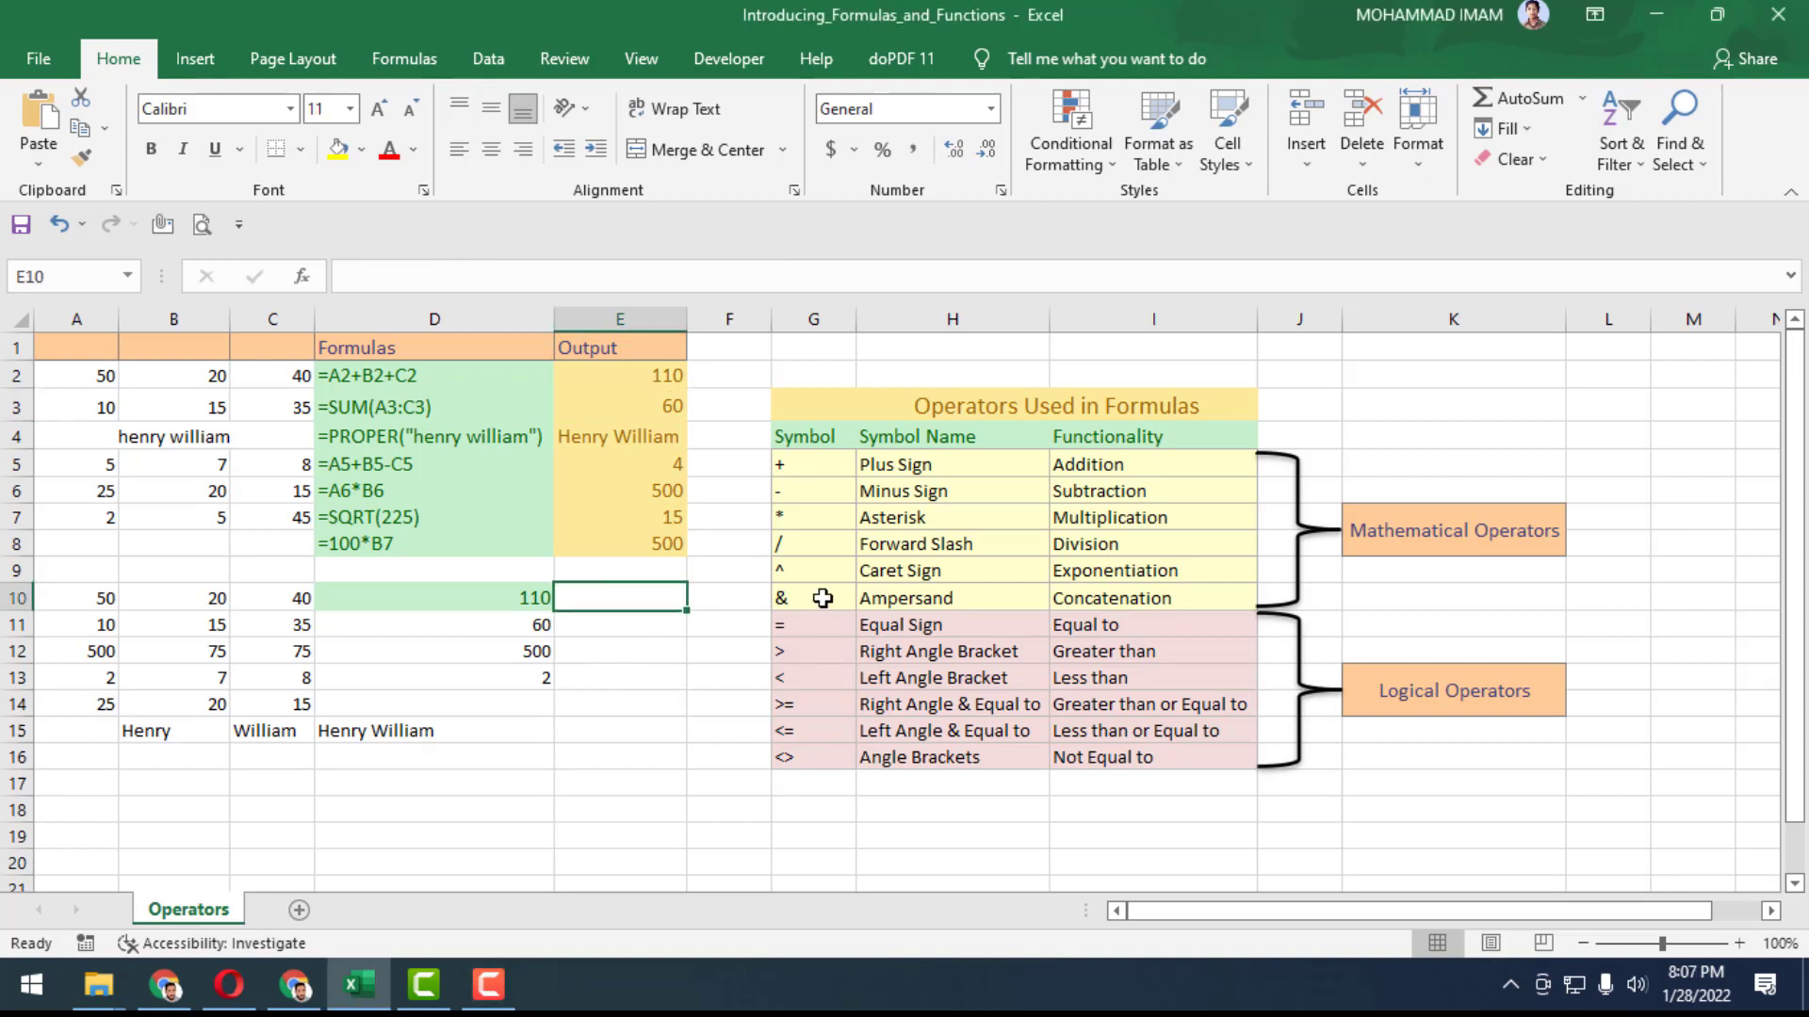
text(=)
key(Left)
key(Left)
key(Left)
key(Left)
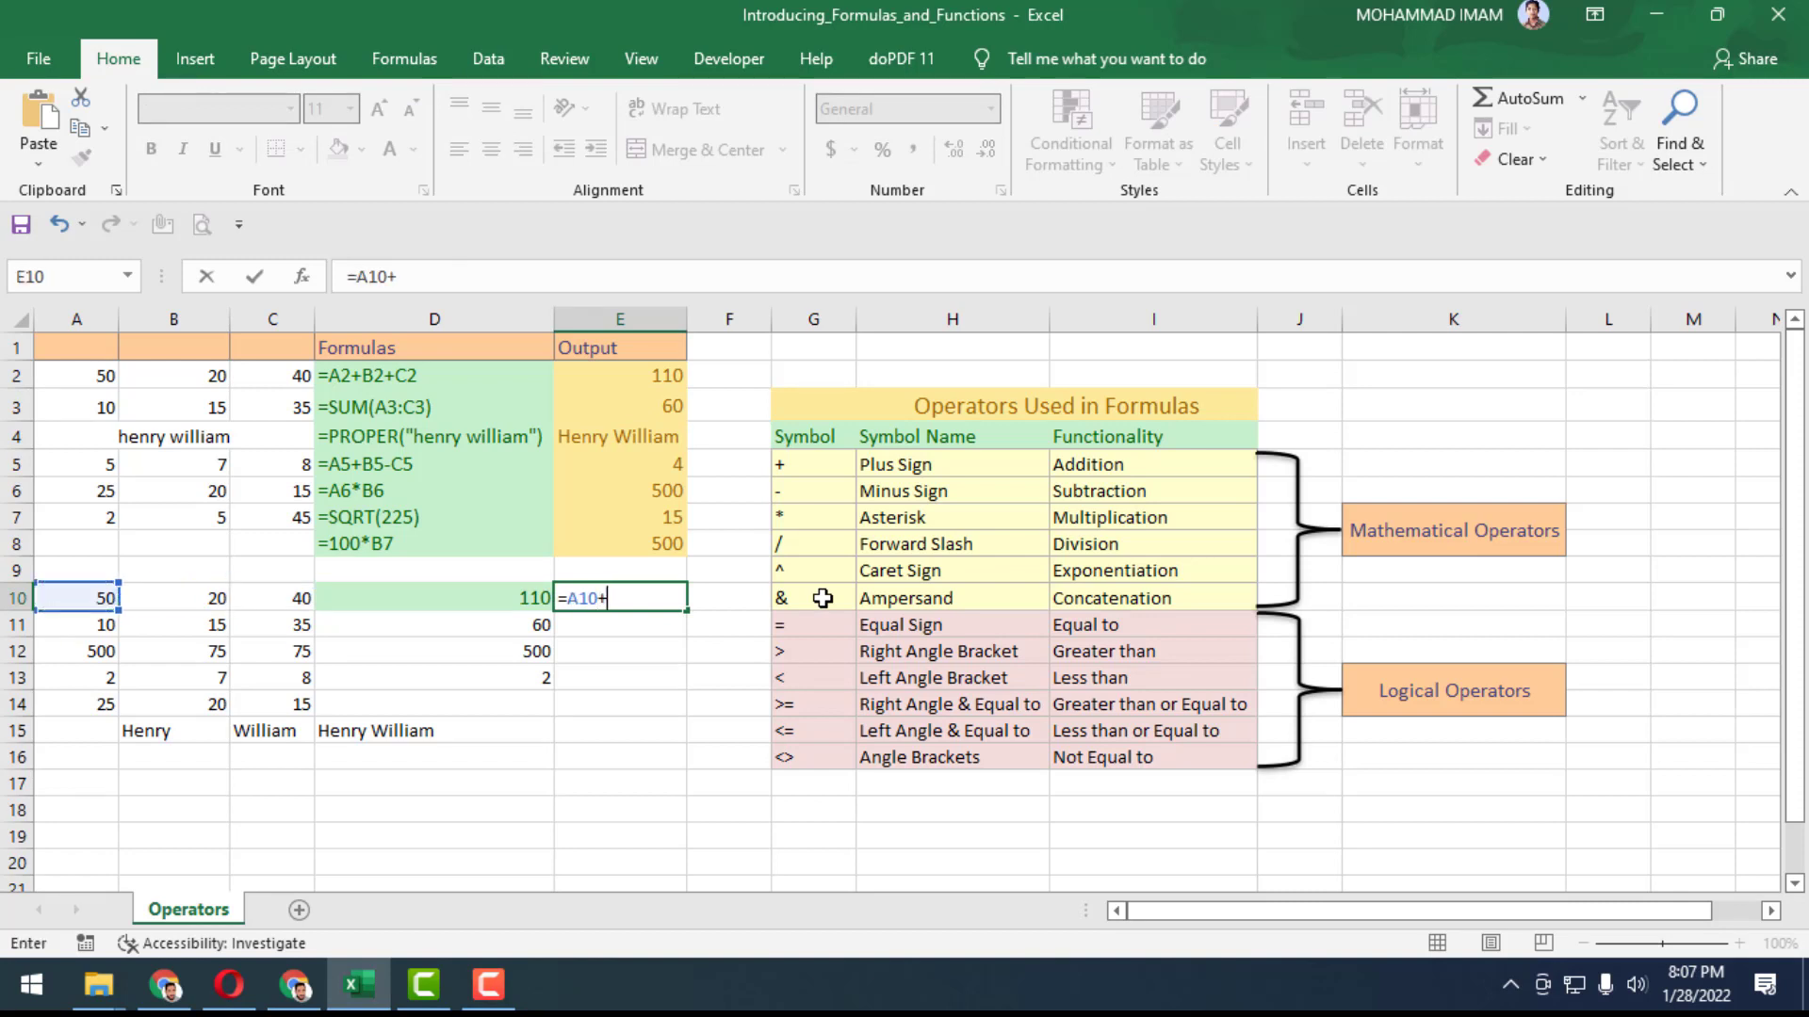
key(Left)
key(Left)
key(Left)
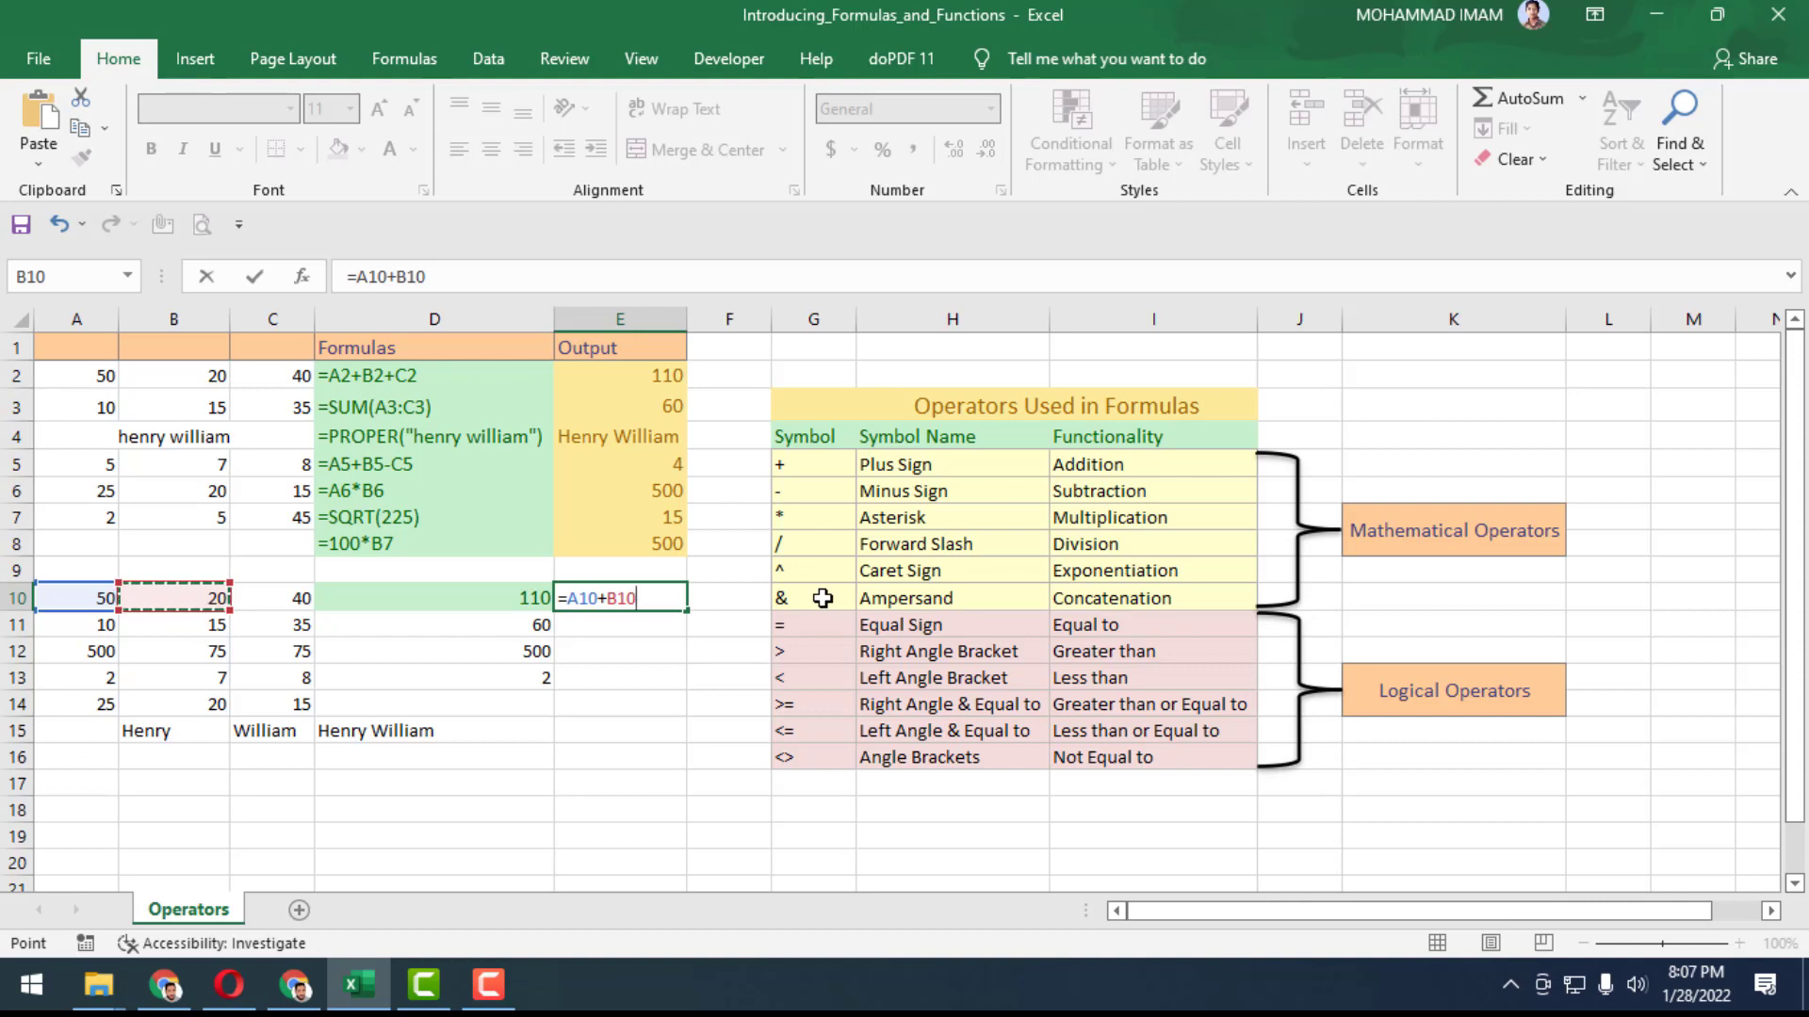
text(+)
key(Left)
key(Left)
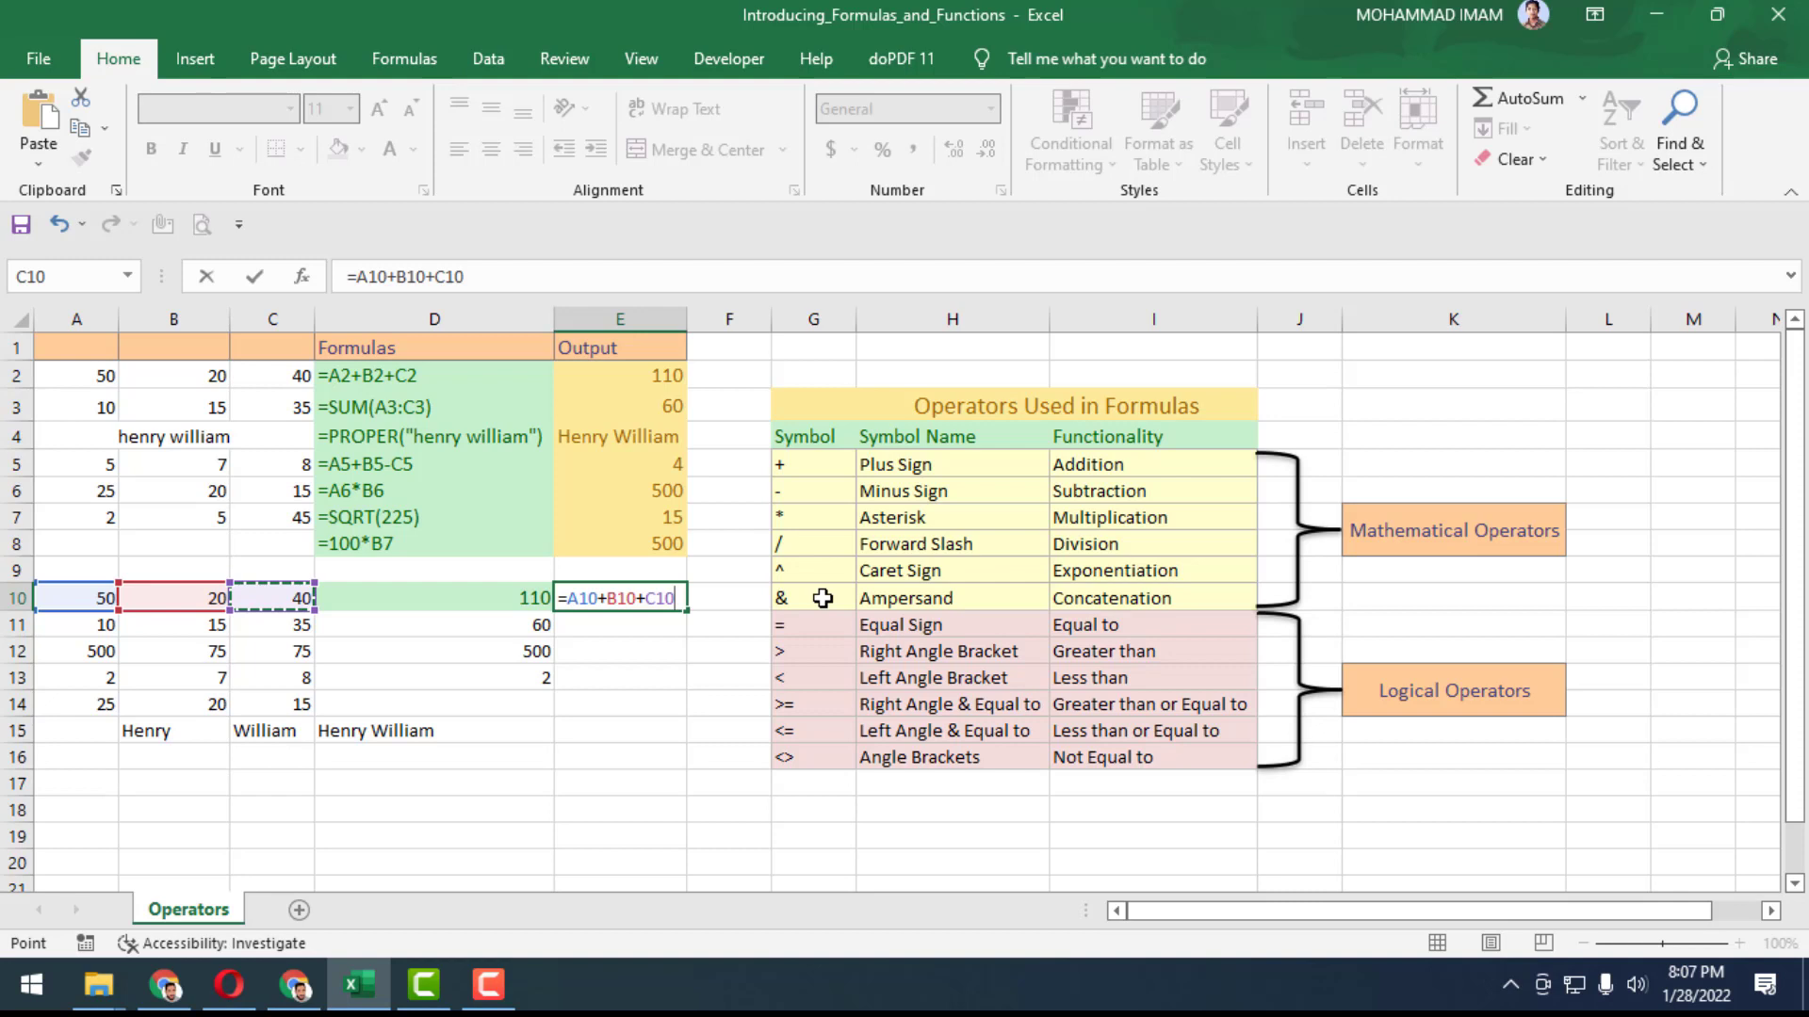
key(Return)
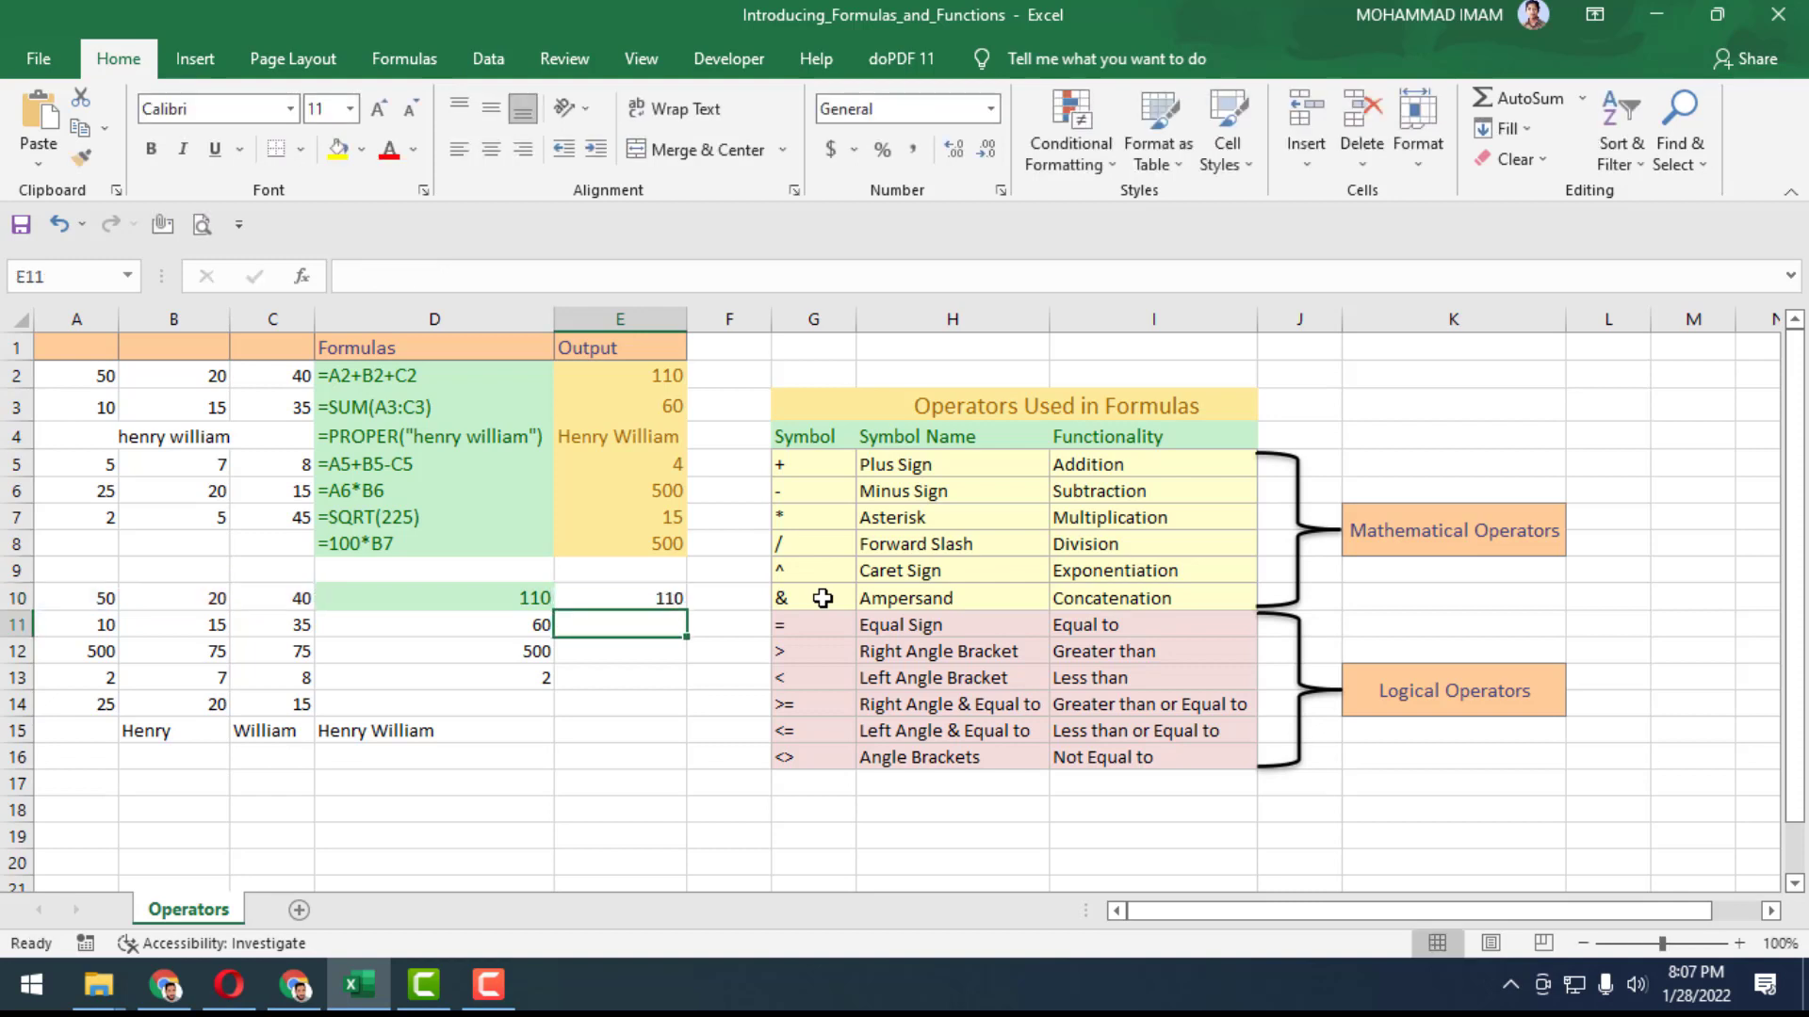
click(629, 593)
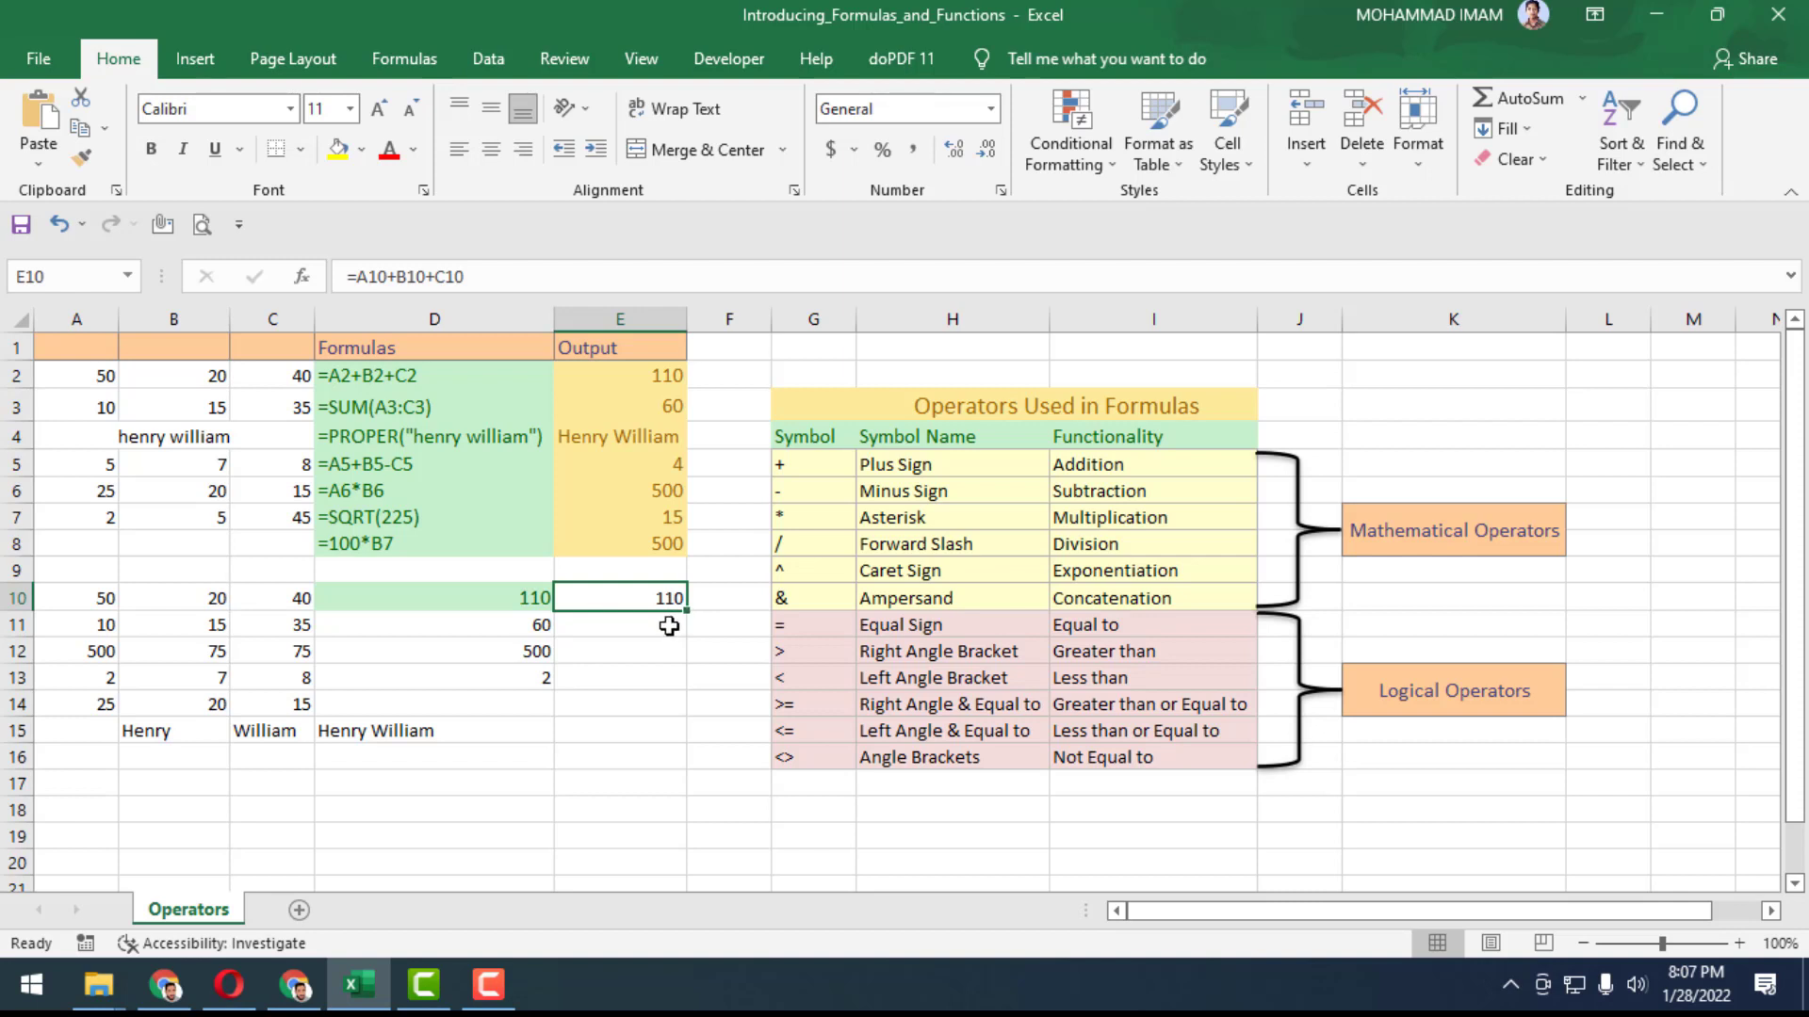
click(419, 407)
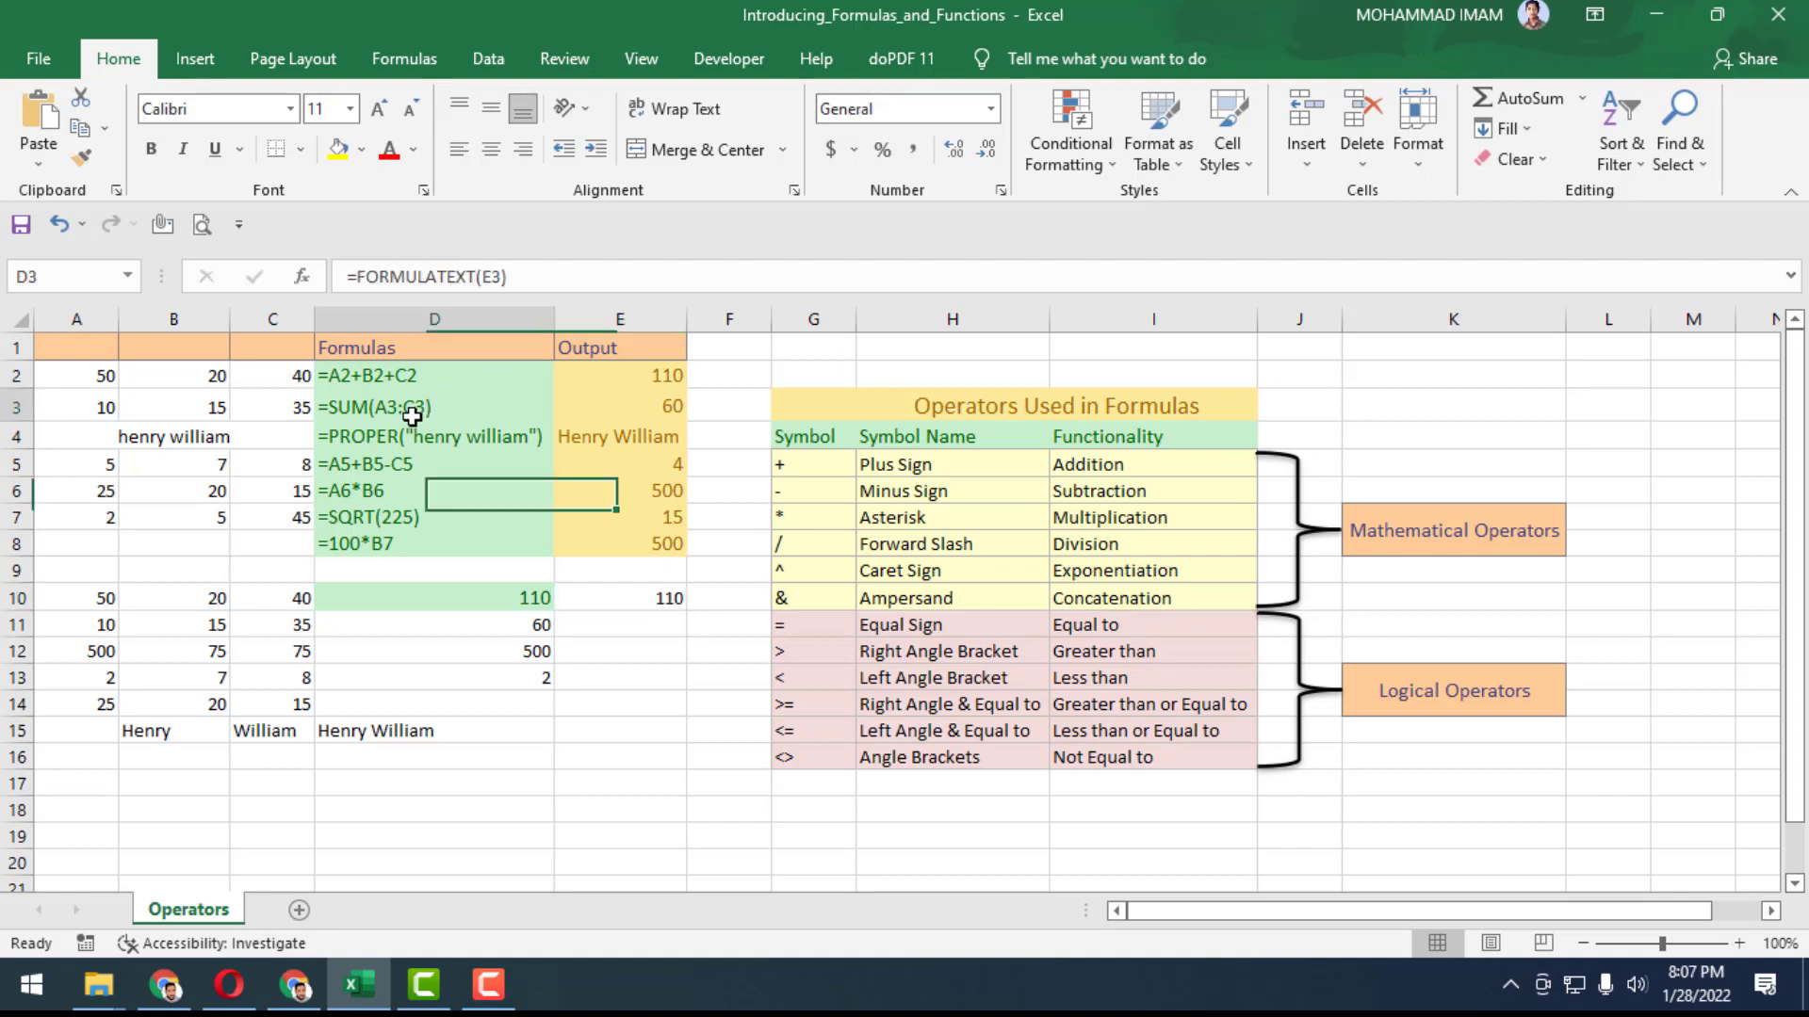
click(669, 405)
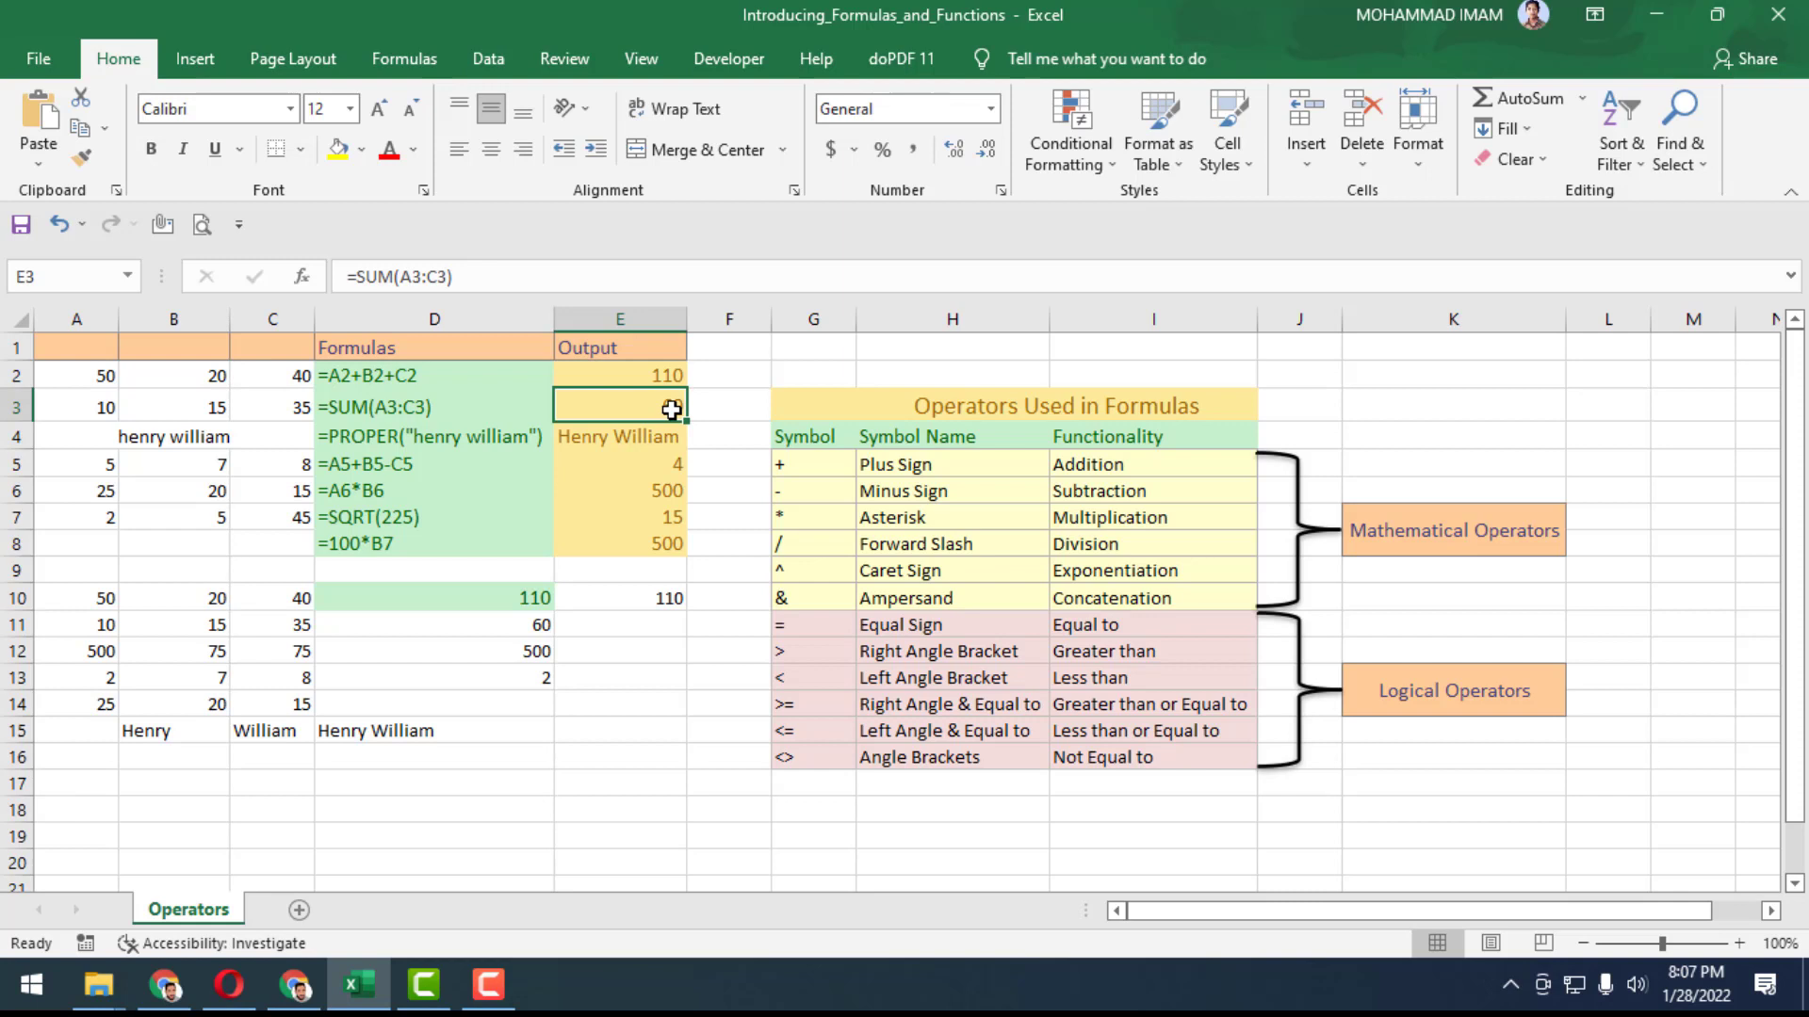
double_click(670, 410)
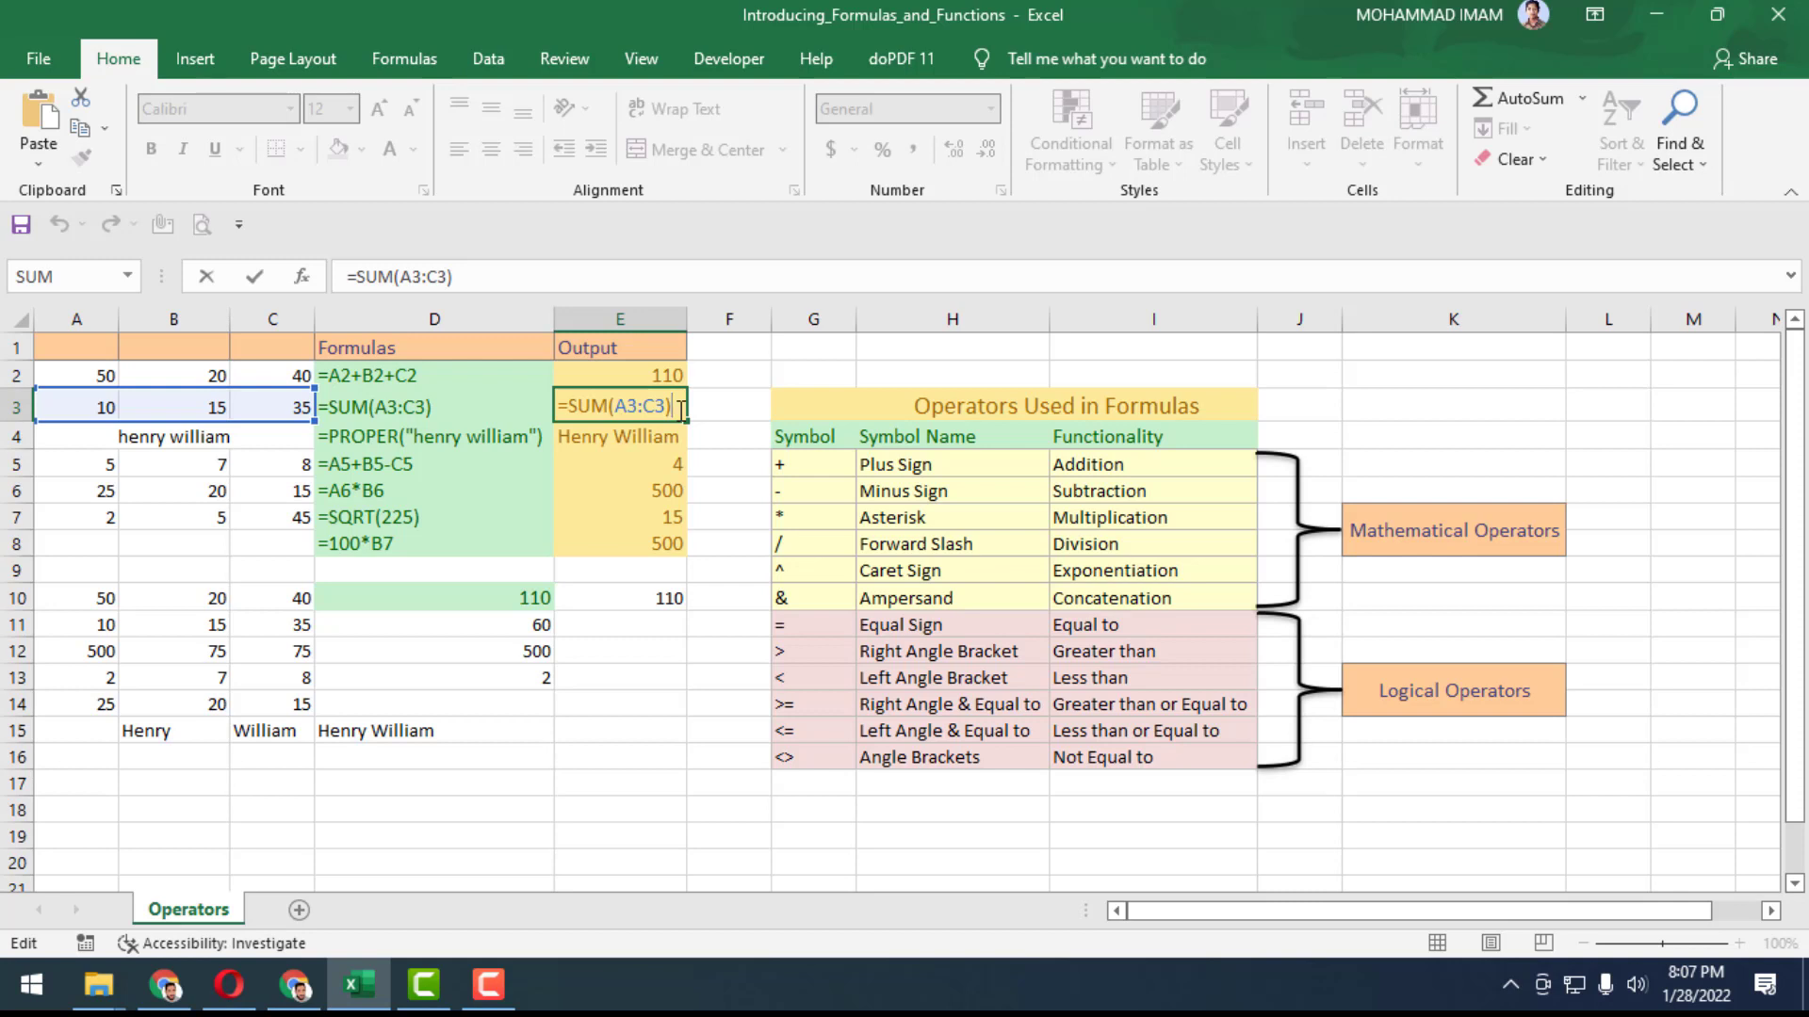
key(Return)
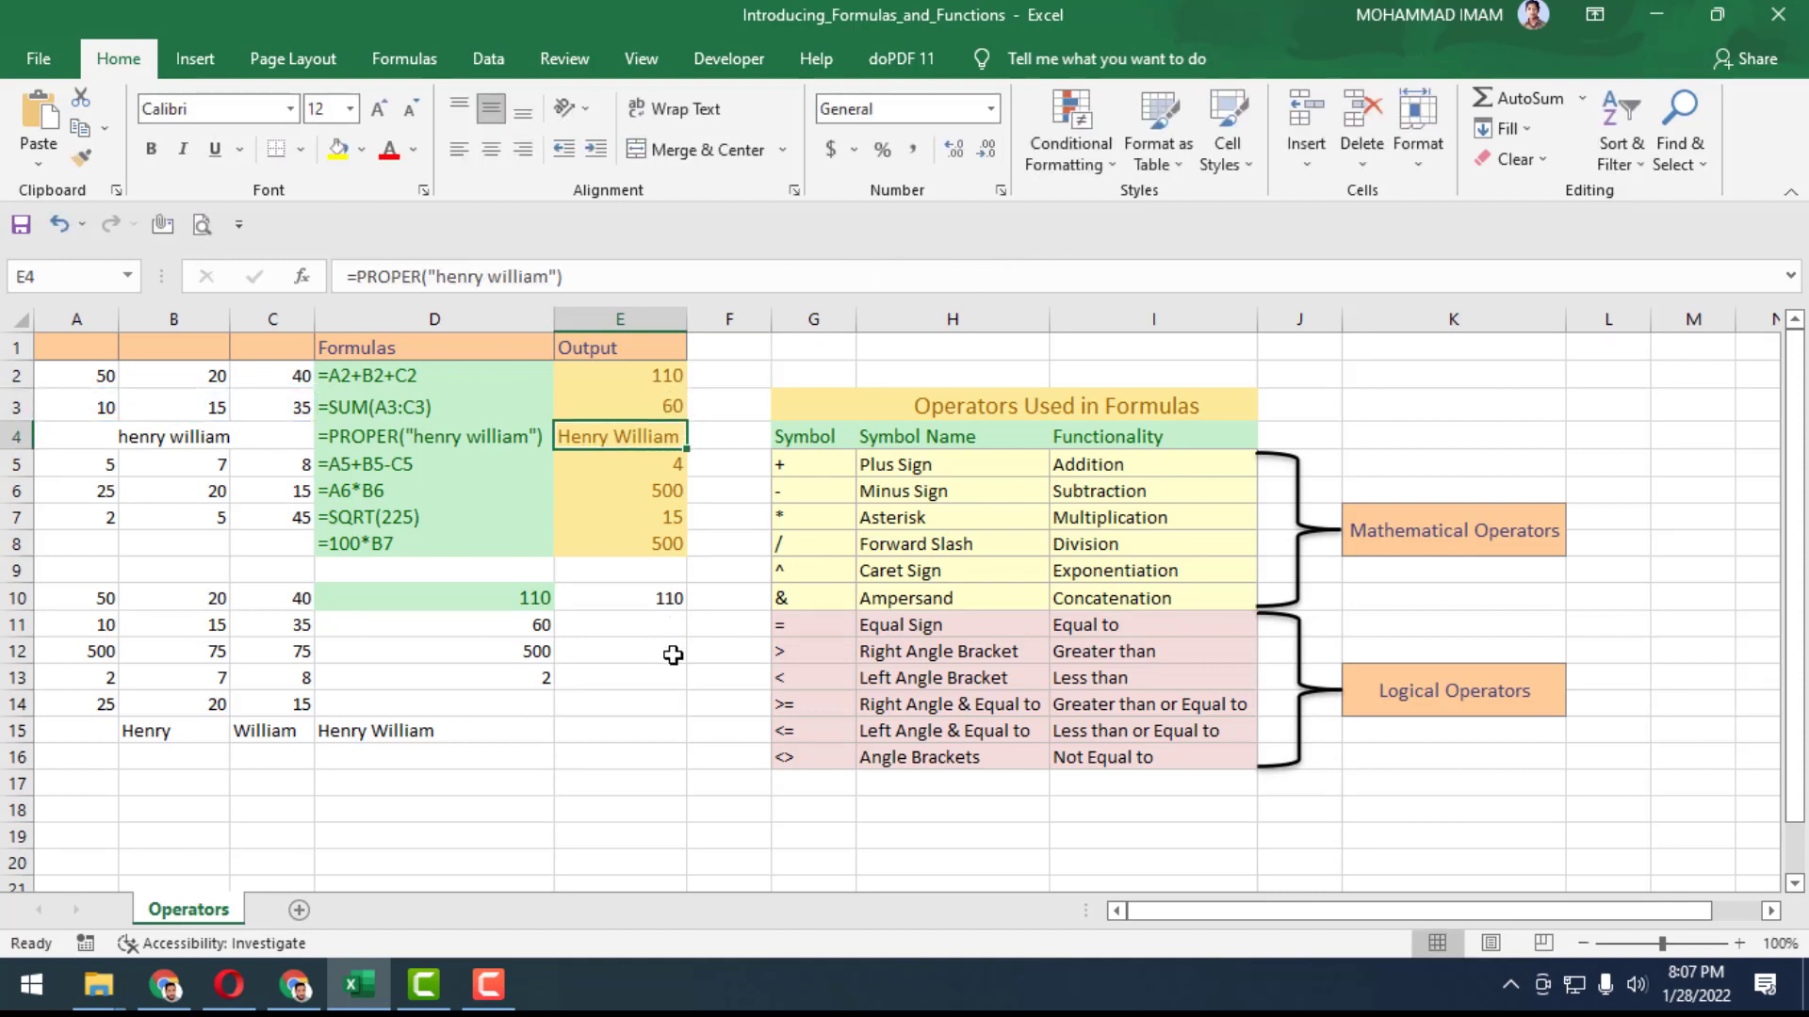
Enter =SUM(A11:C11) in E11 using a keyboard-selected range and confirm it returns 60
click(673, 626)
text(=S)
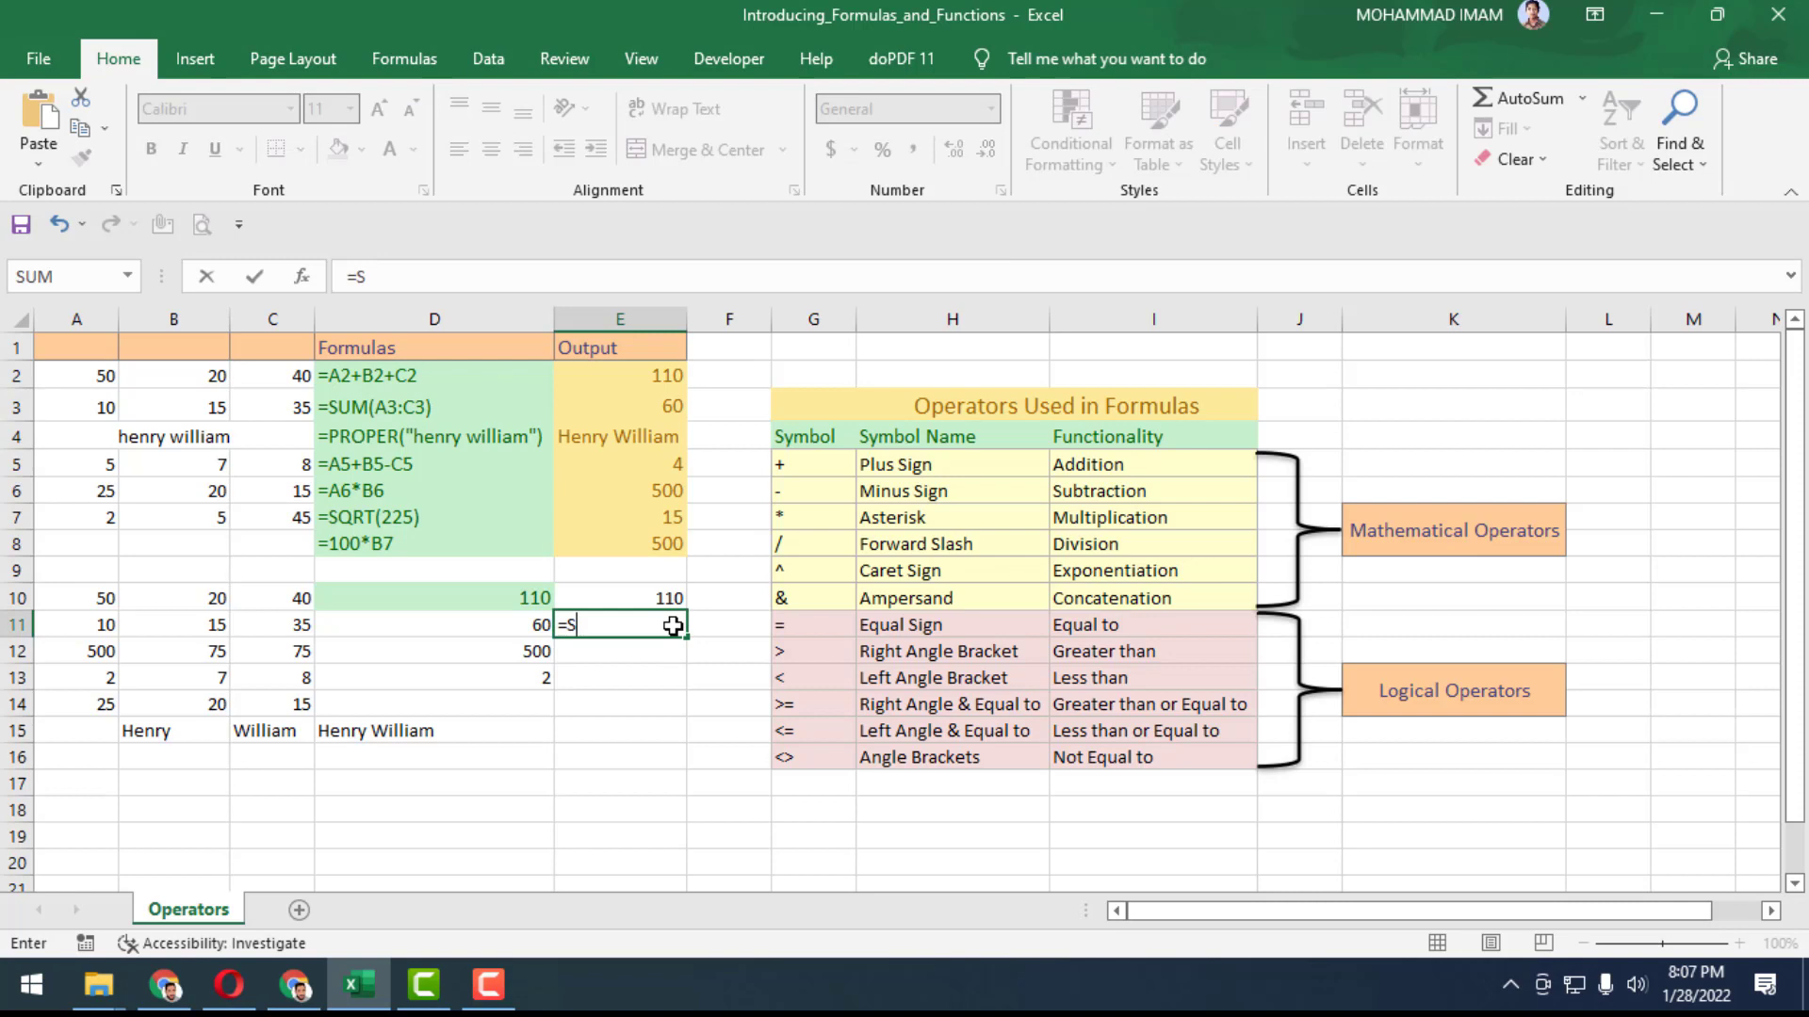
text(UM)
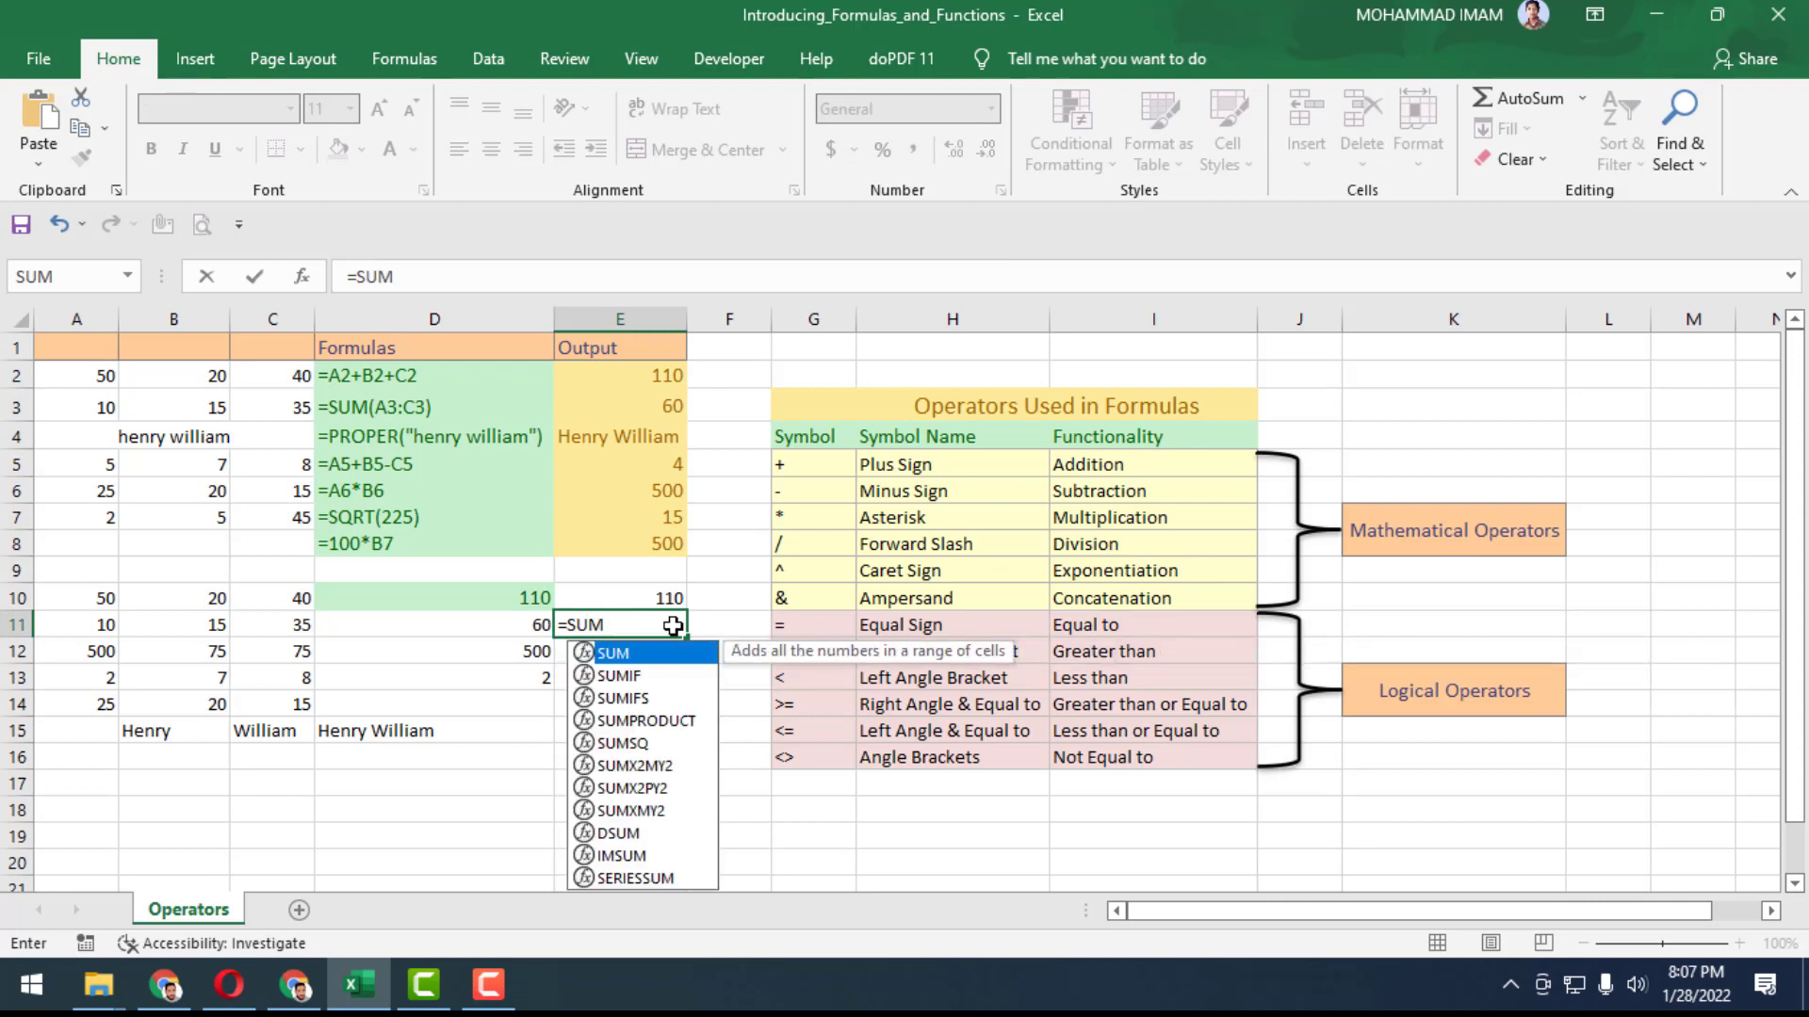
text(()
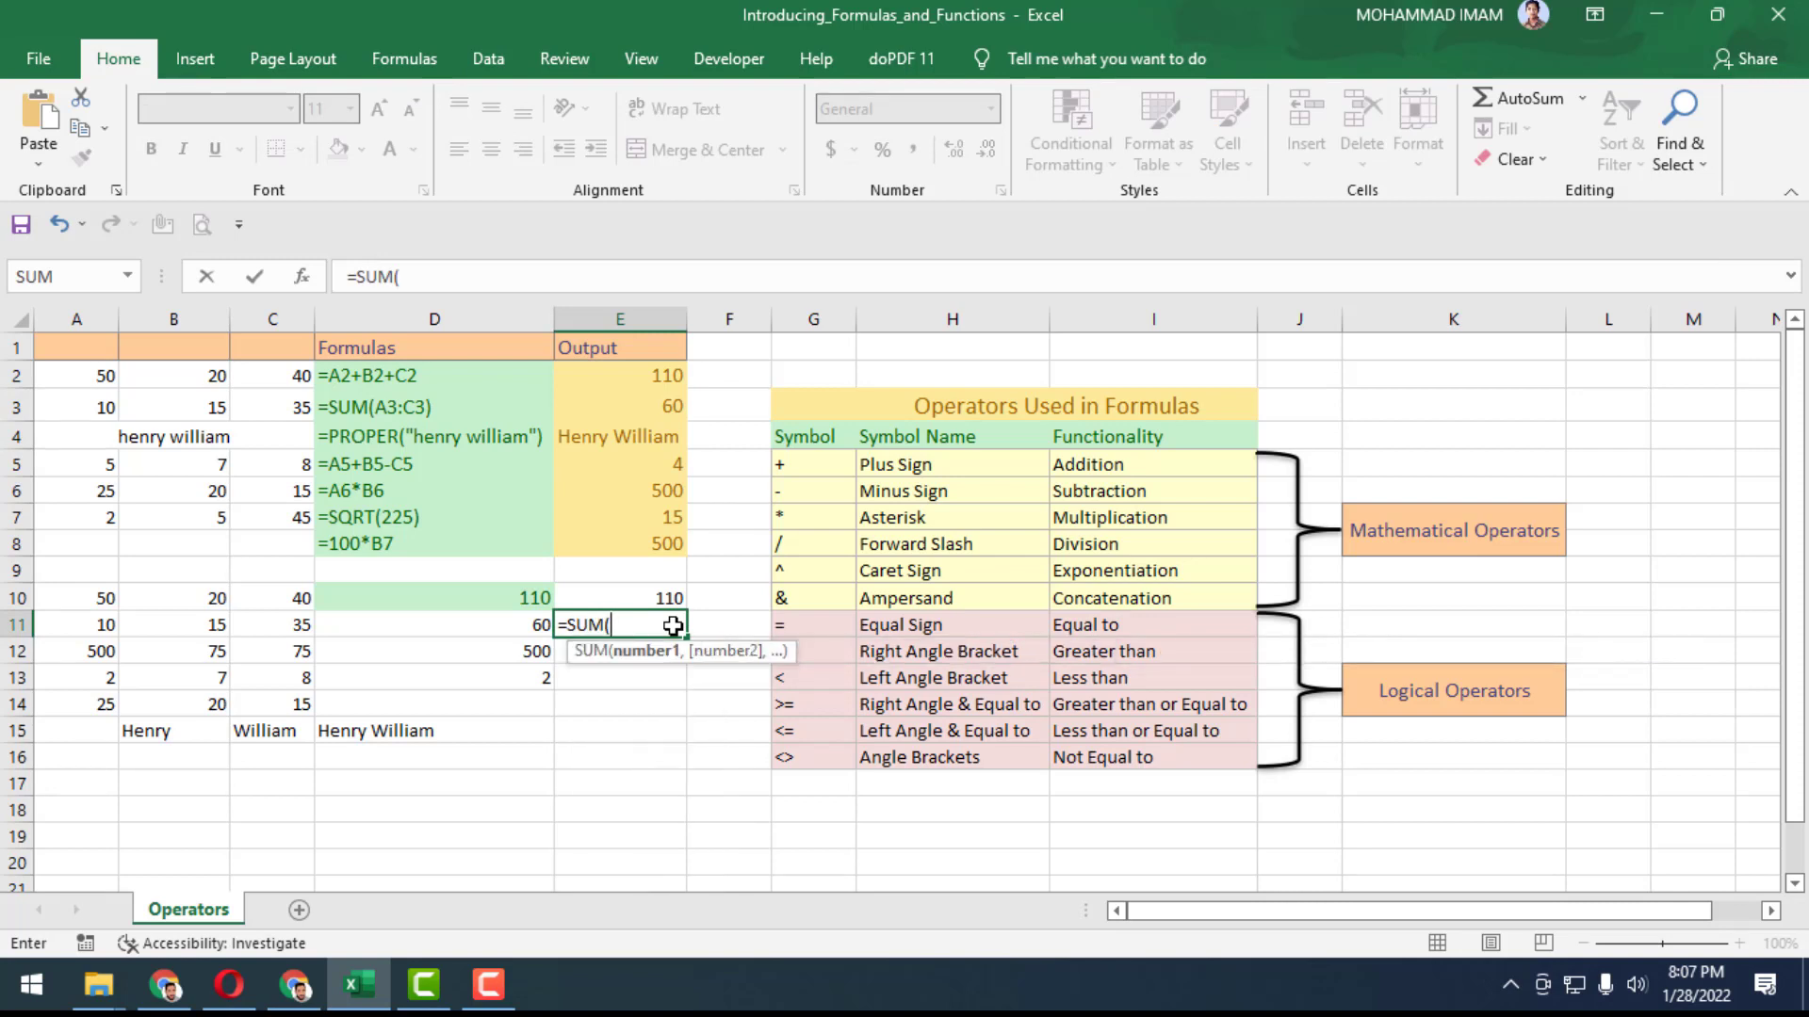
key(Left)
key(Left)
key(Left)
key(Left)
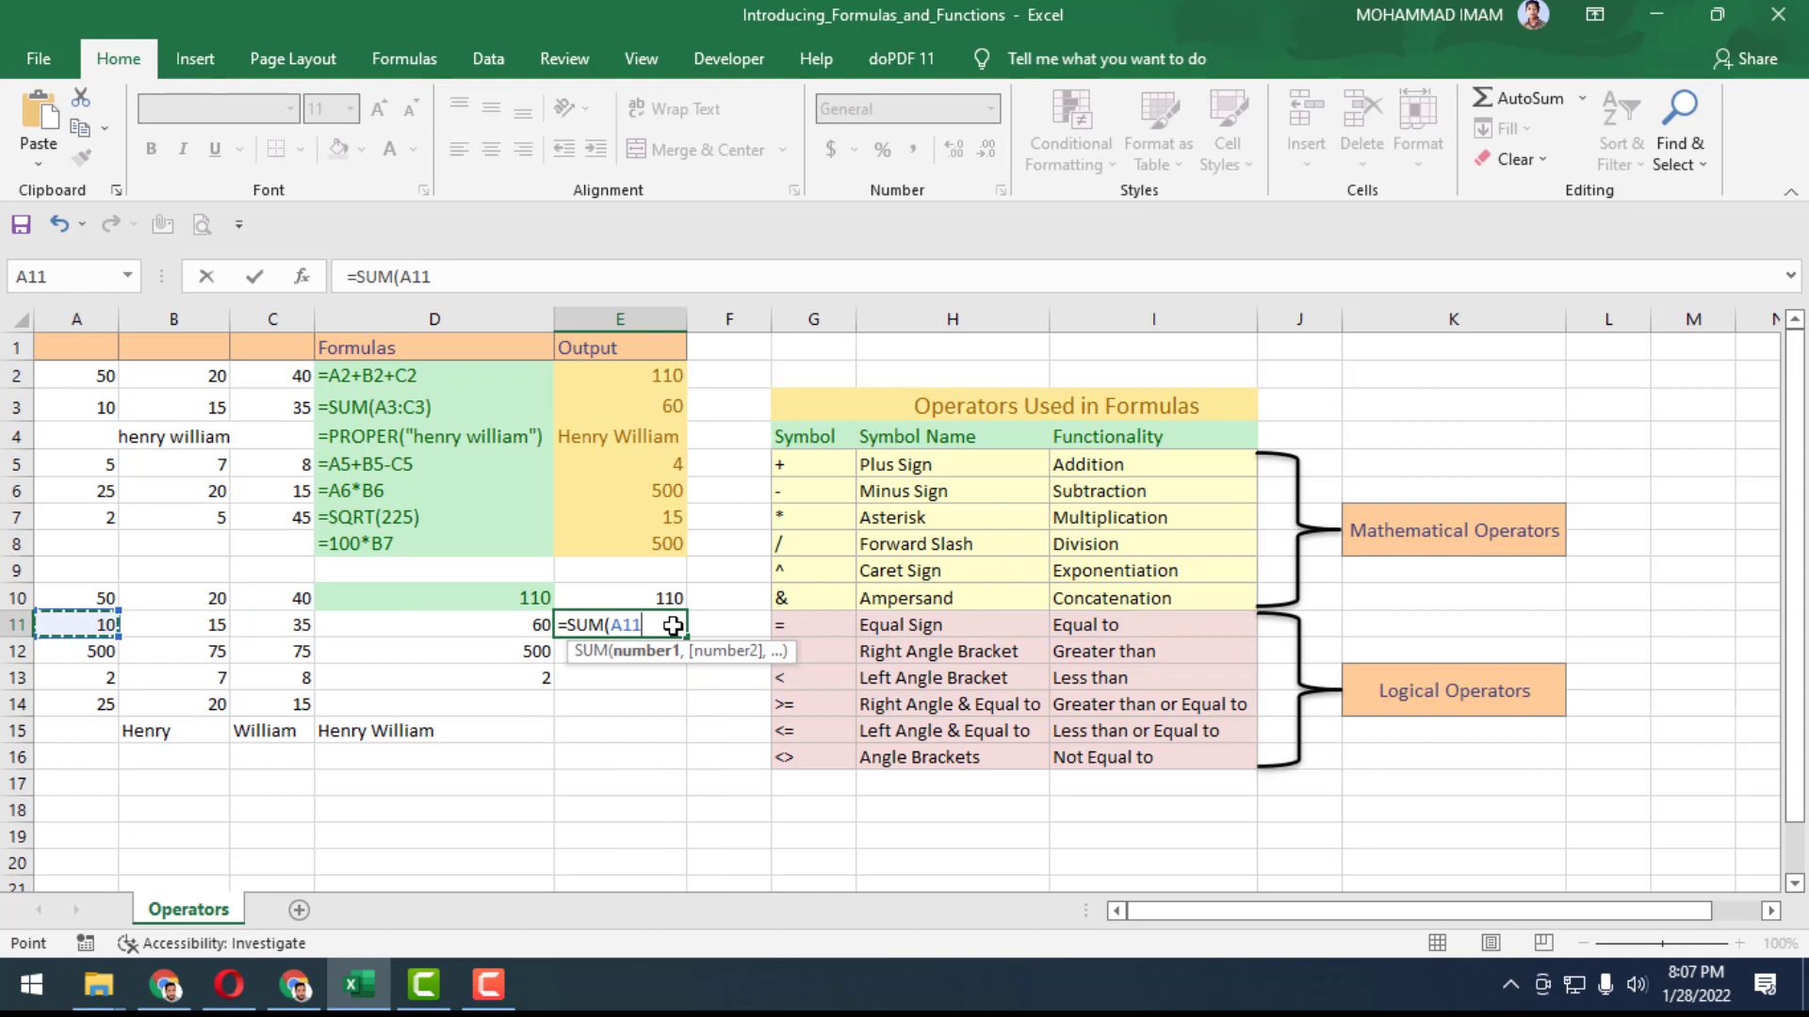
key(Up)
key(Down)
key(shift+Right)
key(shift+Right)
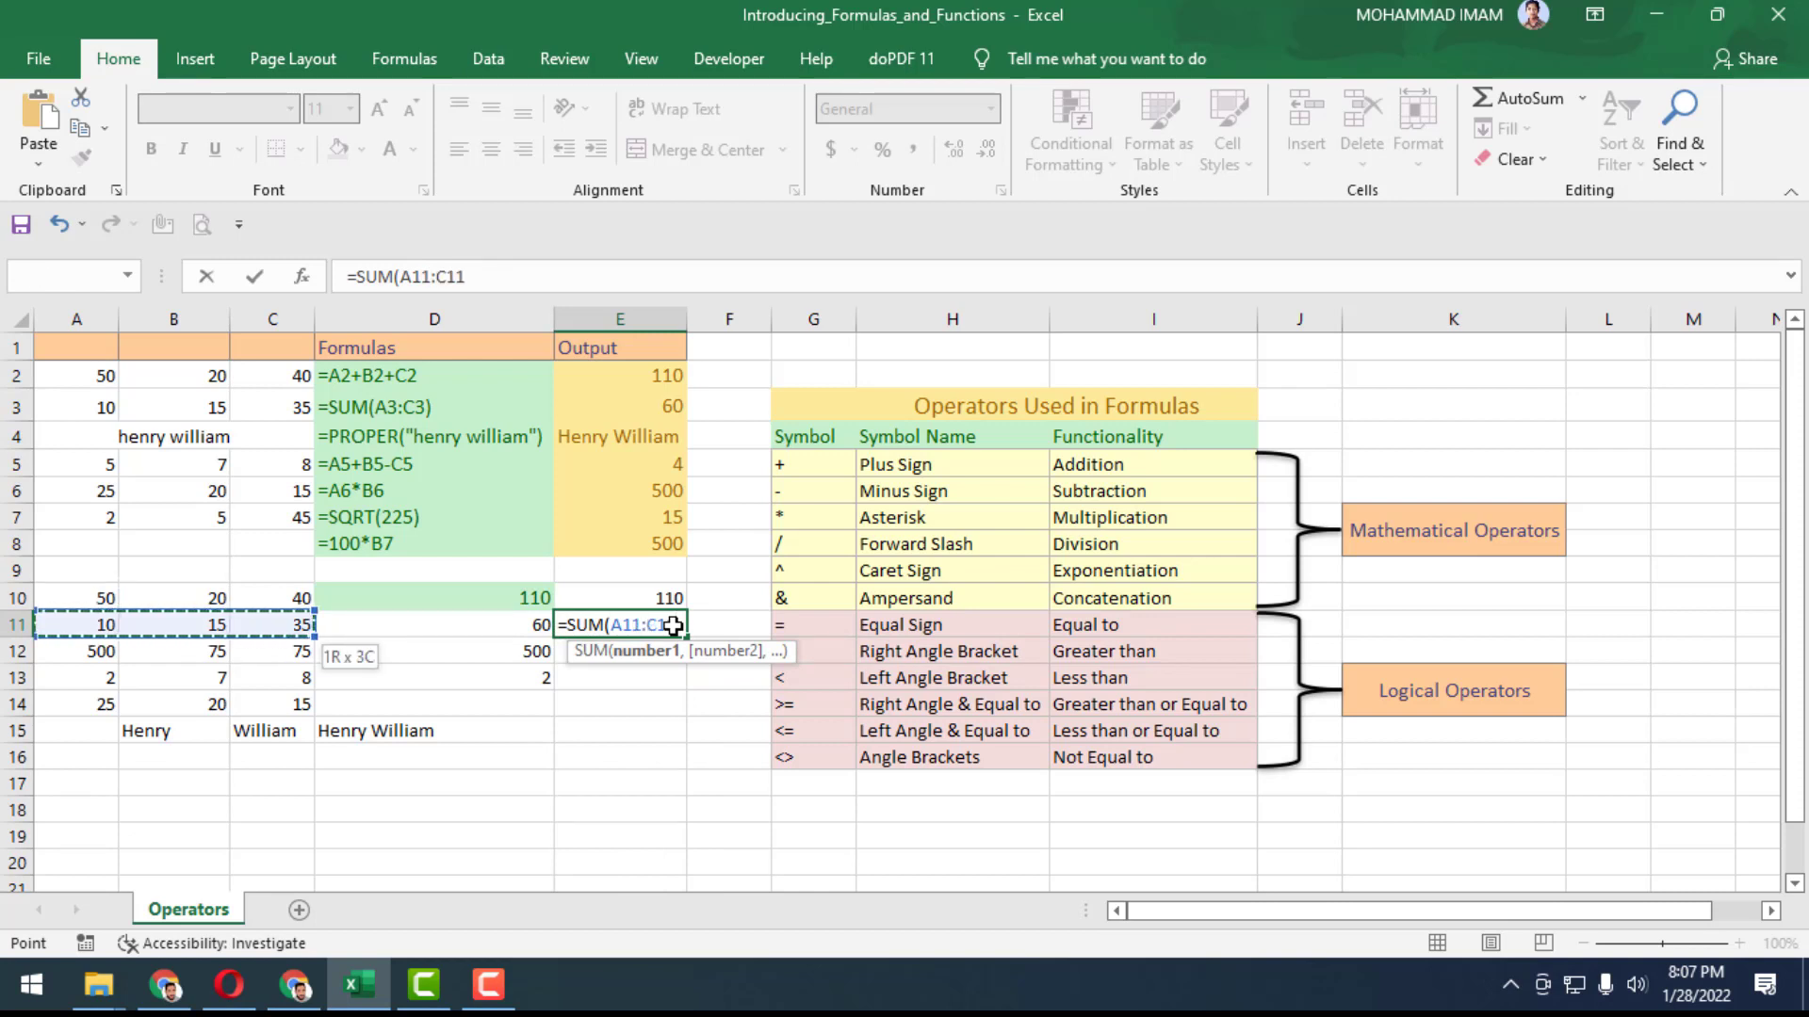
text())
key(Return)
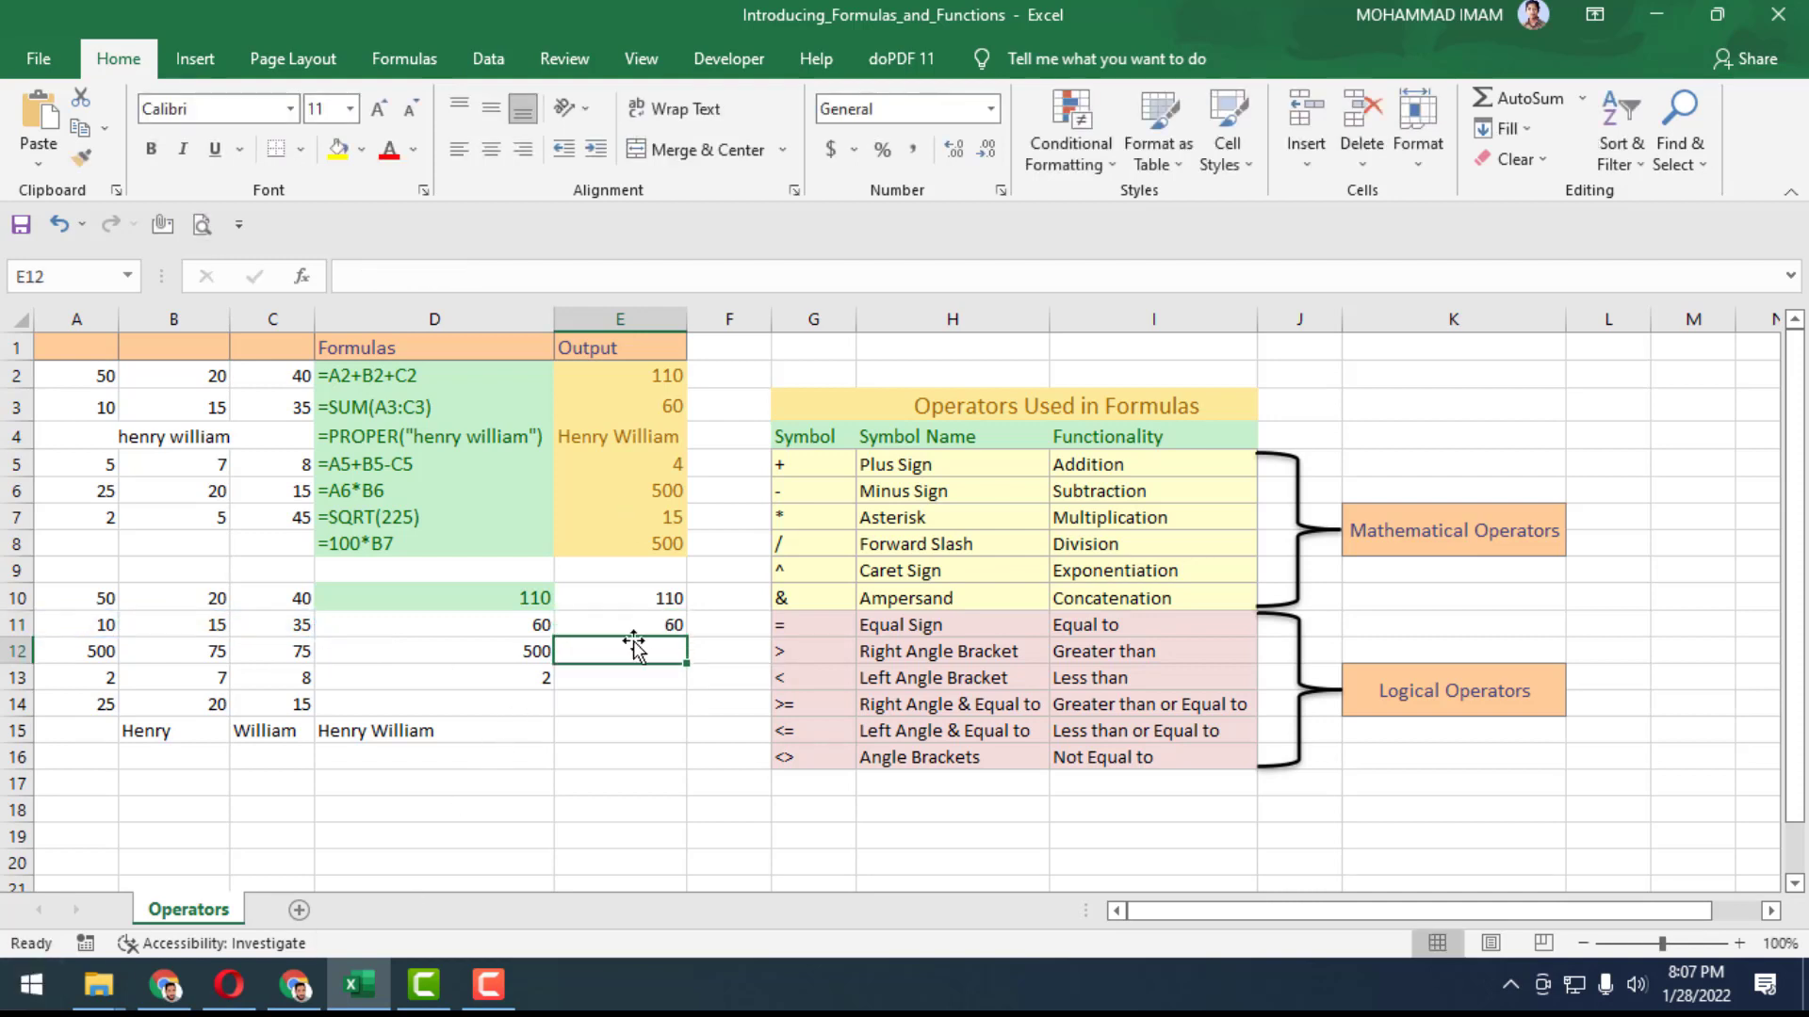
click(638, 627)
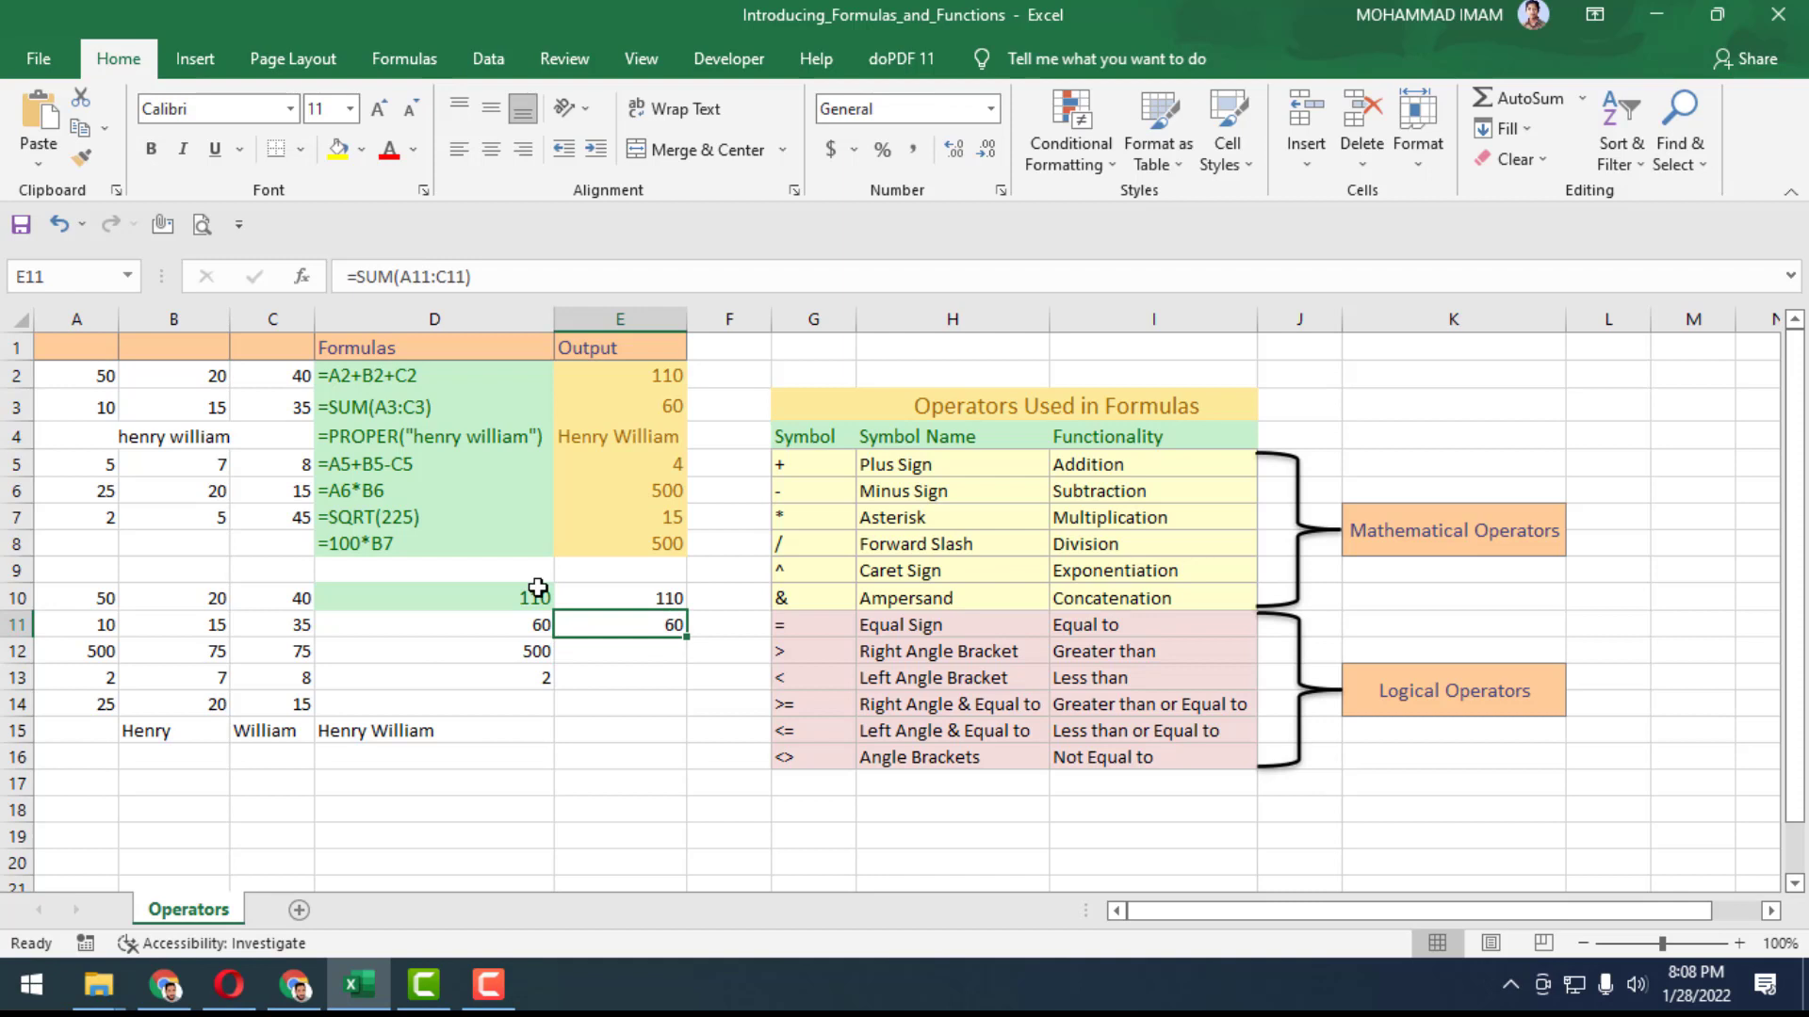
click(683, 440)
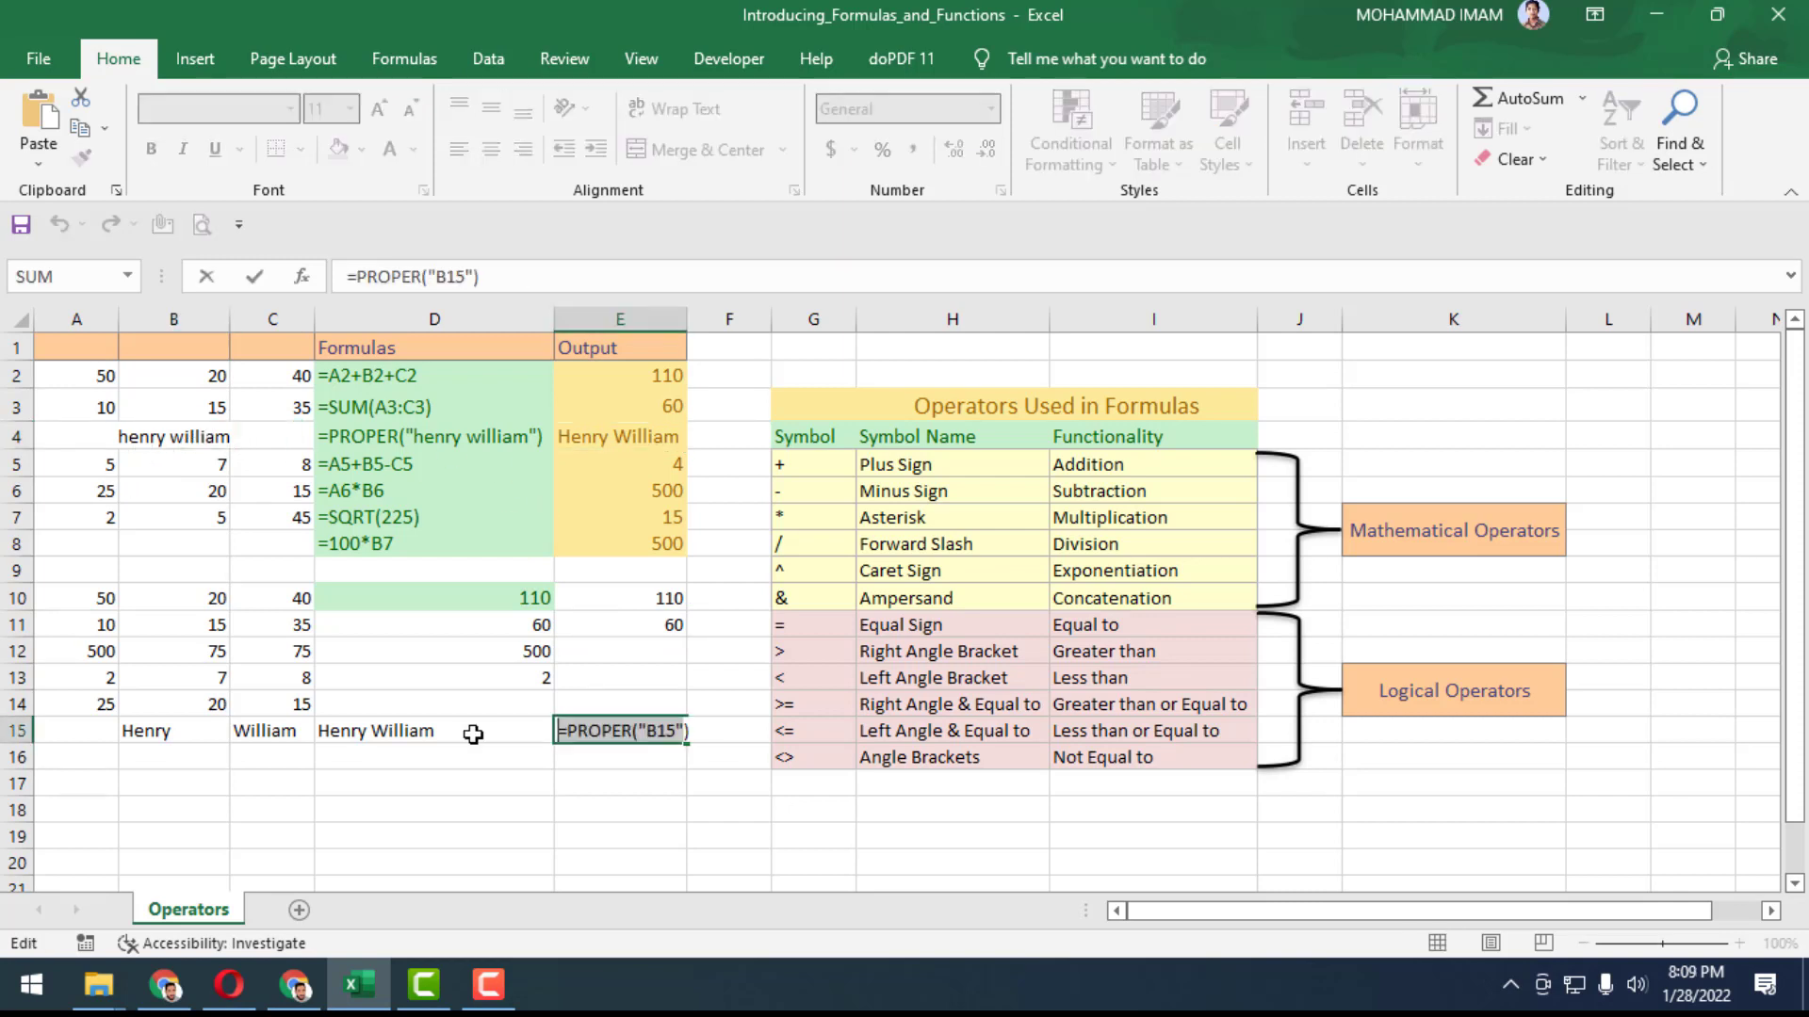
Replace E15's old text with =B15&C15, which displays HenryWilliam
key(BackSpace)
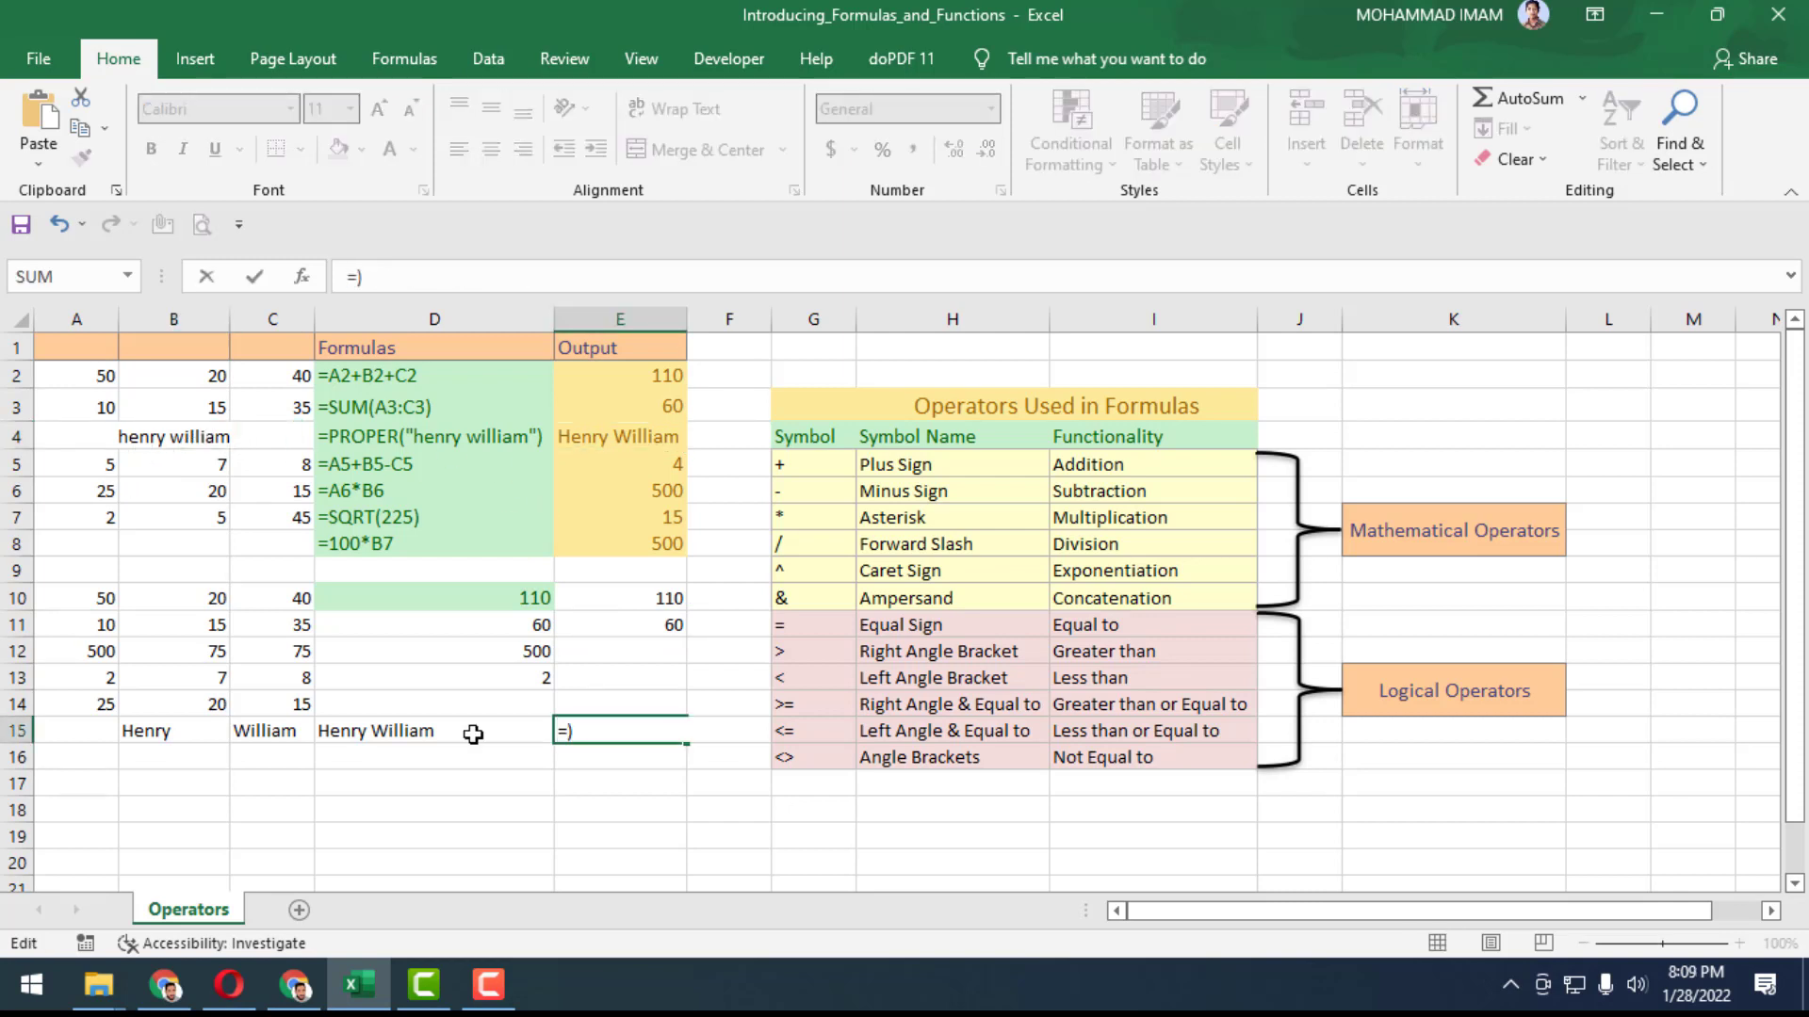
key(Delete)
click(165, 733)
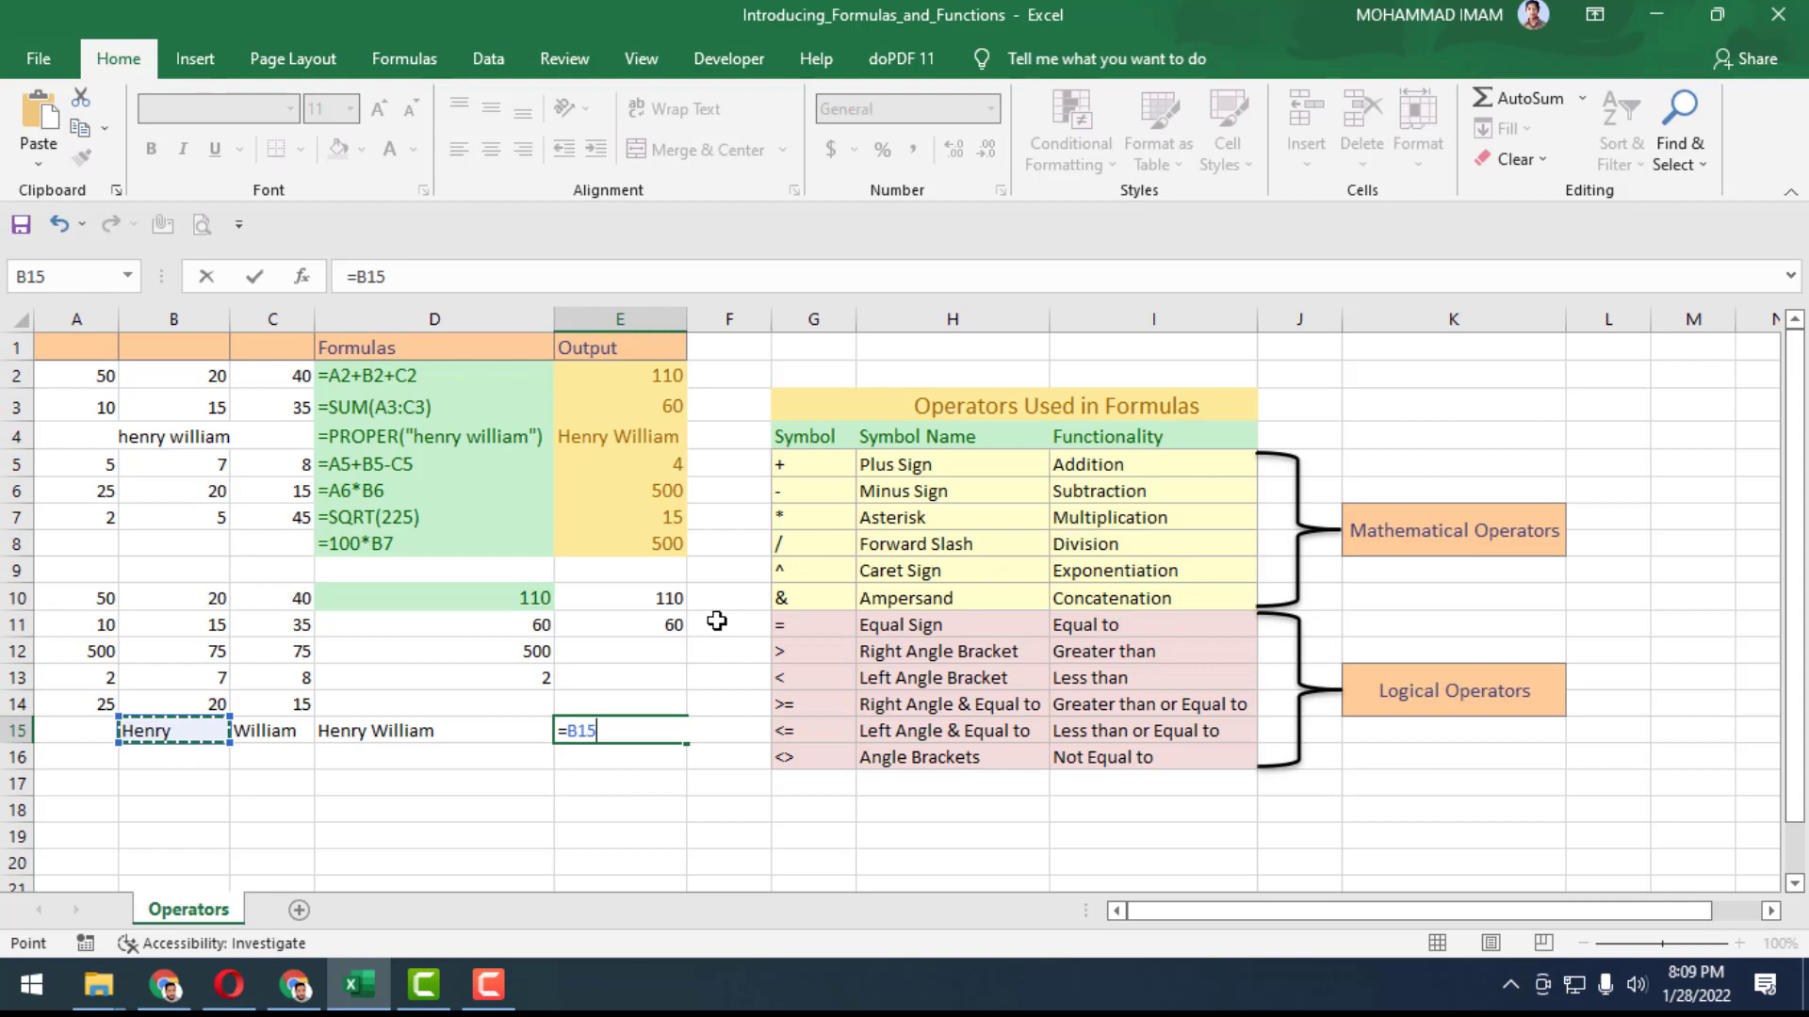
text(&)
click(270, 731)
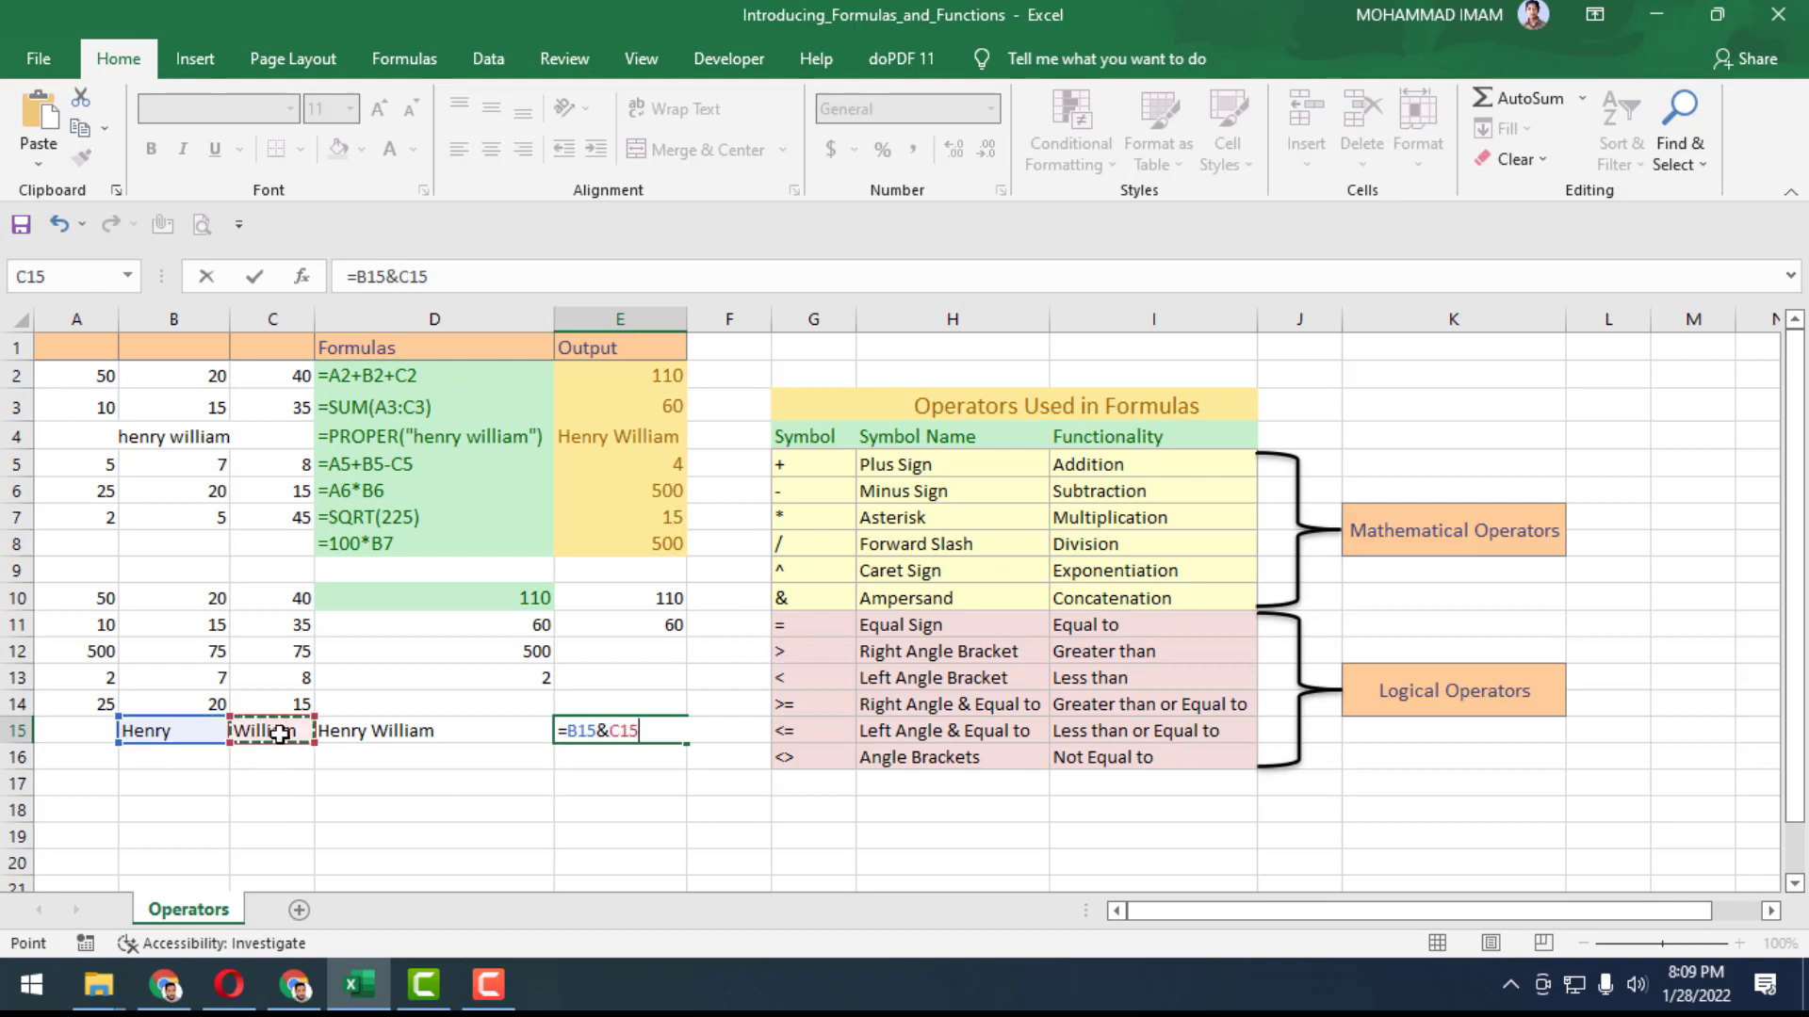
key(Return)
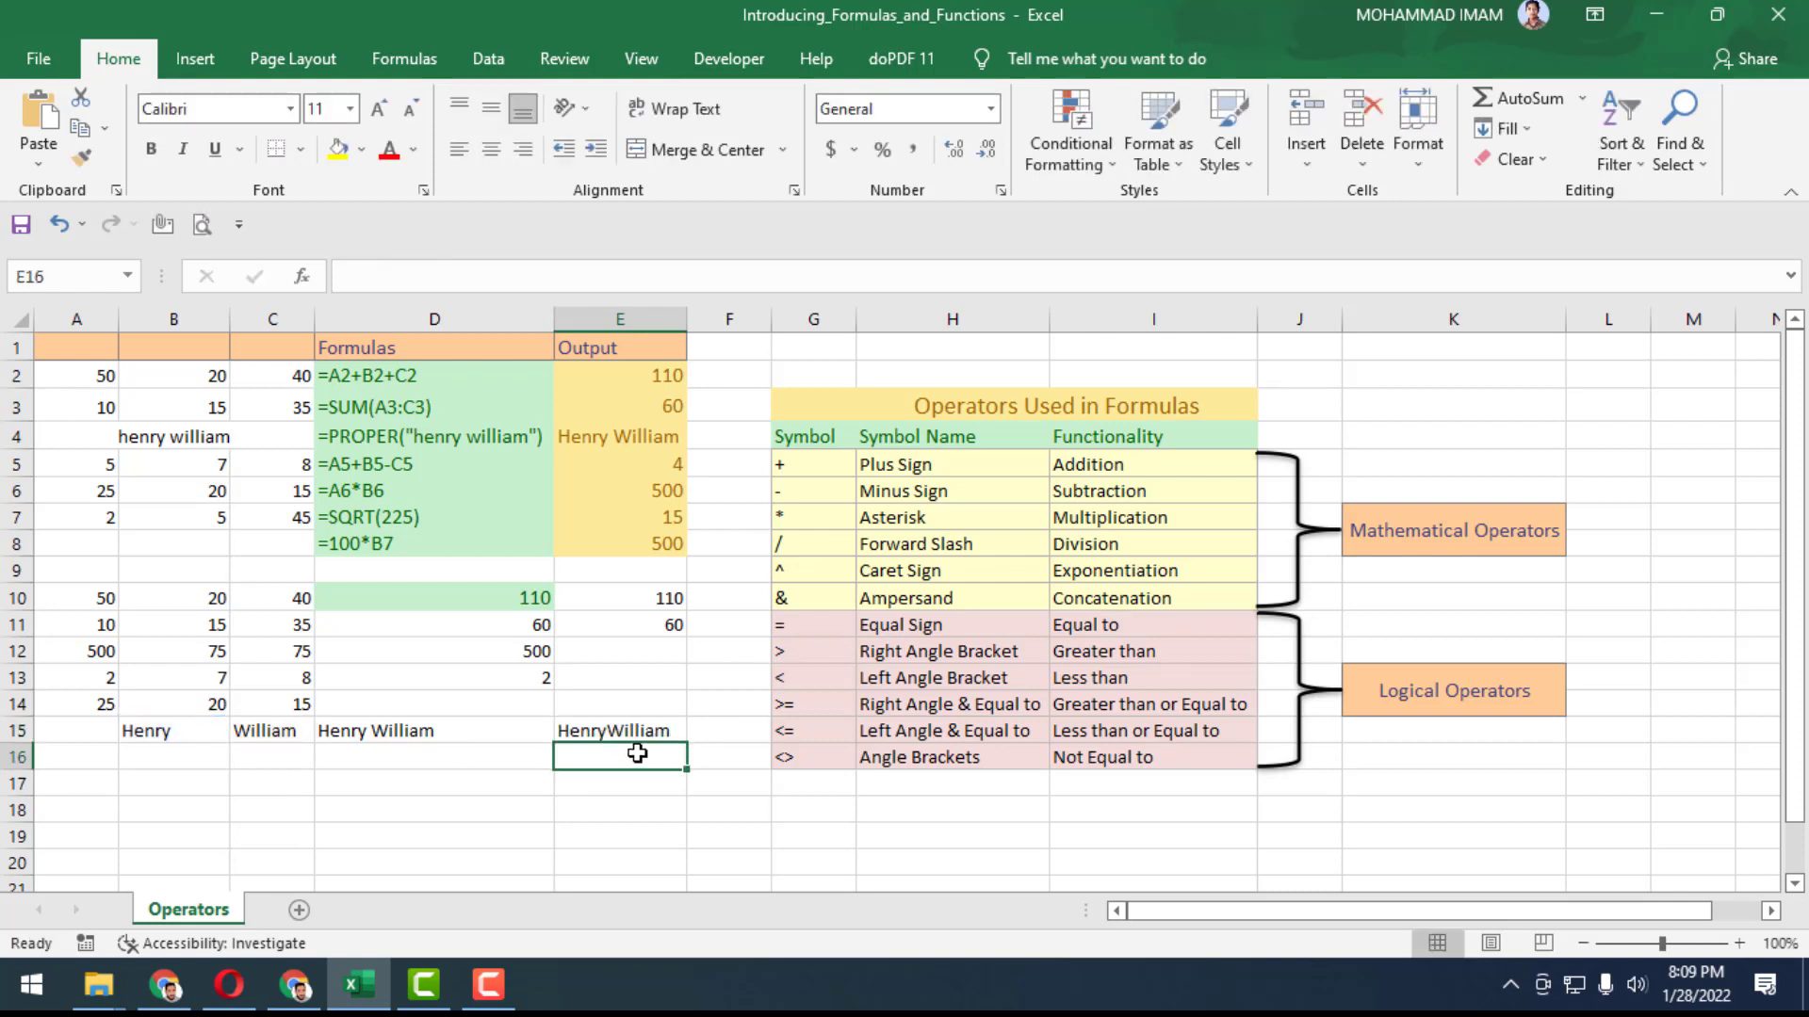
click(642, 730)
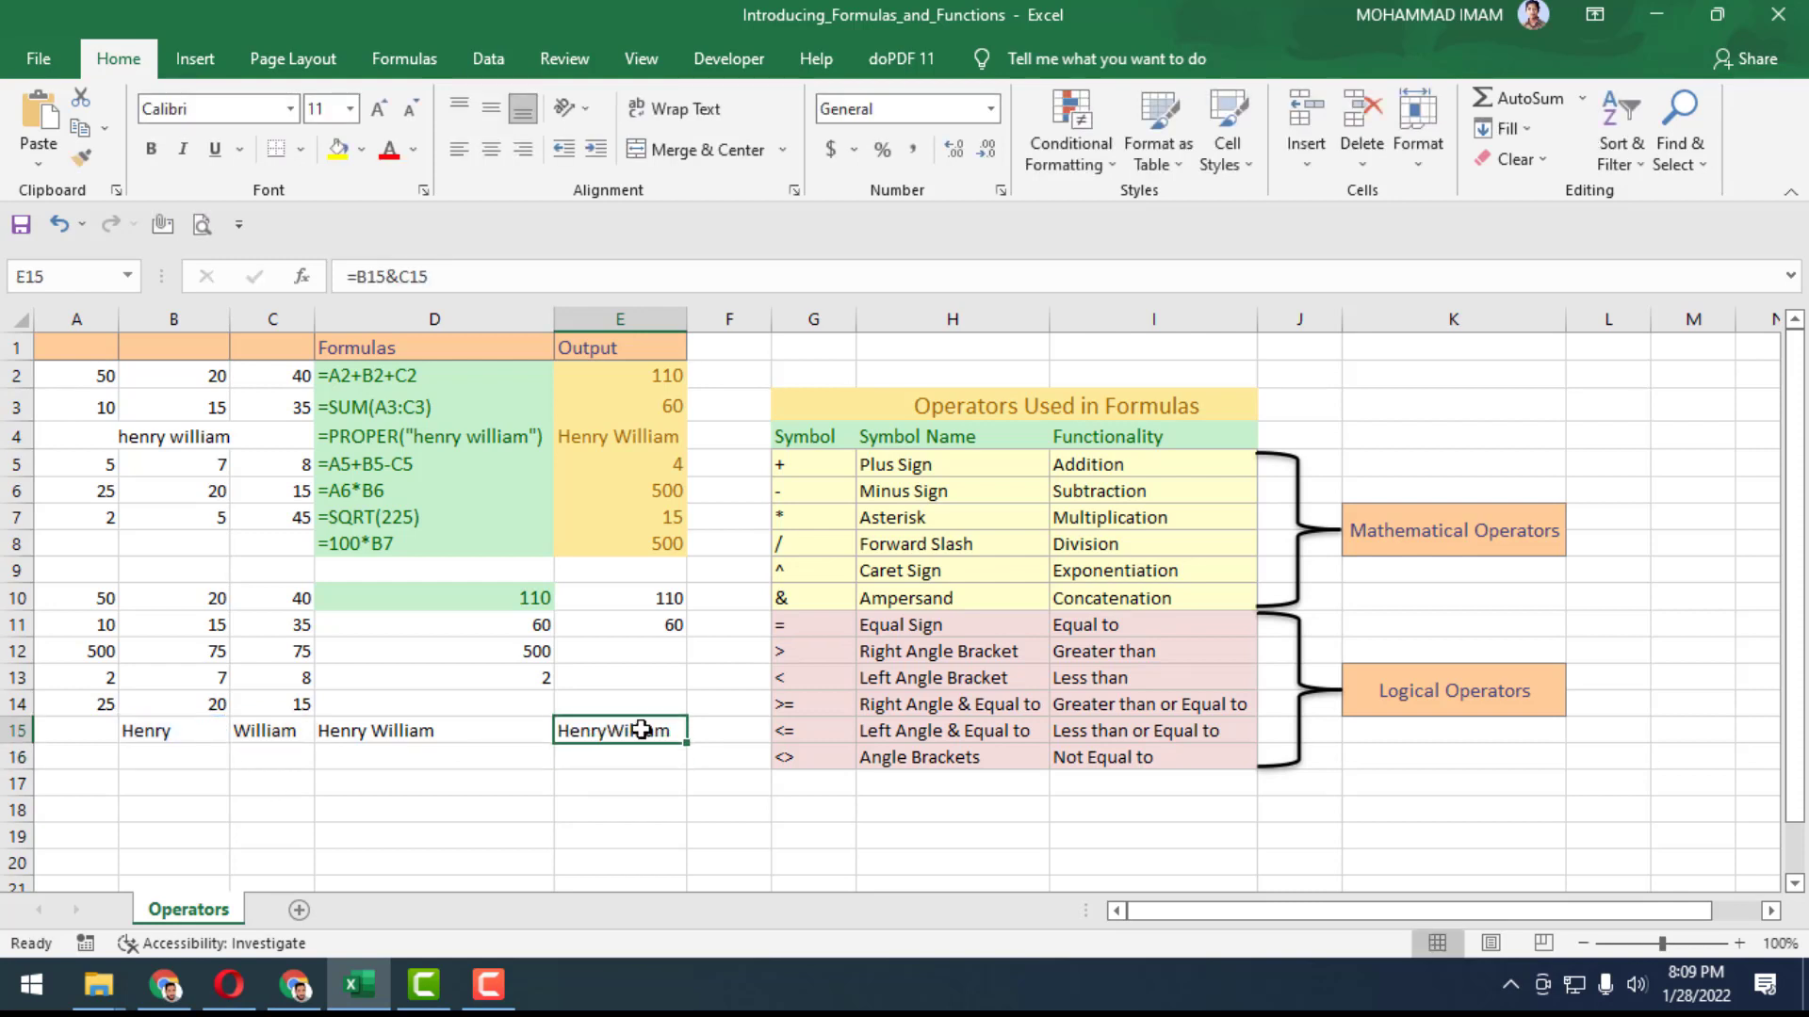
double_click(641, 730)
key(Return)
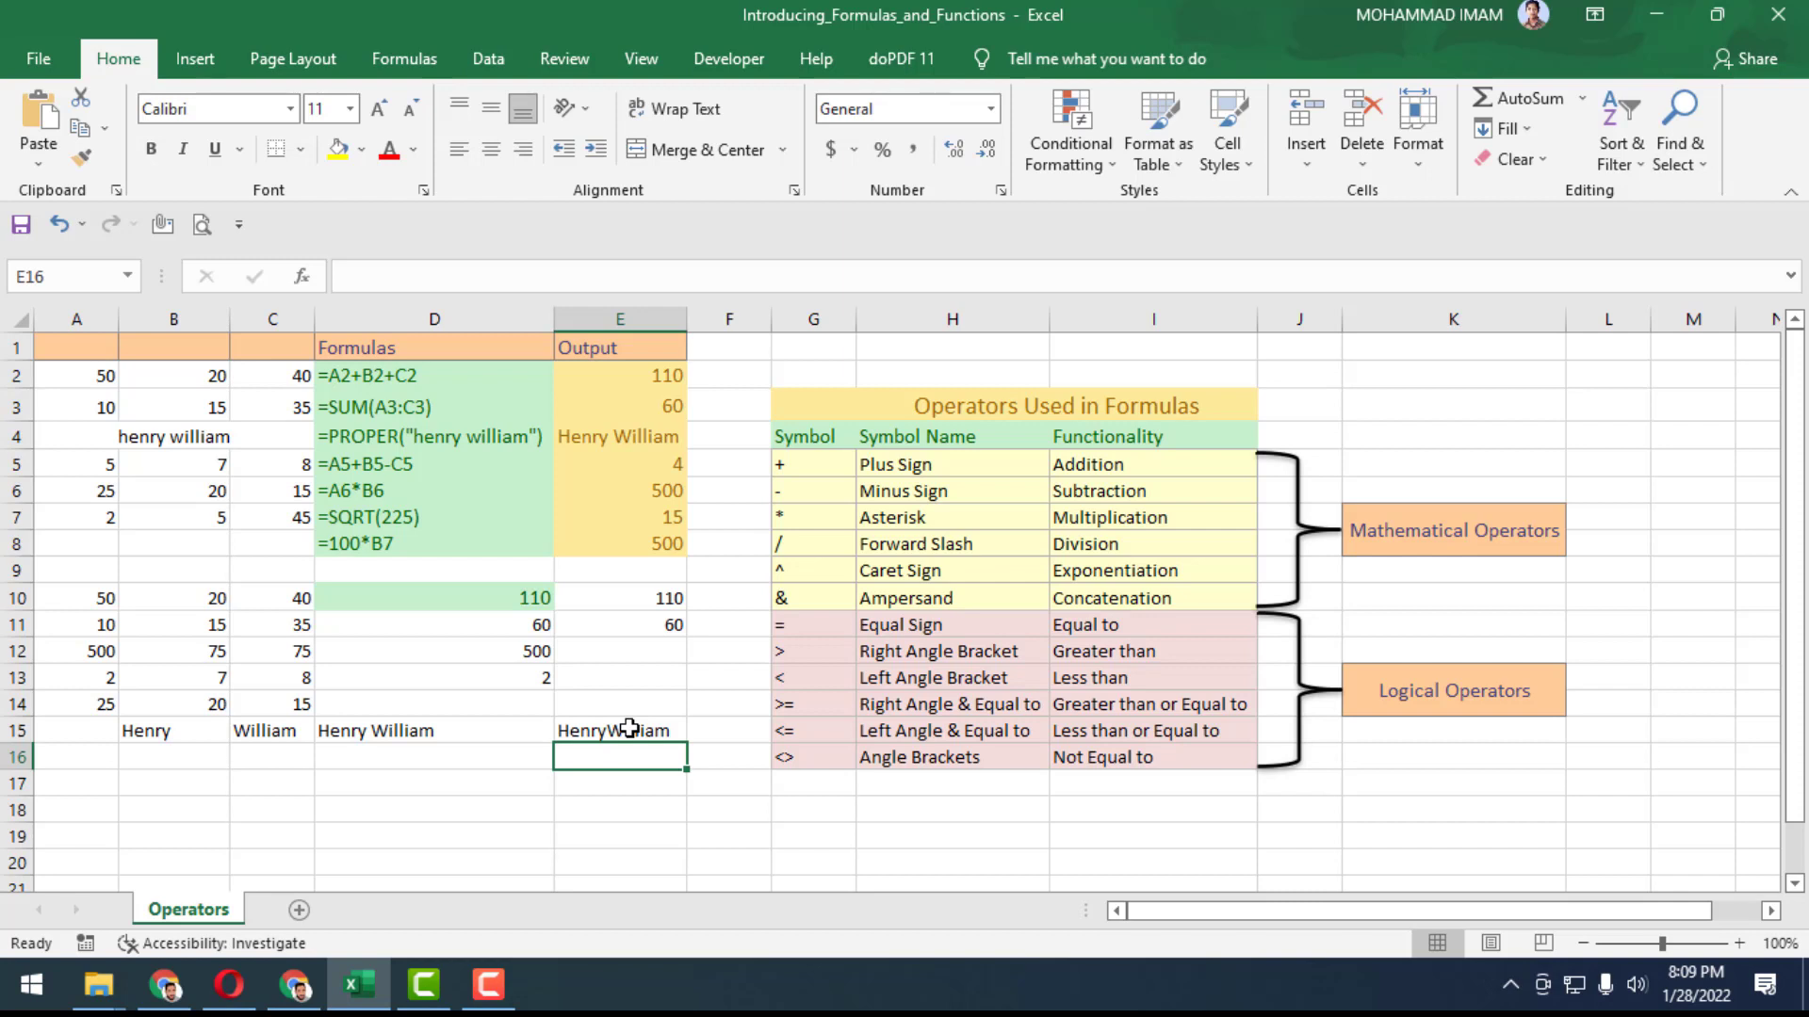
Edit E15 to =B15&" "&C15 so it displays Henry William with a space
double_click(629, 730)
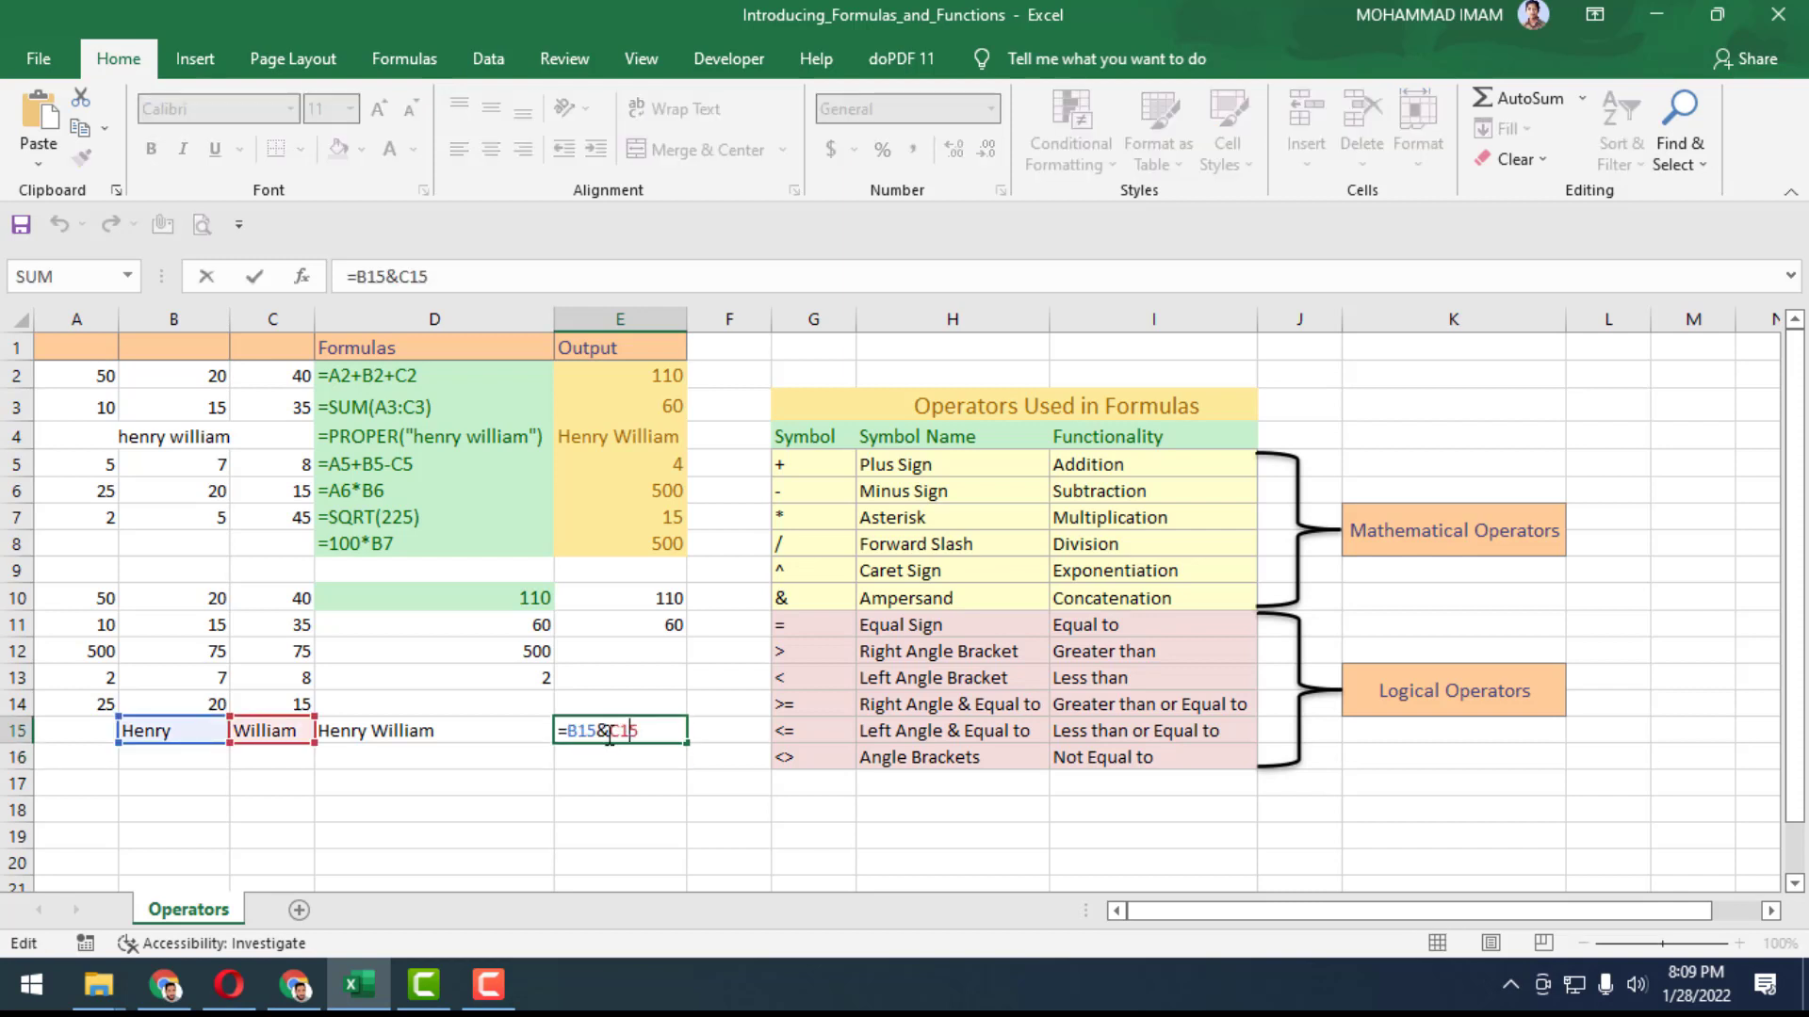
click(600, 731)
text(")
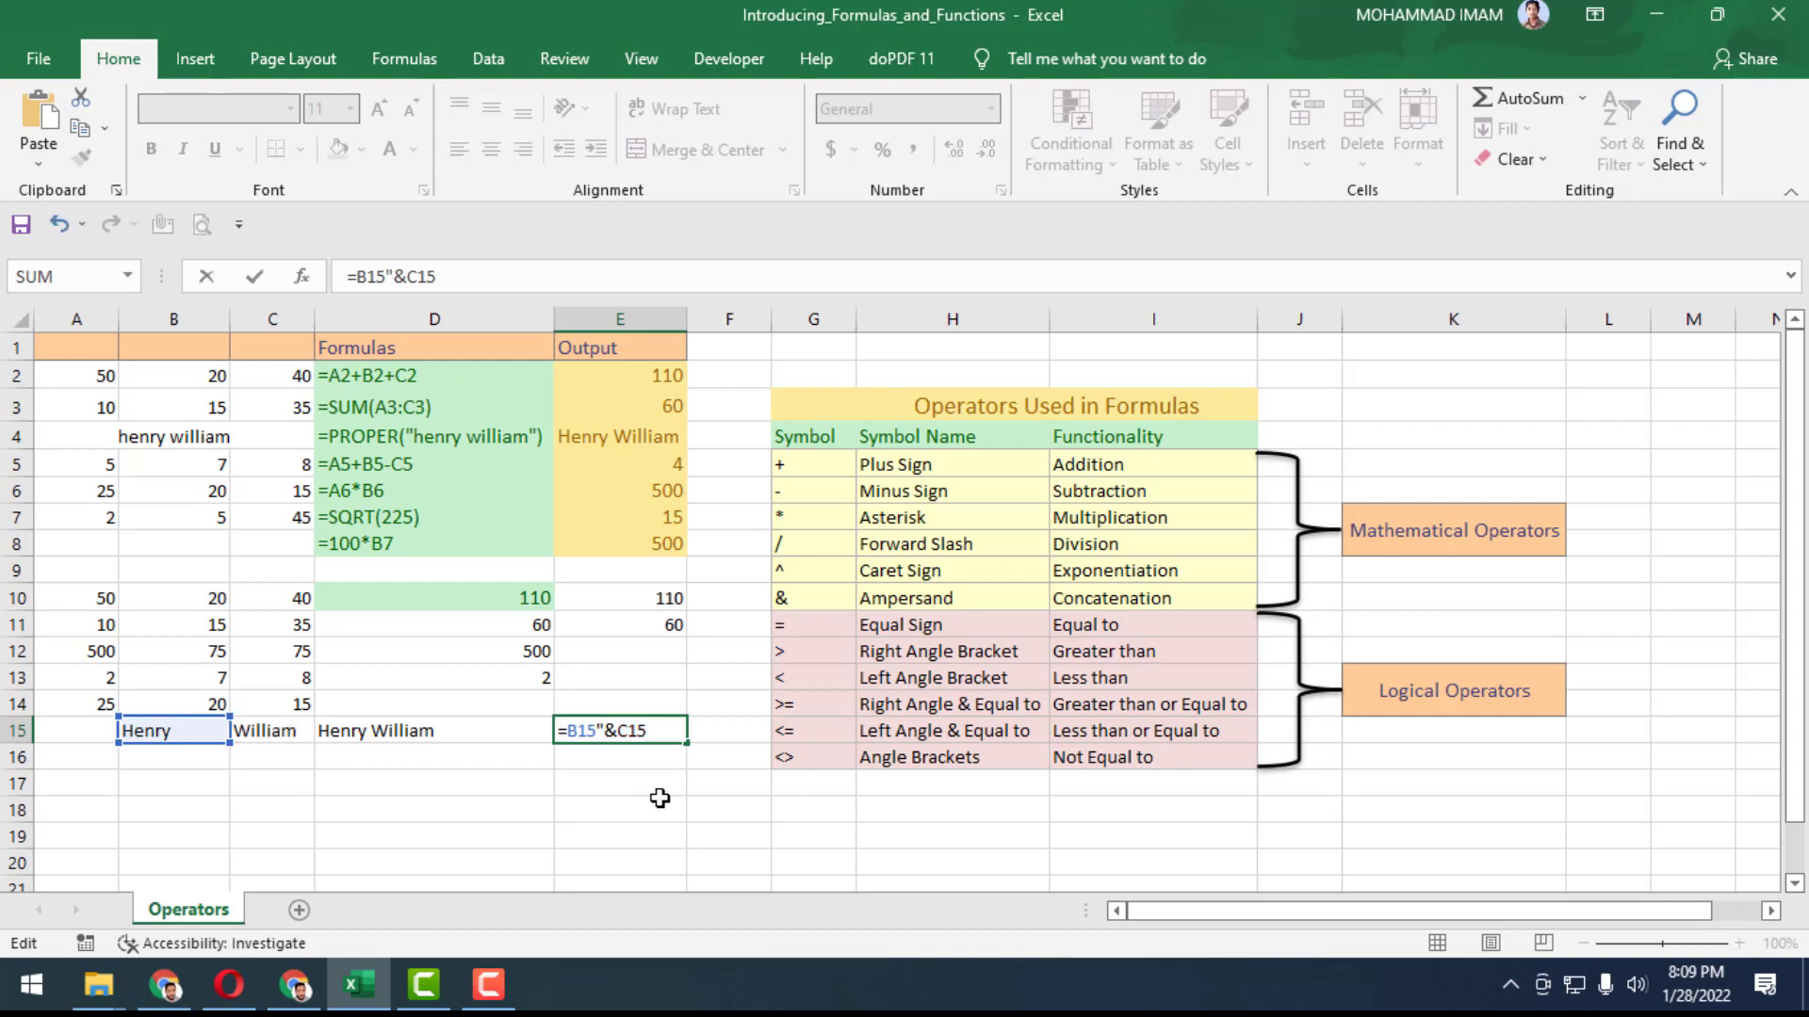
text("")
key(BackSpace)
key(Return)
key(Return)
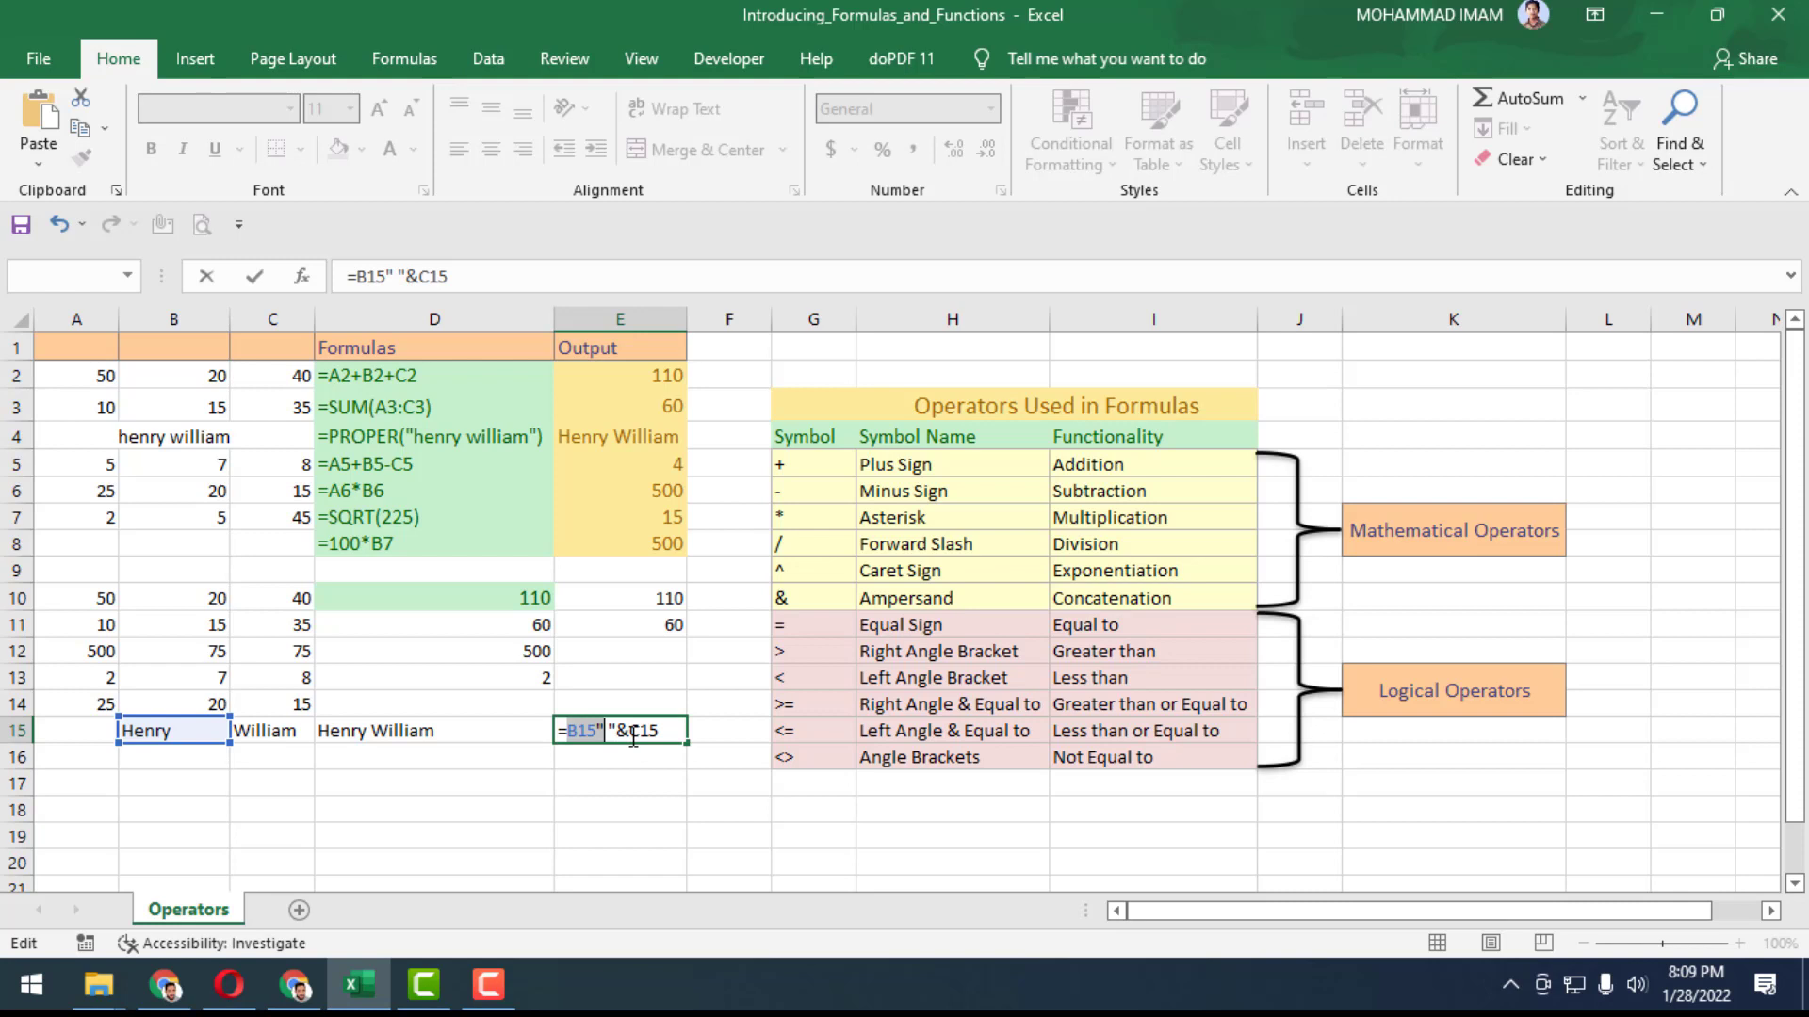
click(617, 731)
key(Left)
key(Left)
key(Left)
text(&)
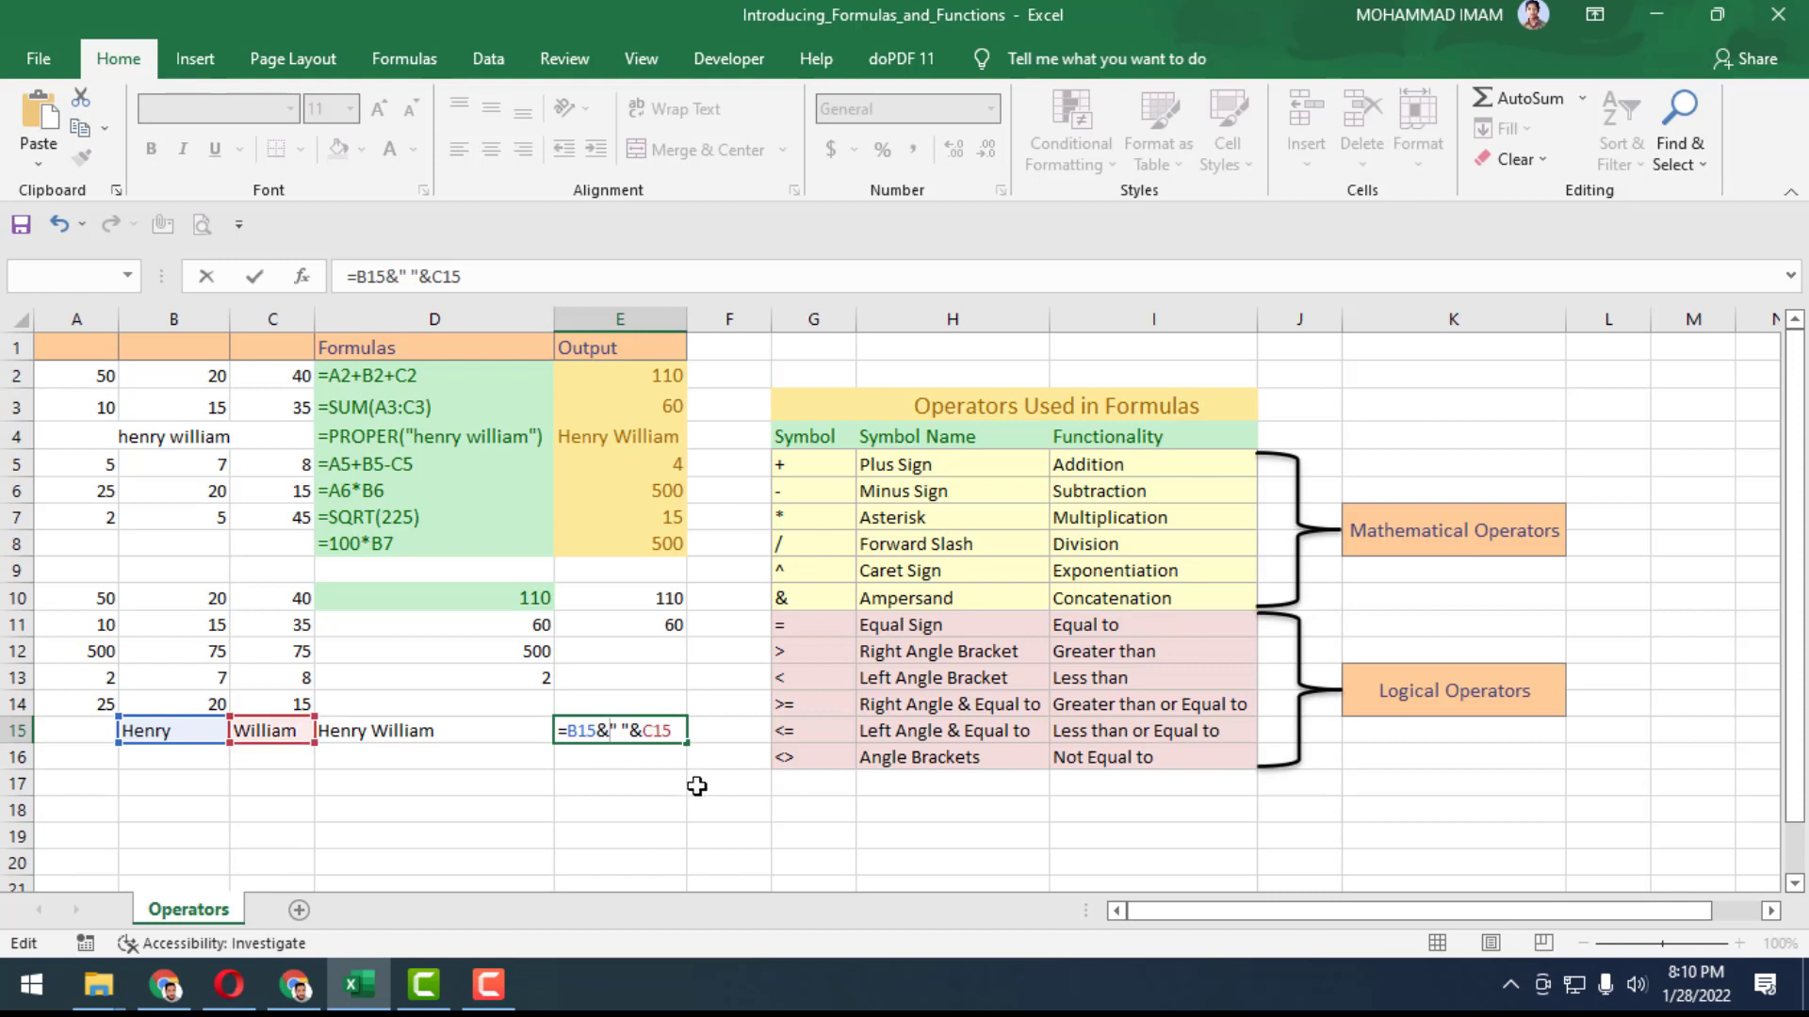
key(Return)
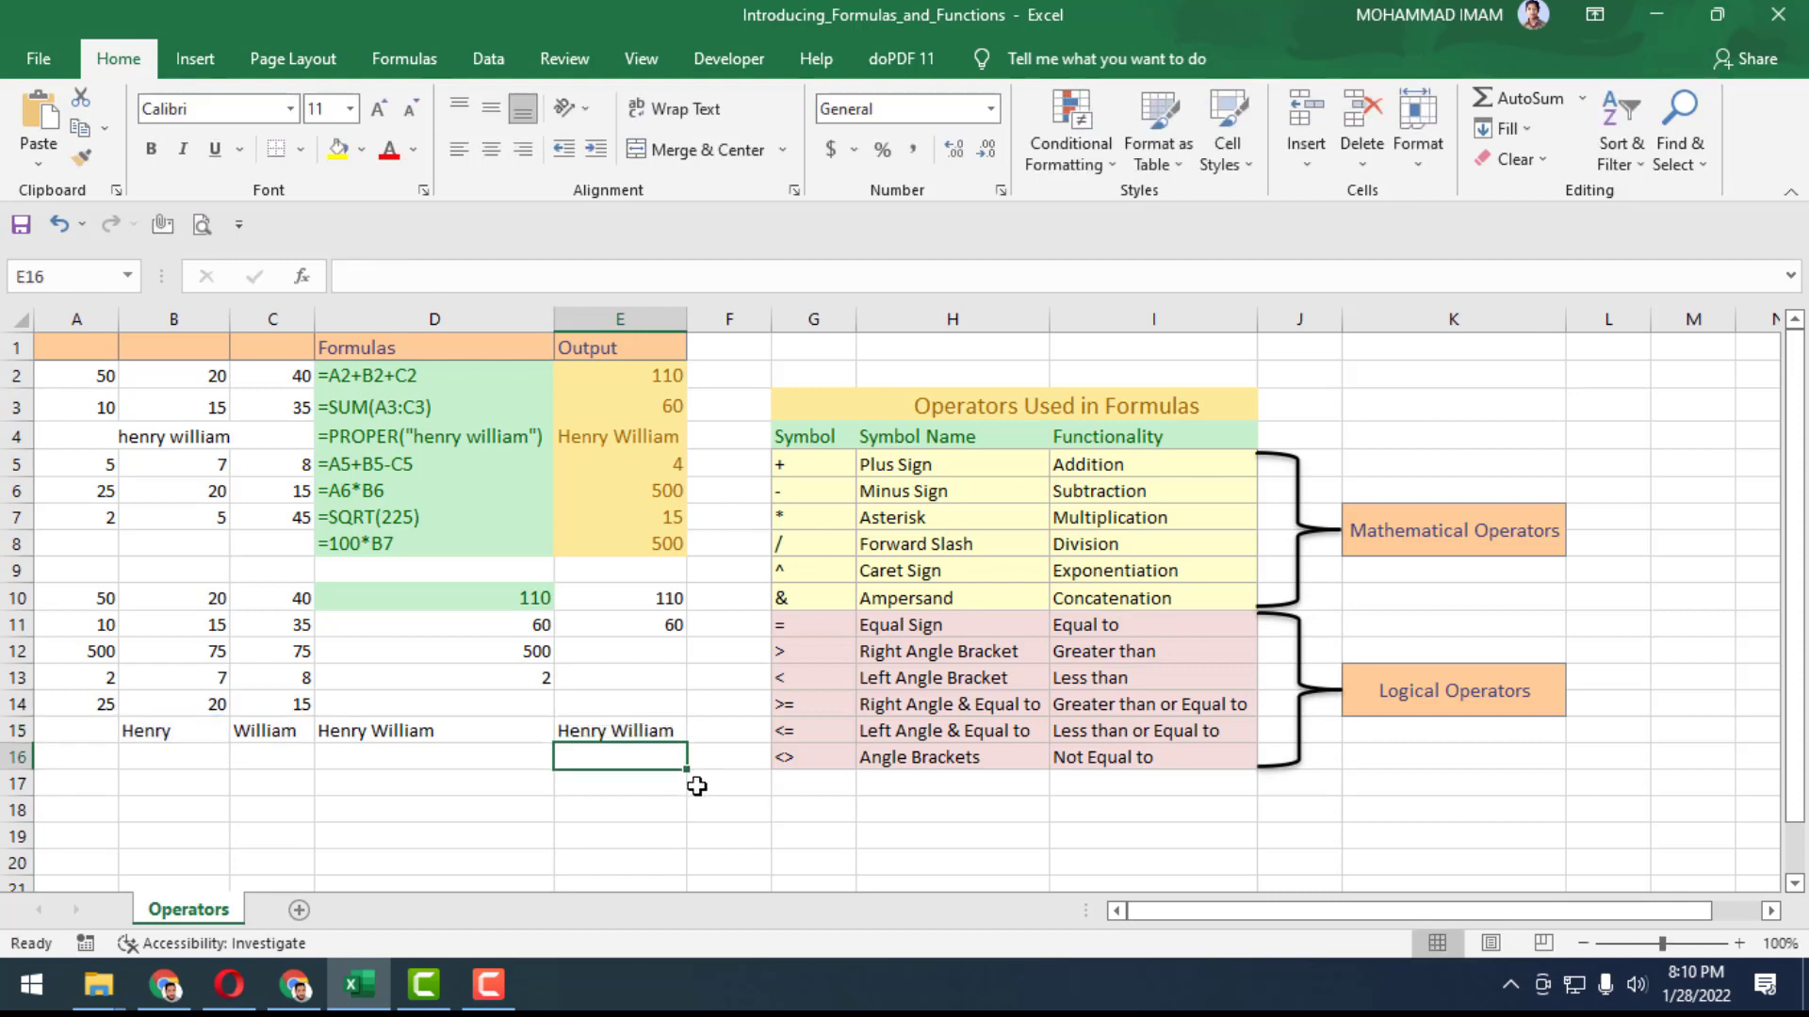
click(640, 724)
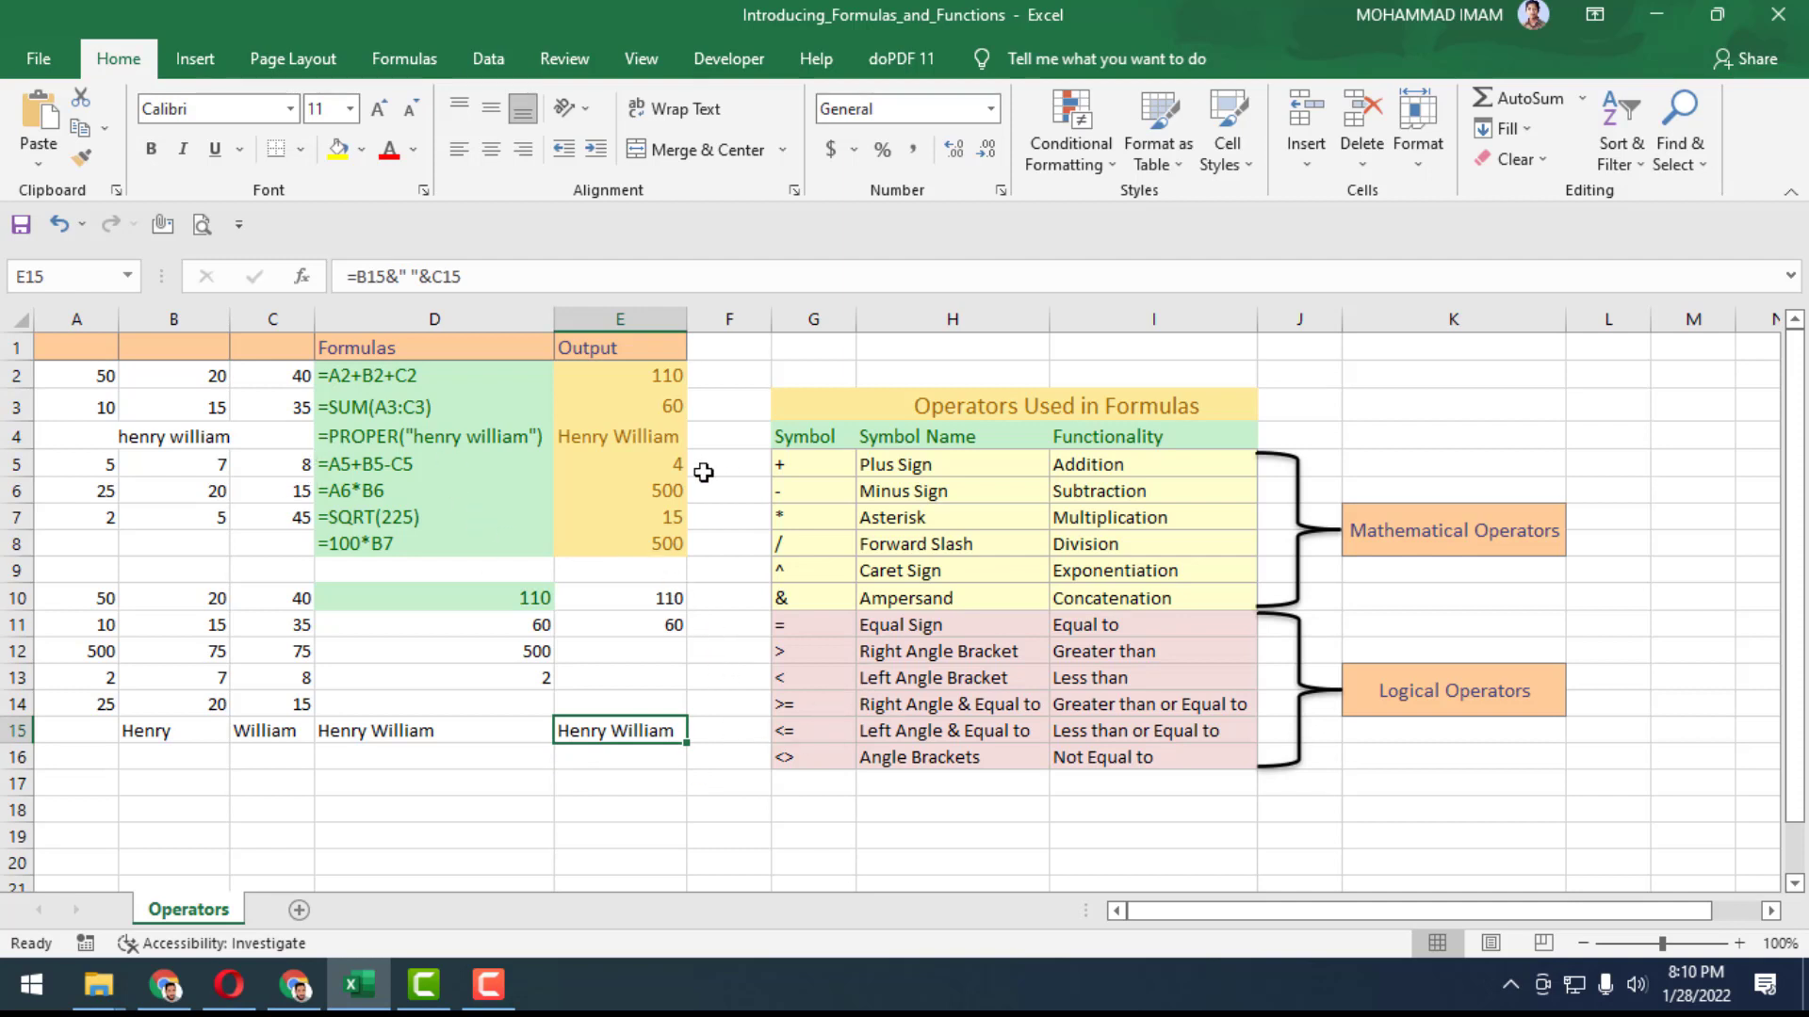
Following the E5 subtraction example, enter =A13+B13-C13 in E13, returning 1
click(673, 461)
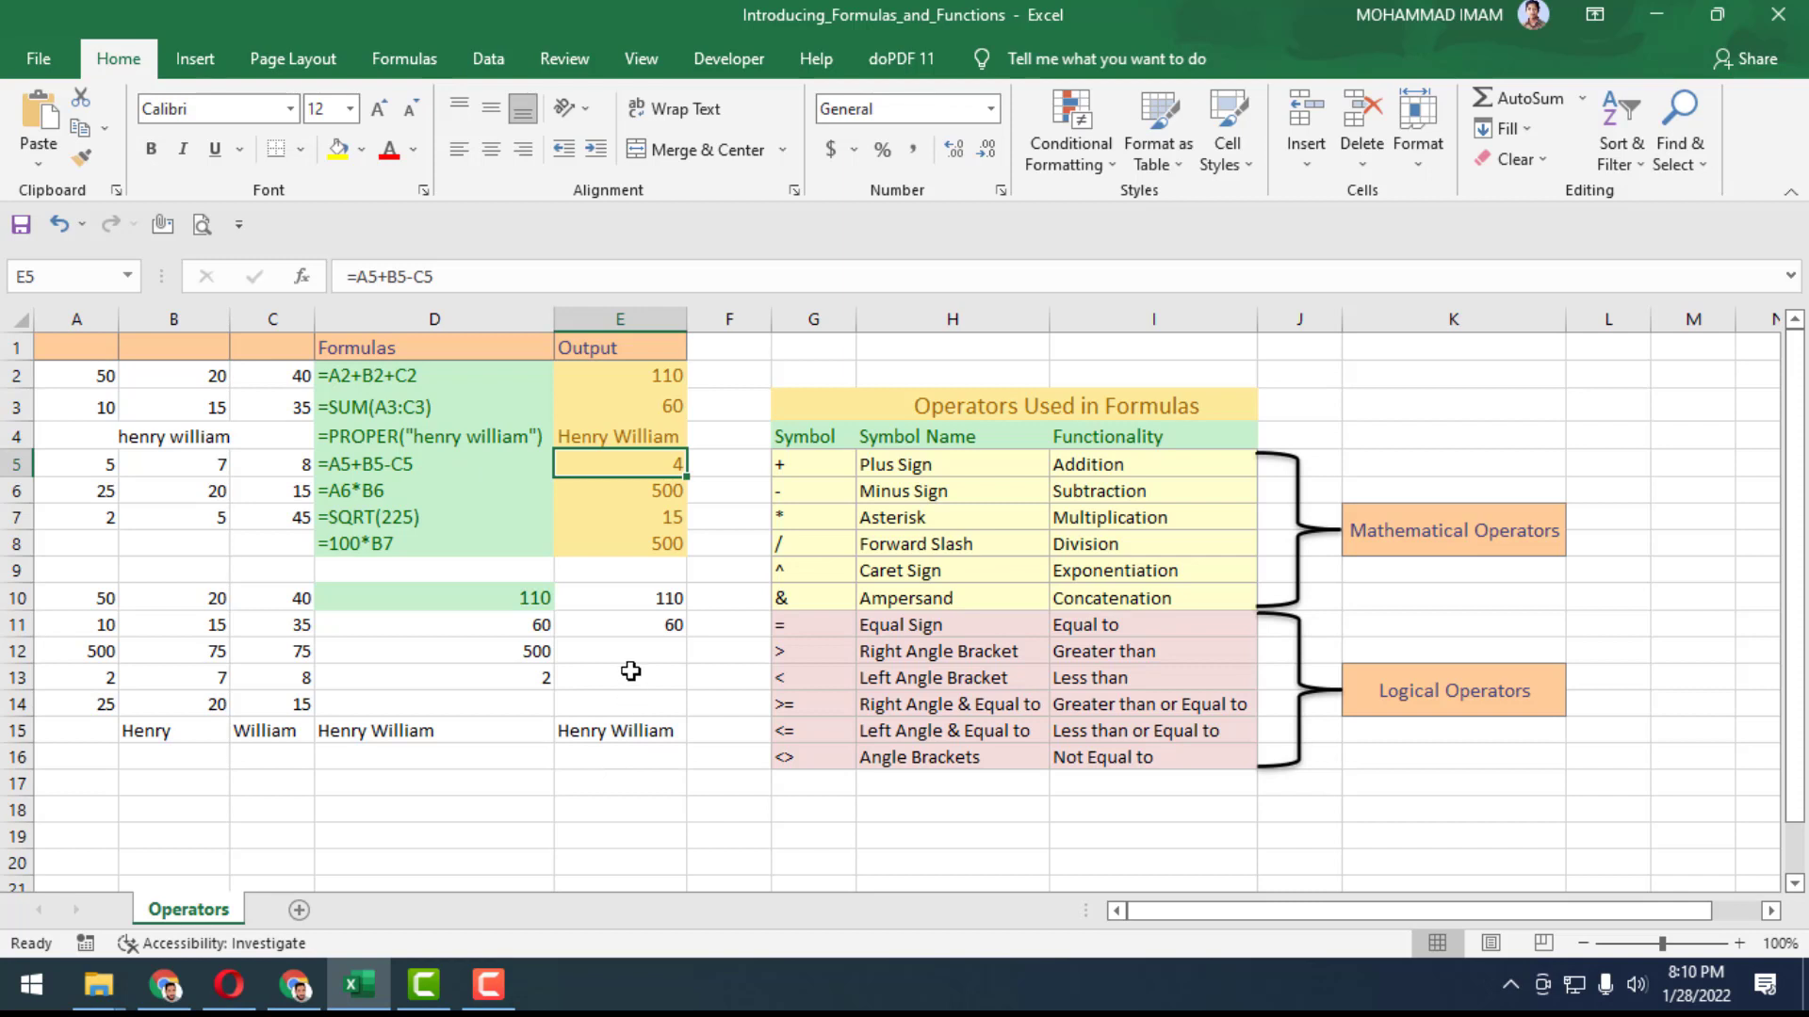
click(104, 679)
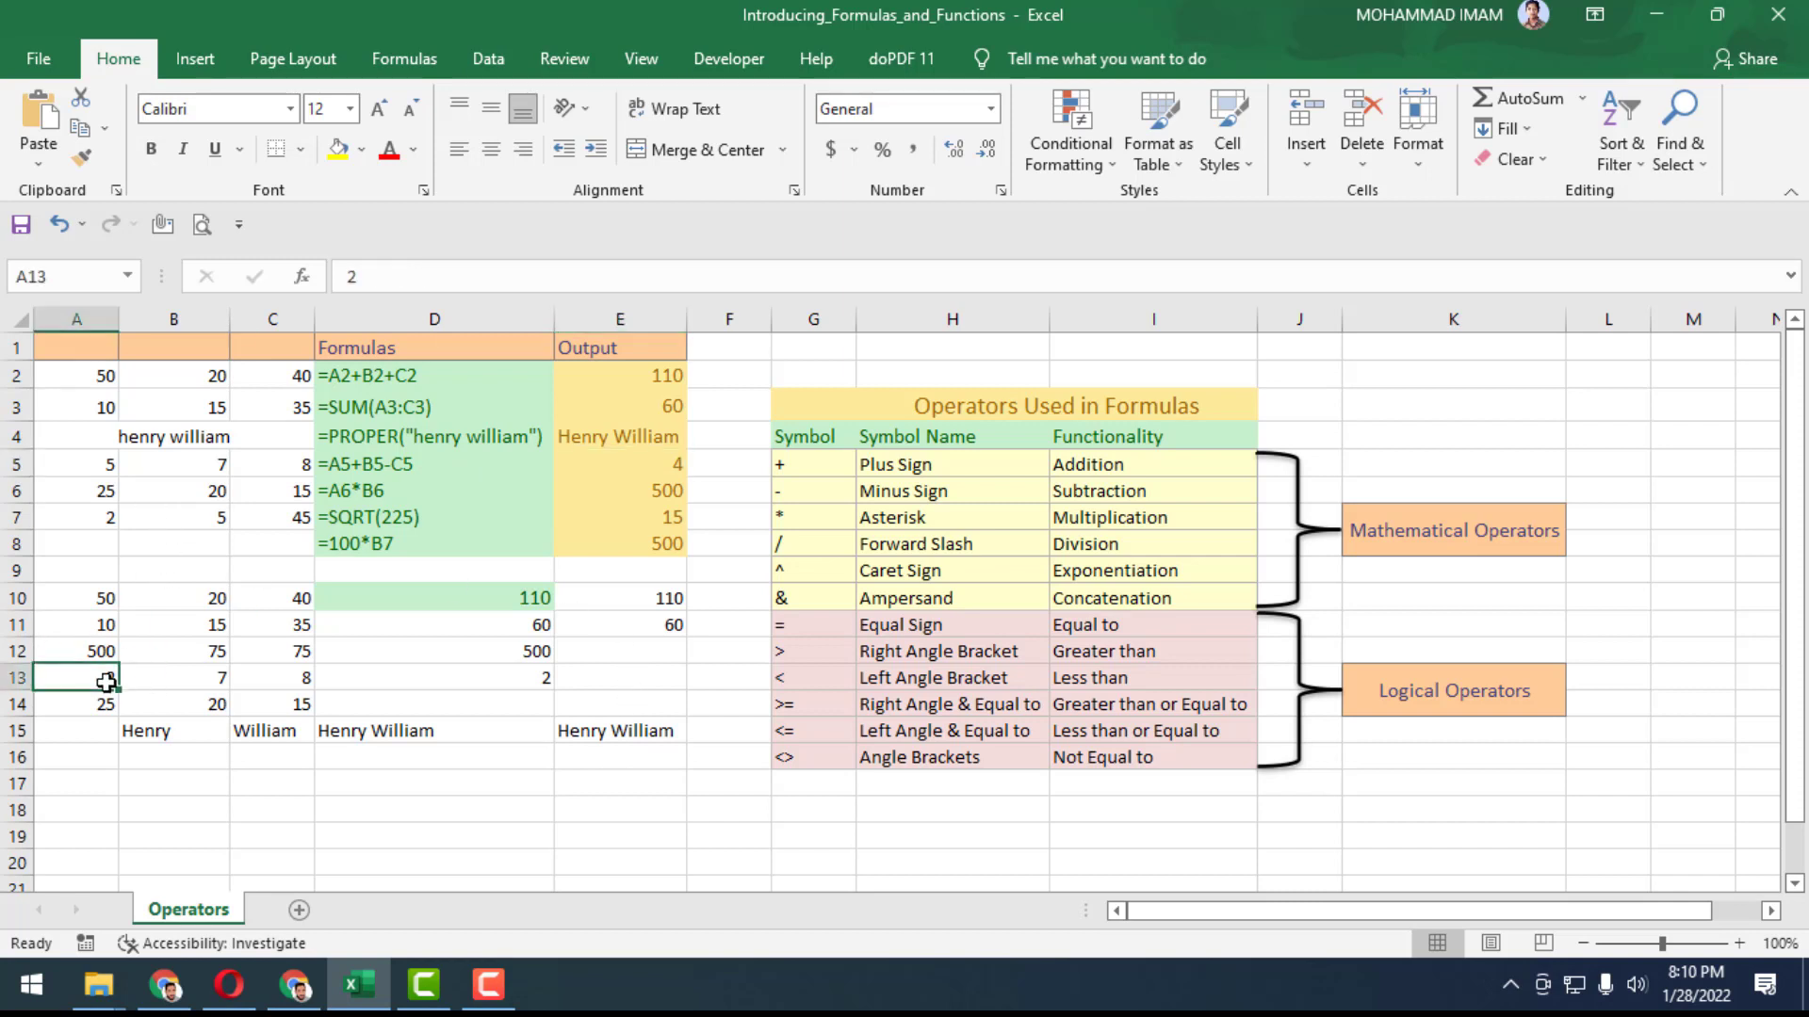
click(19, 677)
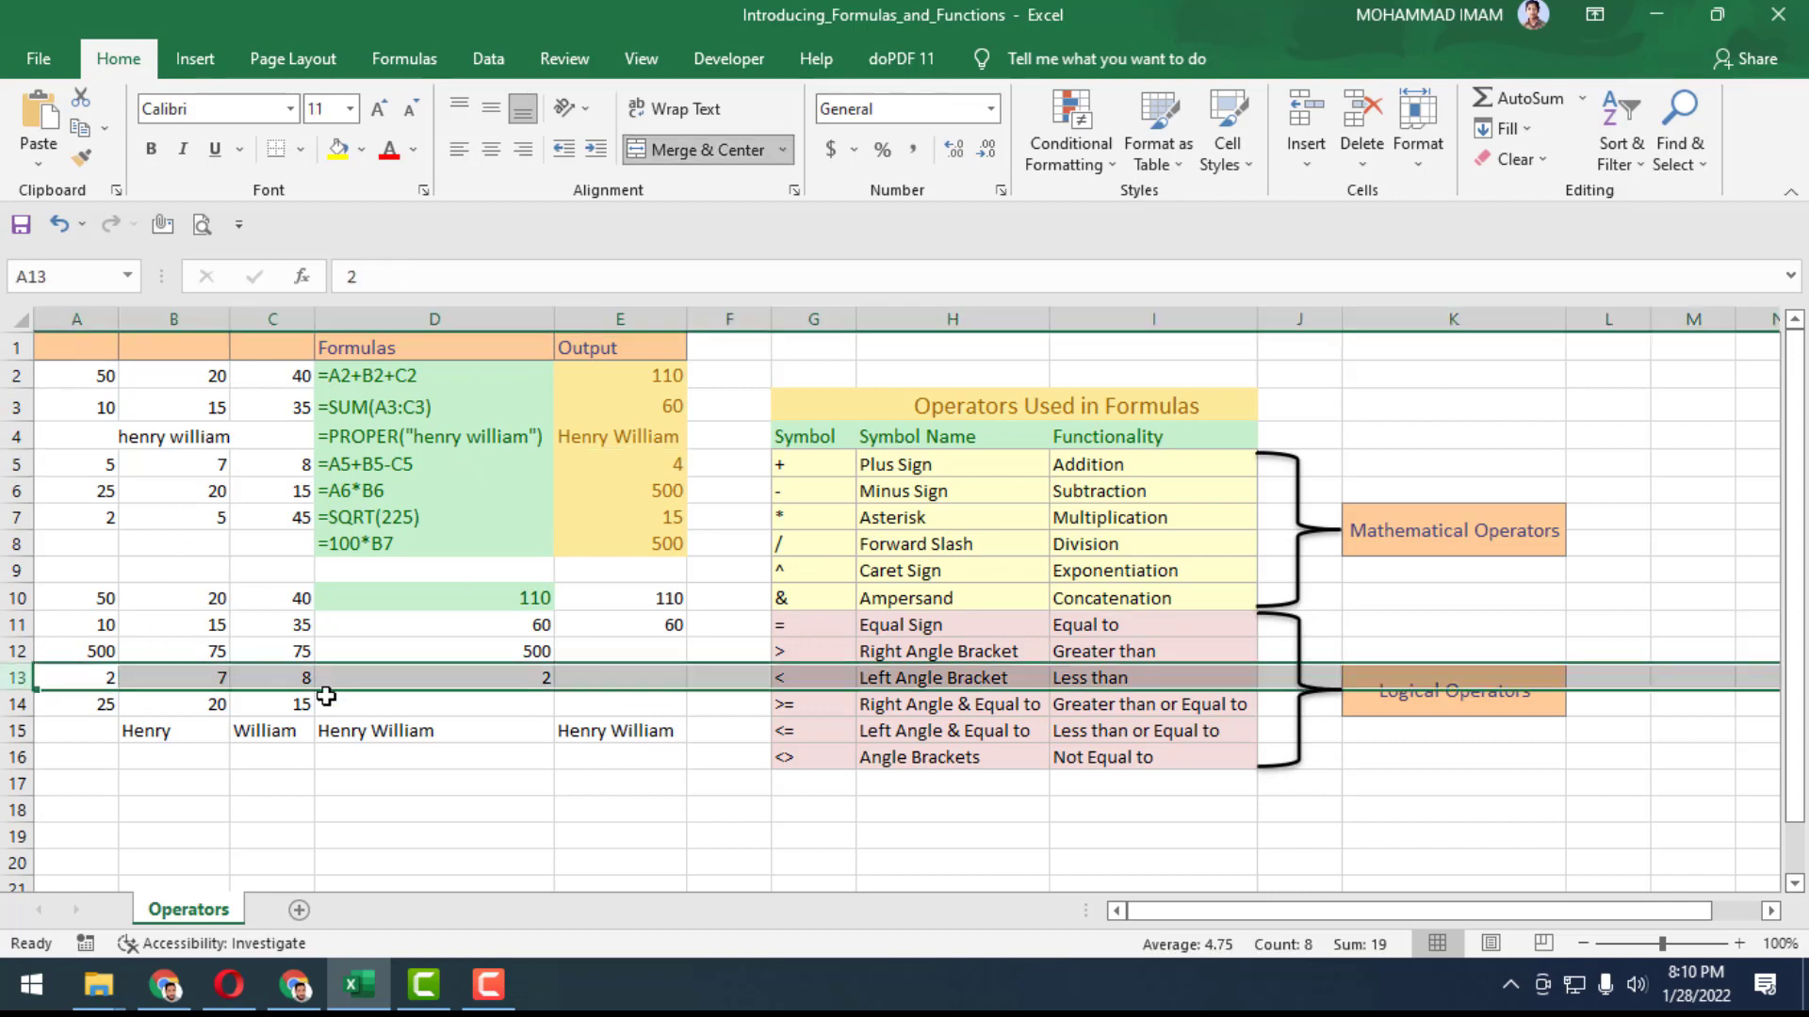
click(624, 678)
text(=)
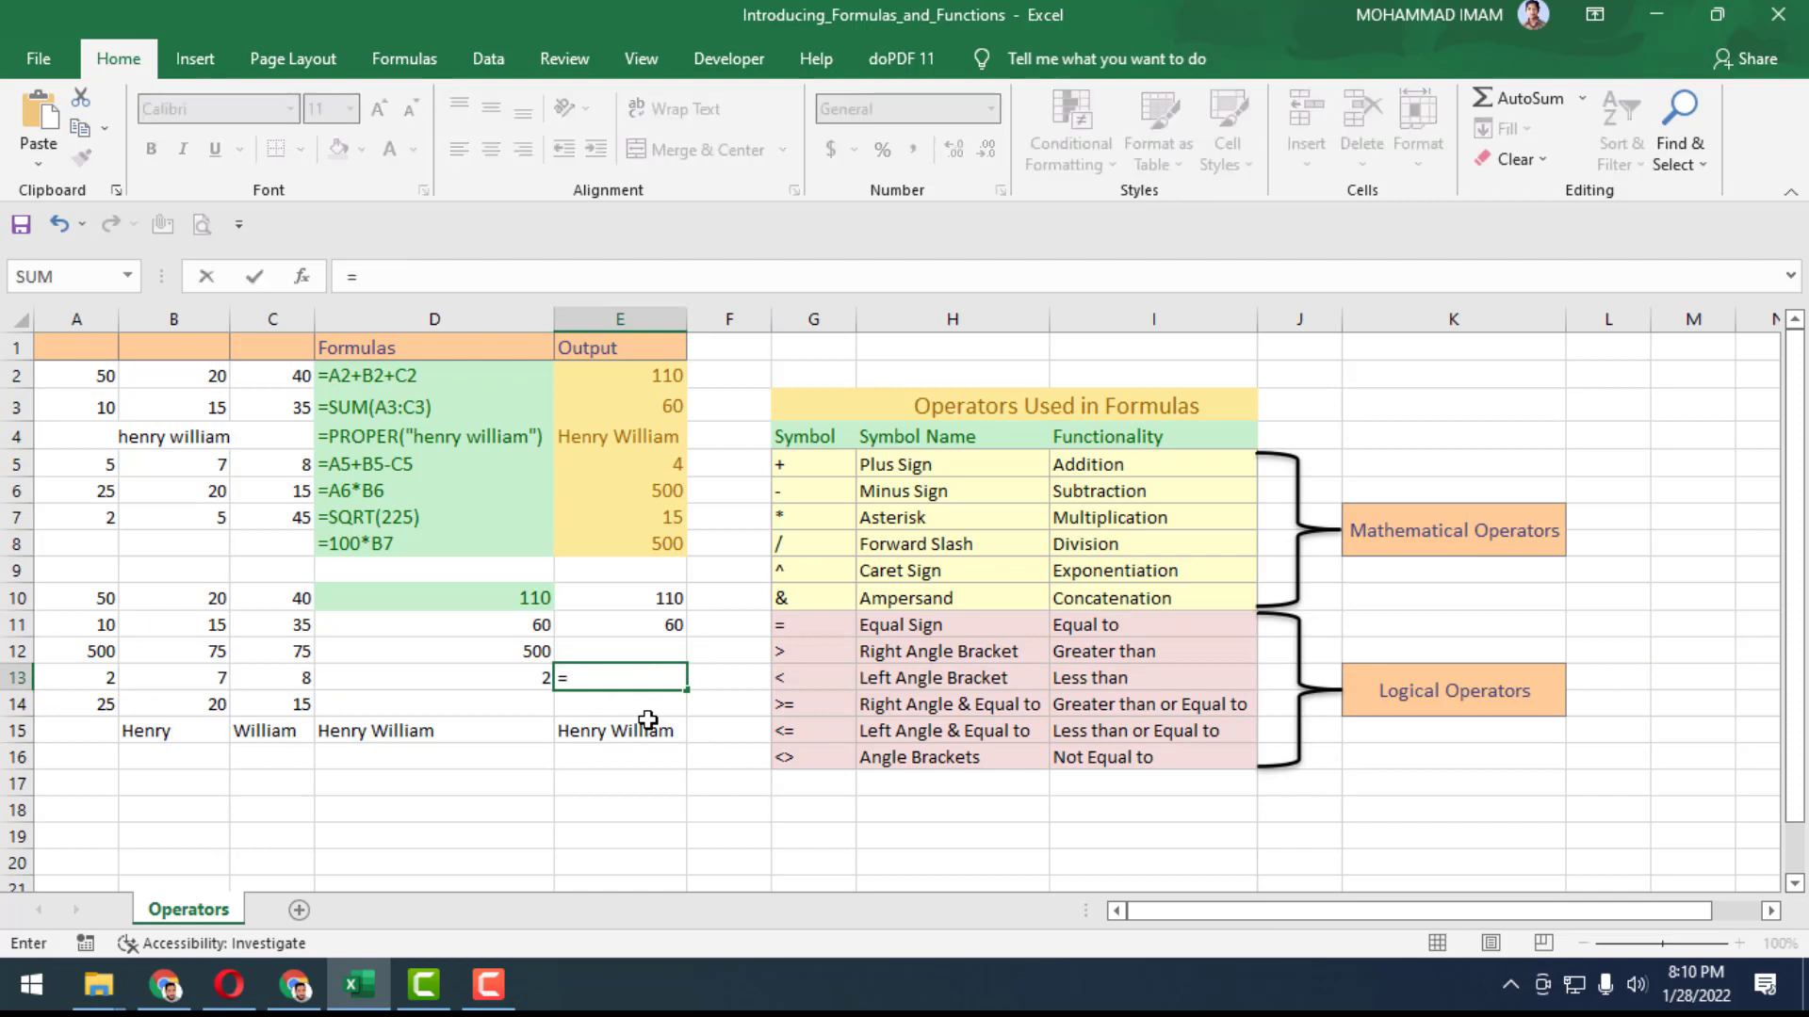
key(Left)
key(Left)
key(Left)
key(Left)
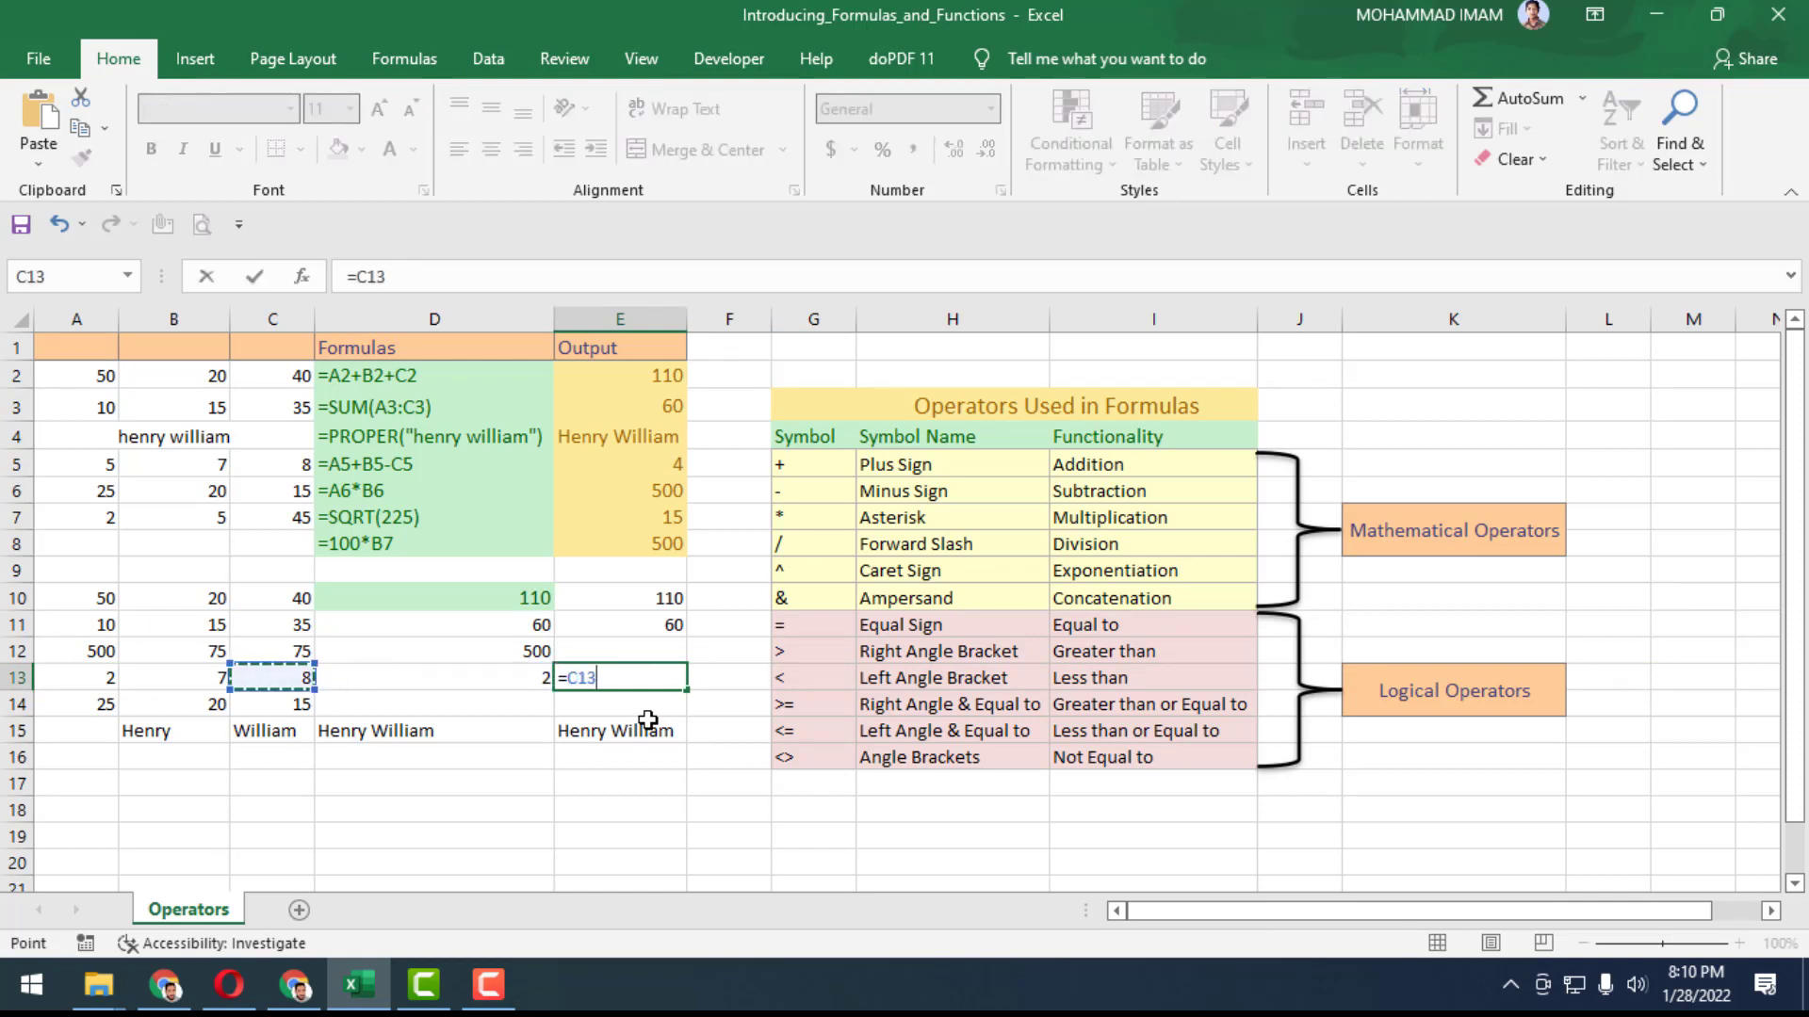
text(+)
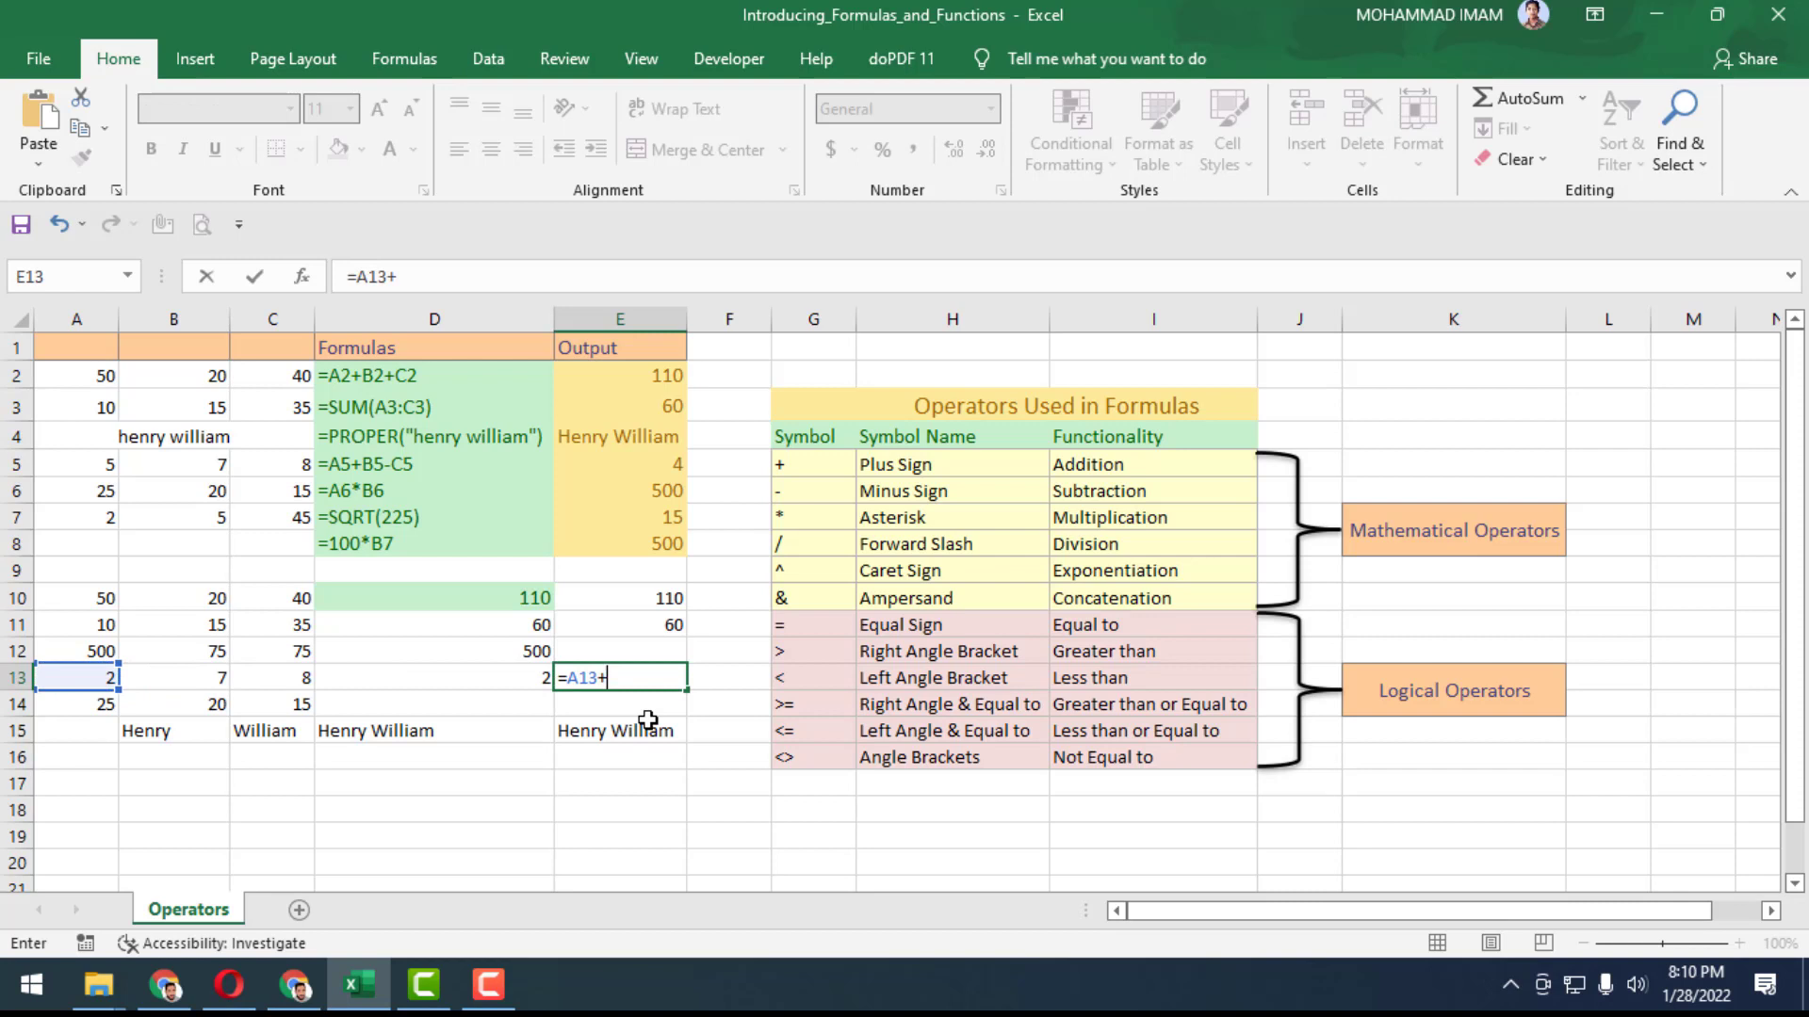
key(Left)
key(Left)
key(Left)
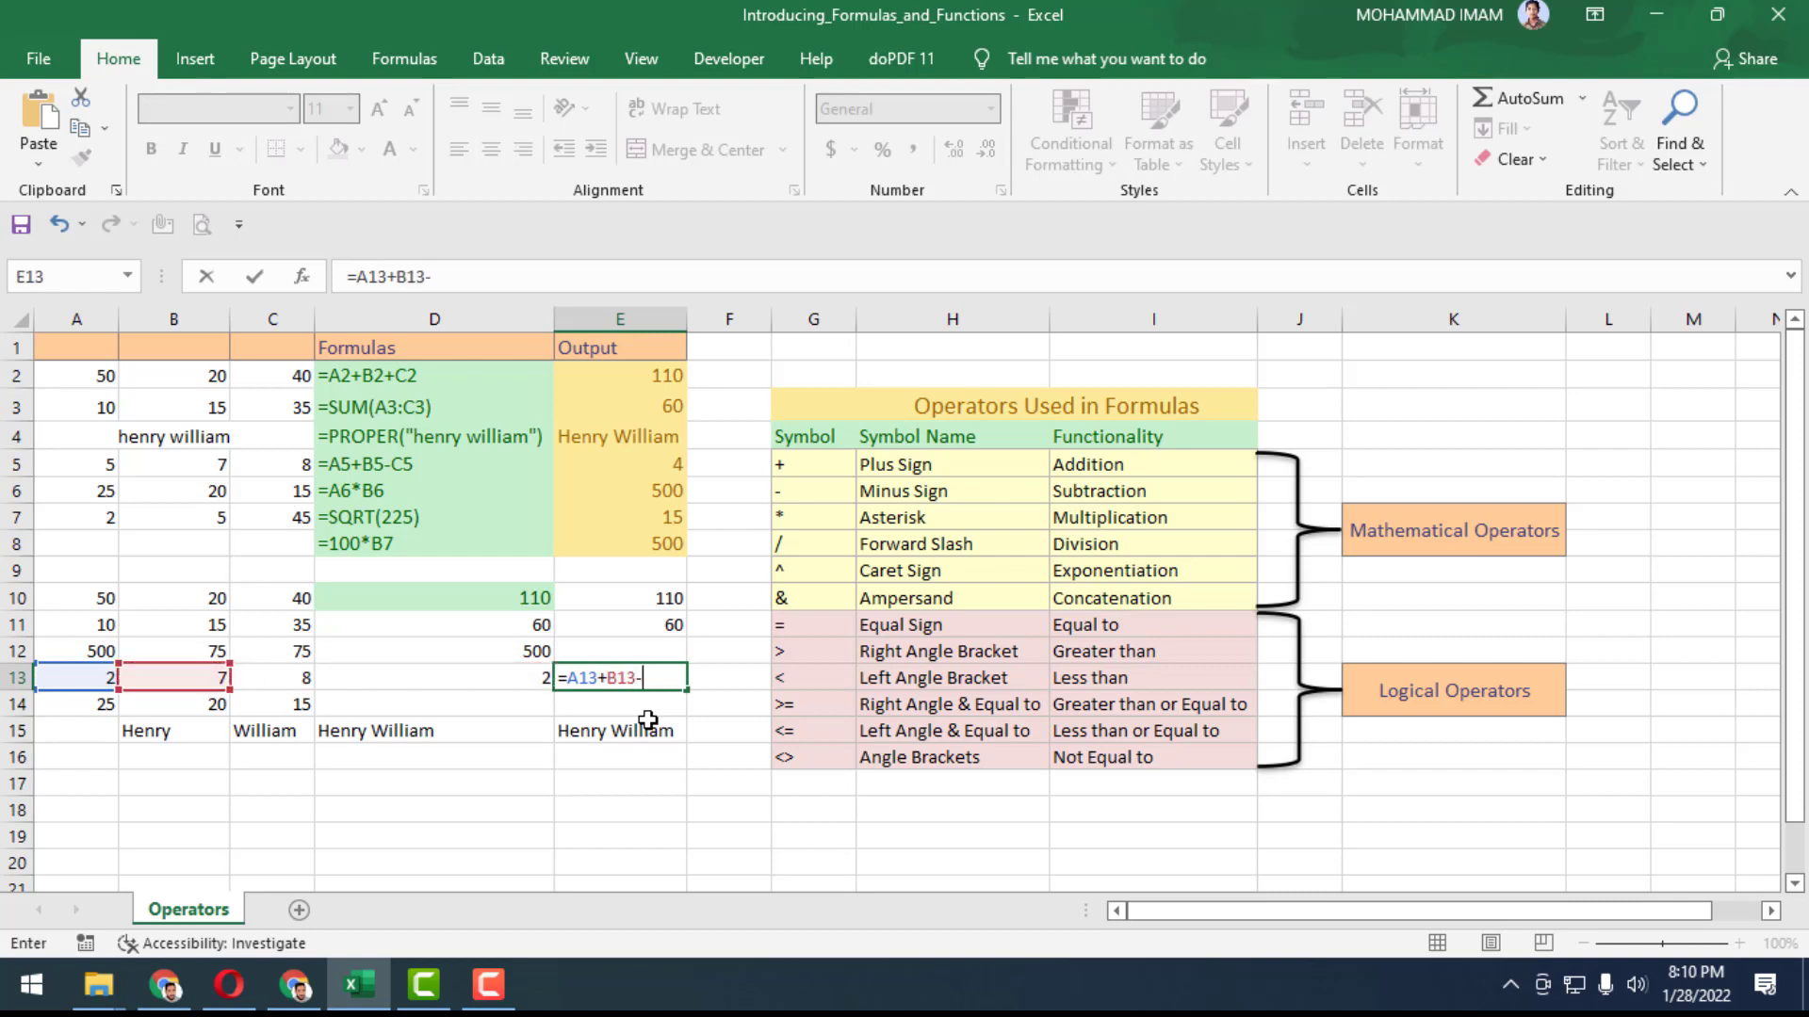
text(-)
key(Left)
key(Left)
key(Return)
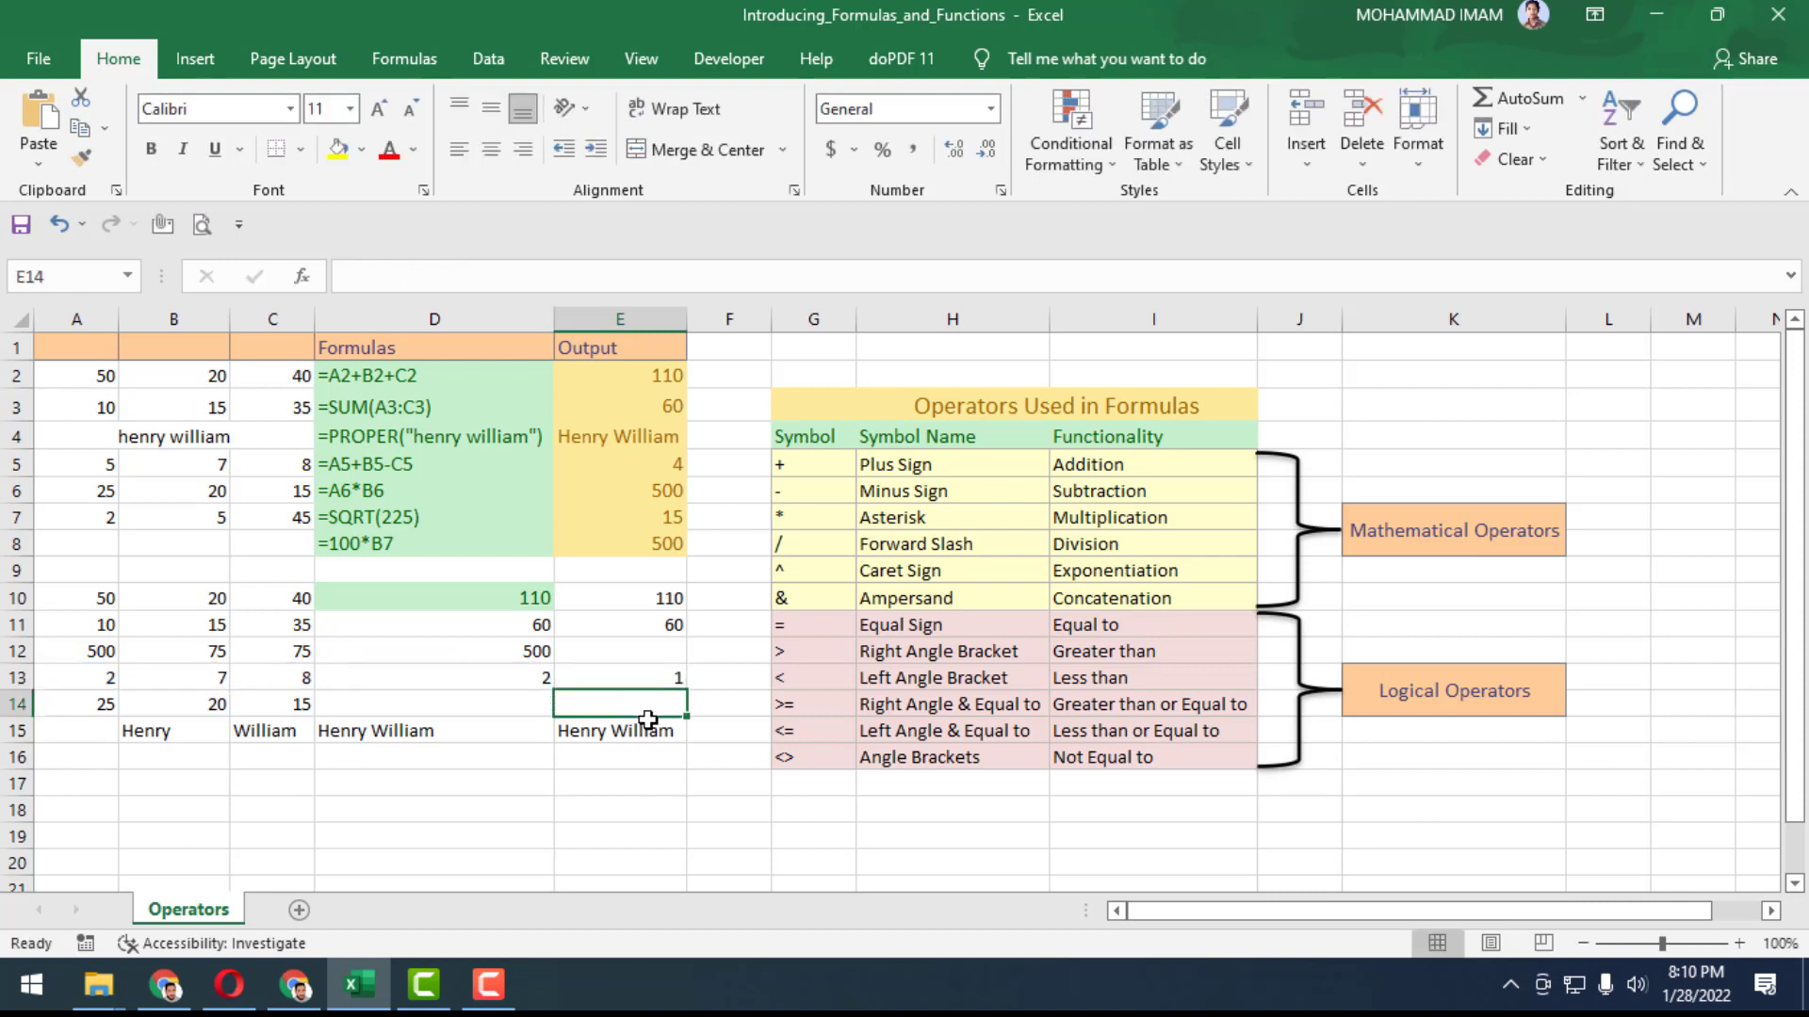
click(636, 671)
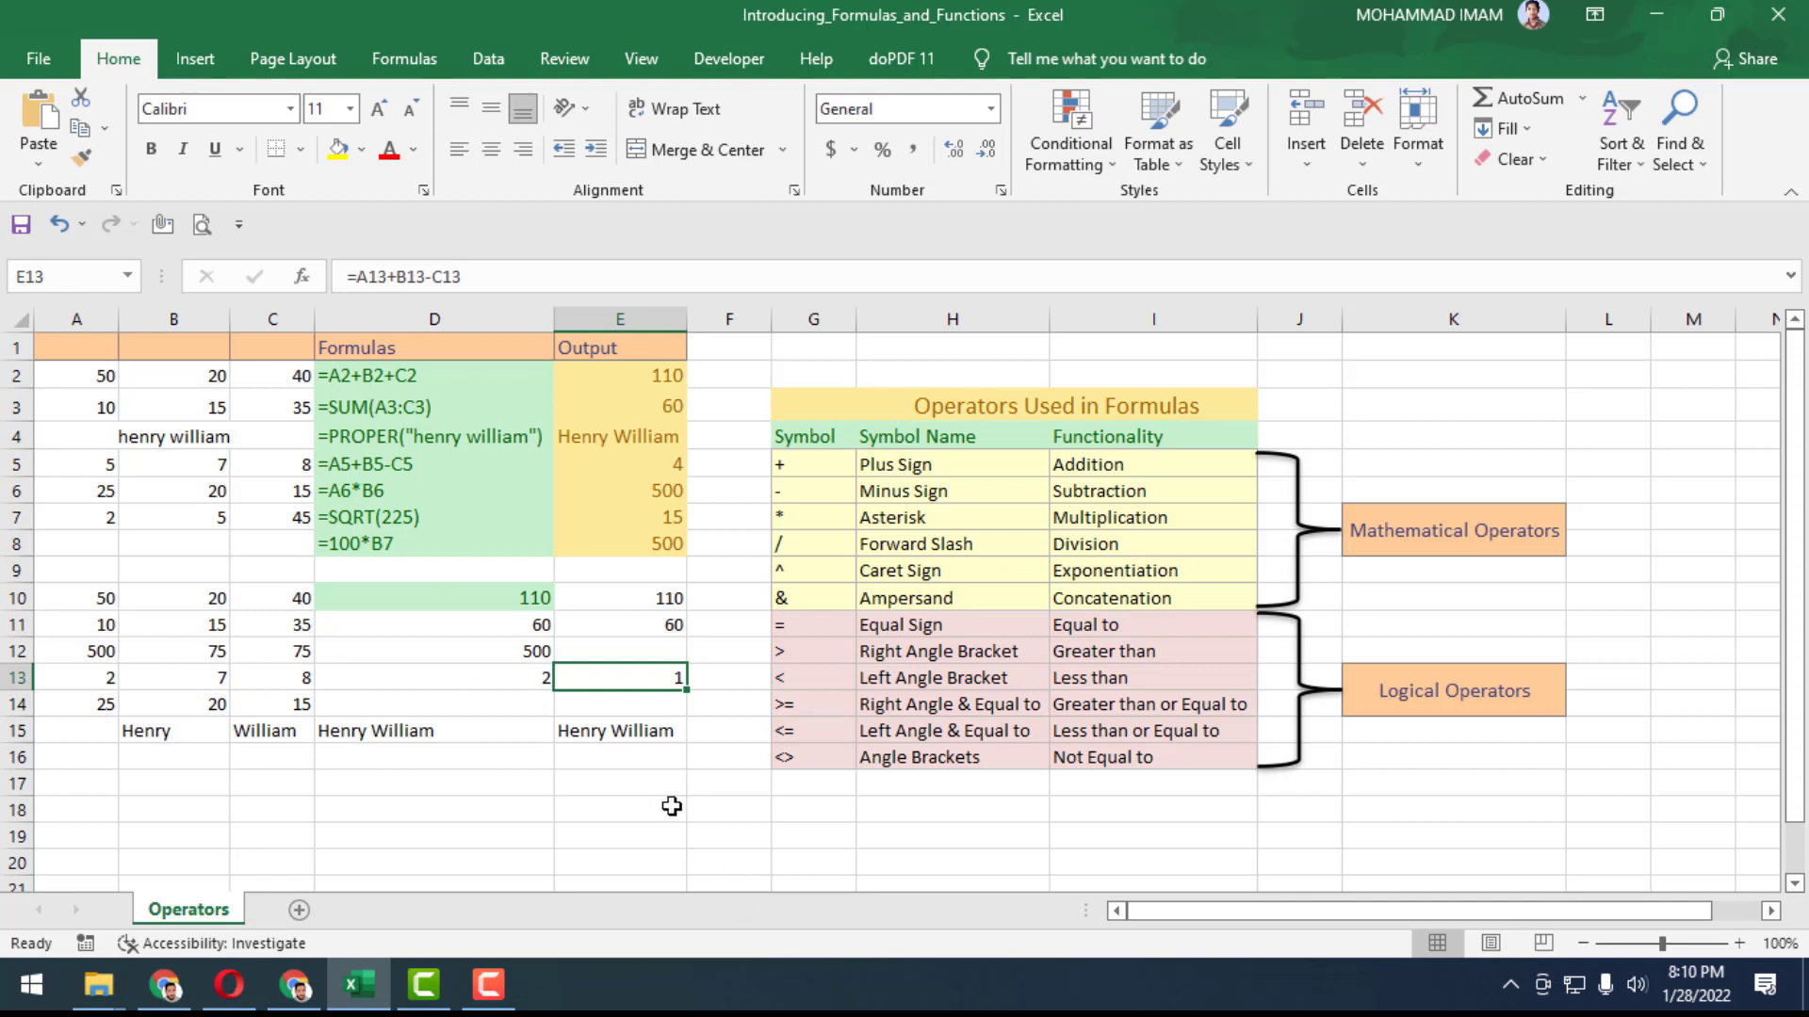
click(676, 494)
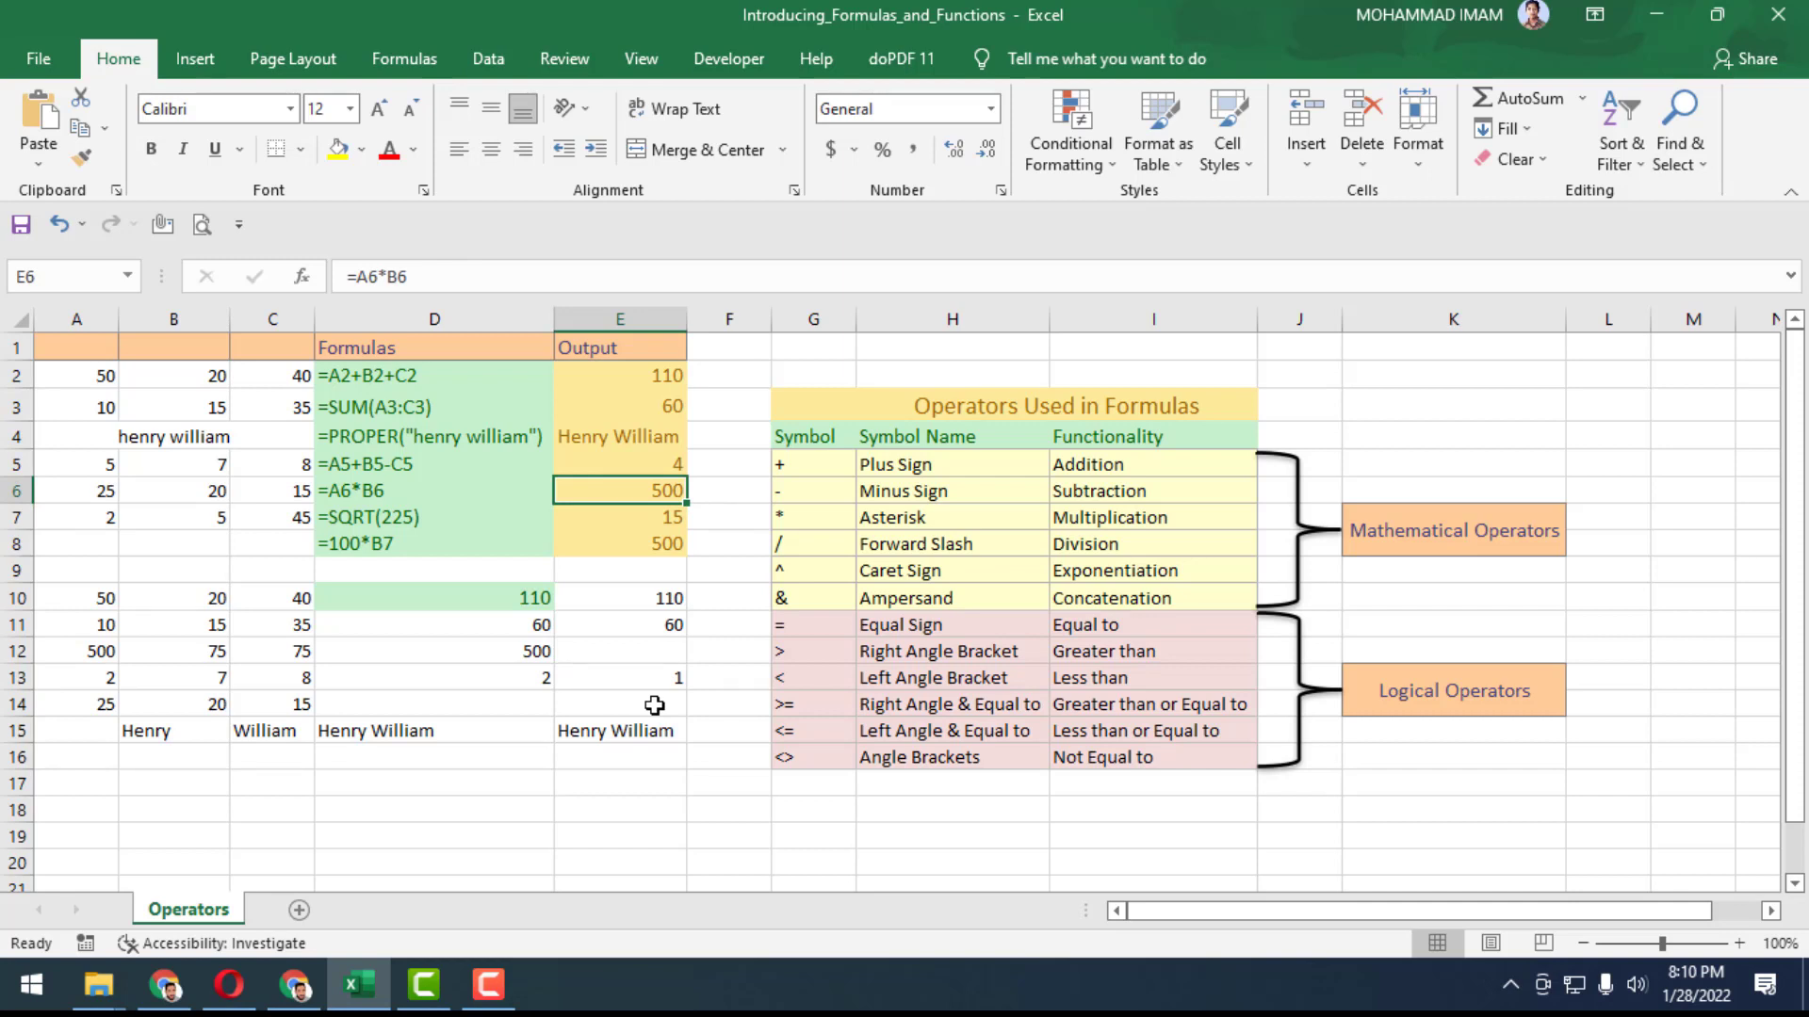
Enter =A14*B14 in E14 by pointing at the cells, giving 500
click(654, 705)
text(=)
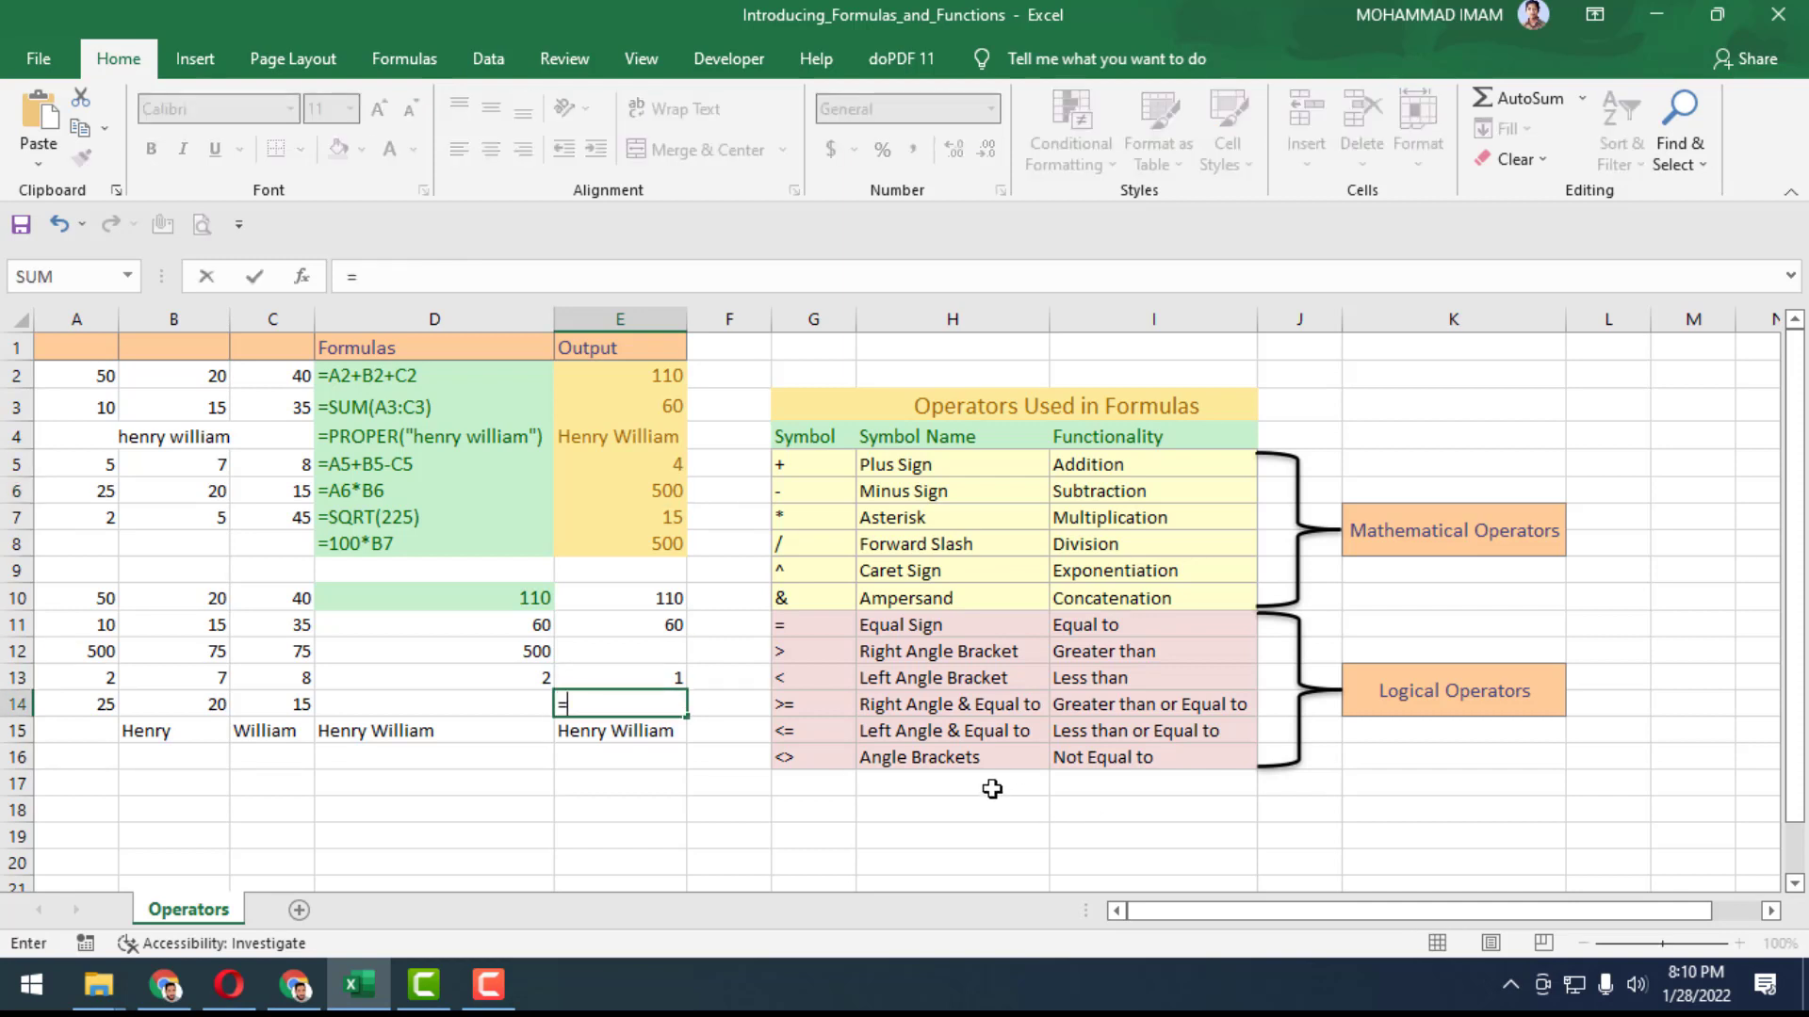
key(Left)
key(Left)
key(Left)
key(Left)
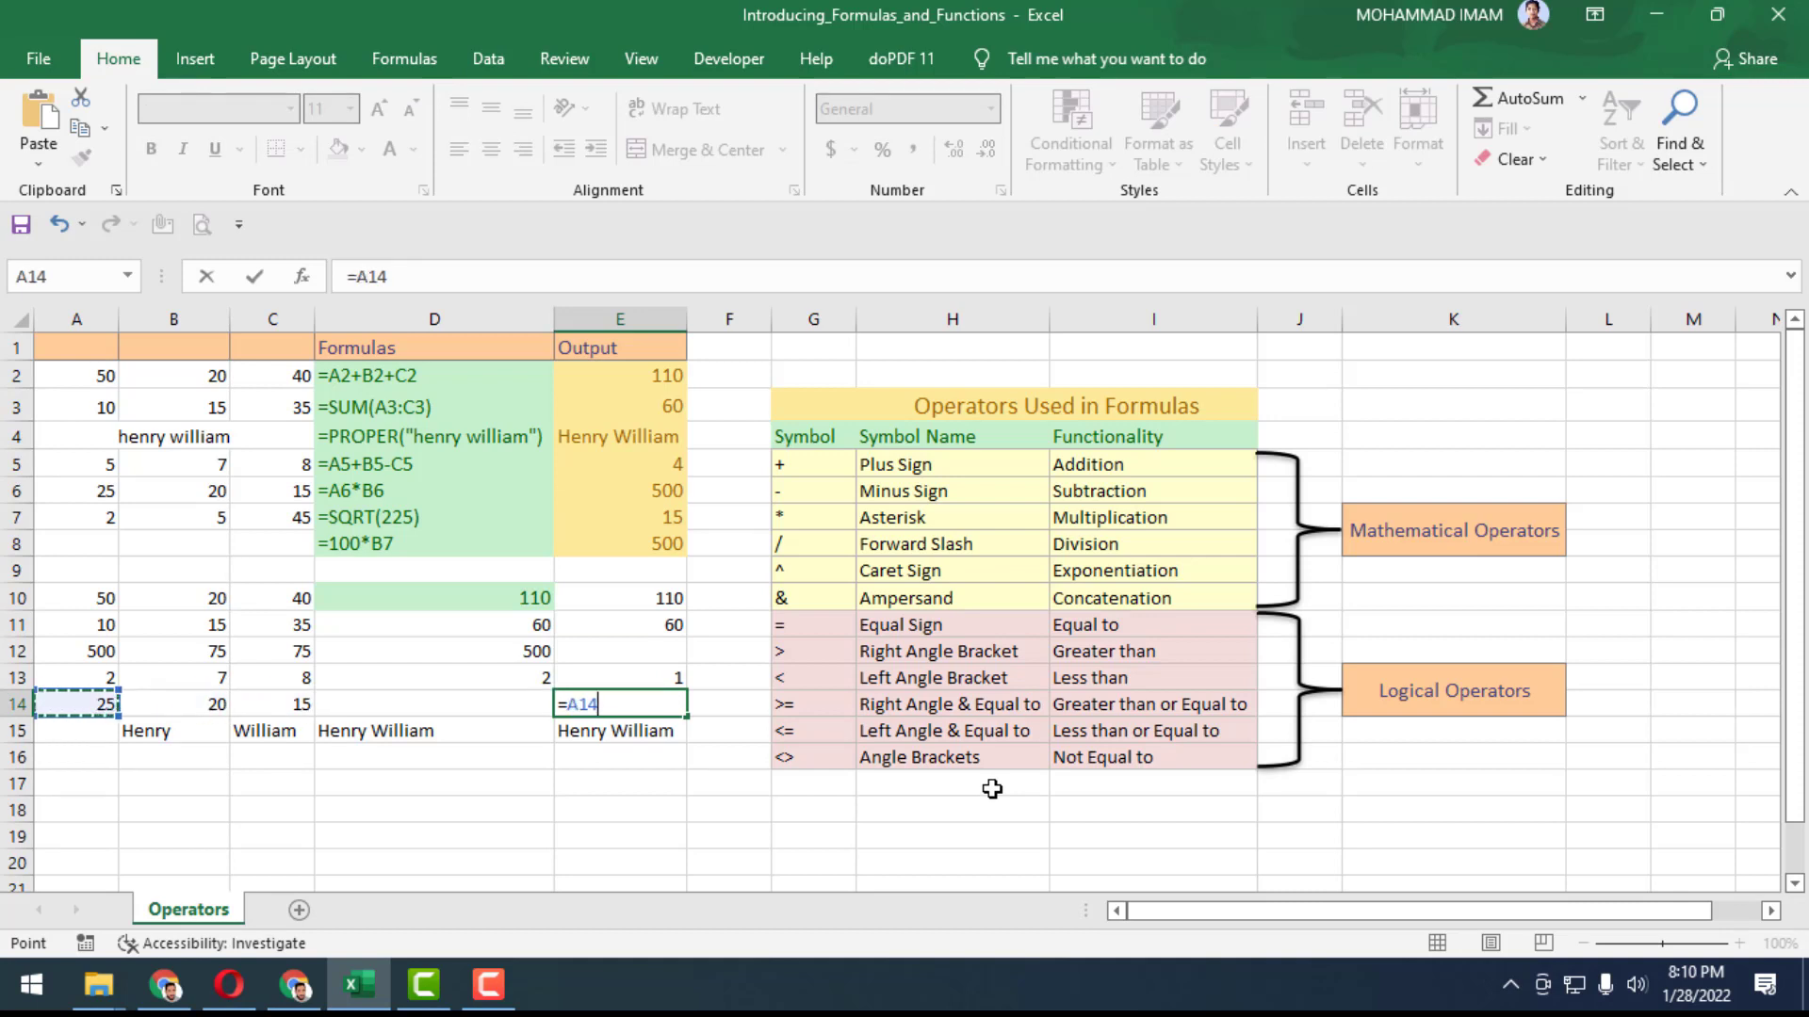
text(*)
key(Left)
key(Left)
key(Left)
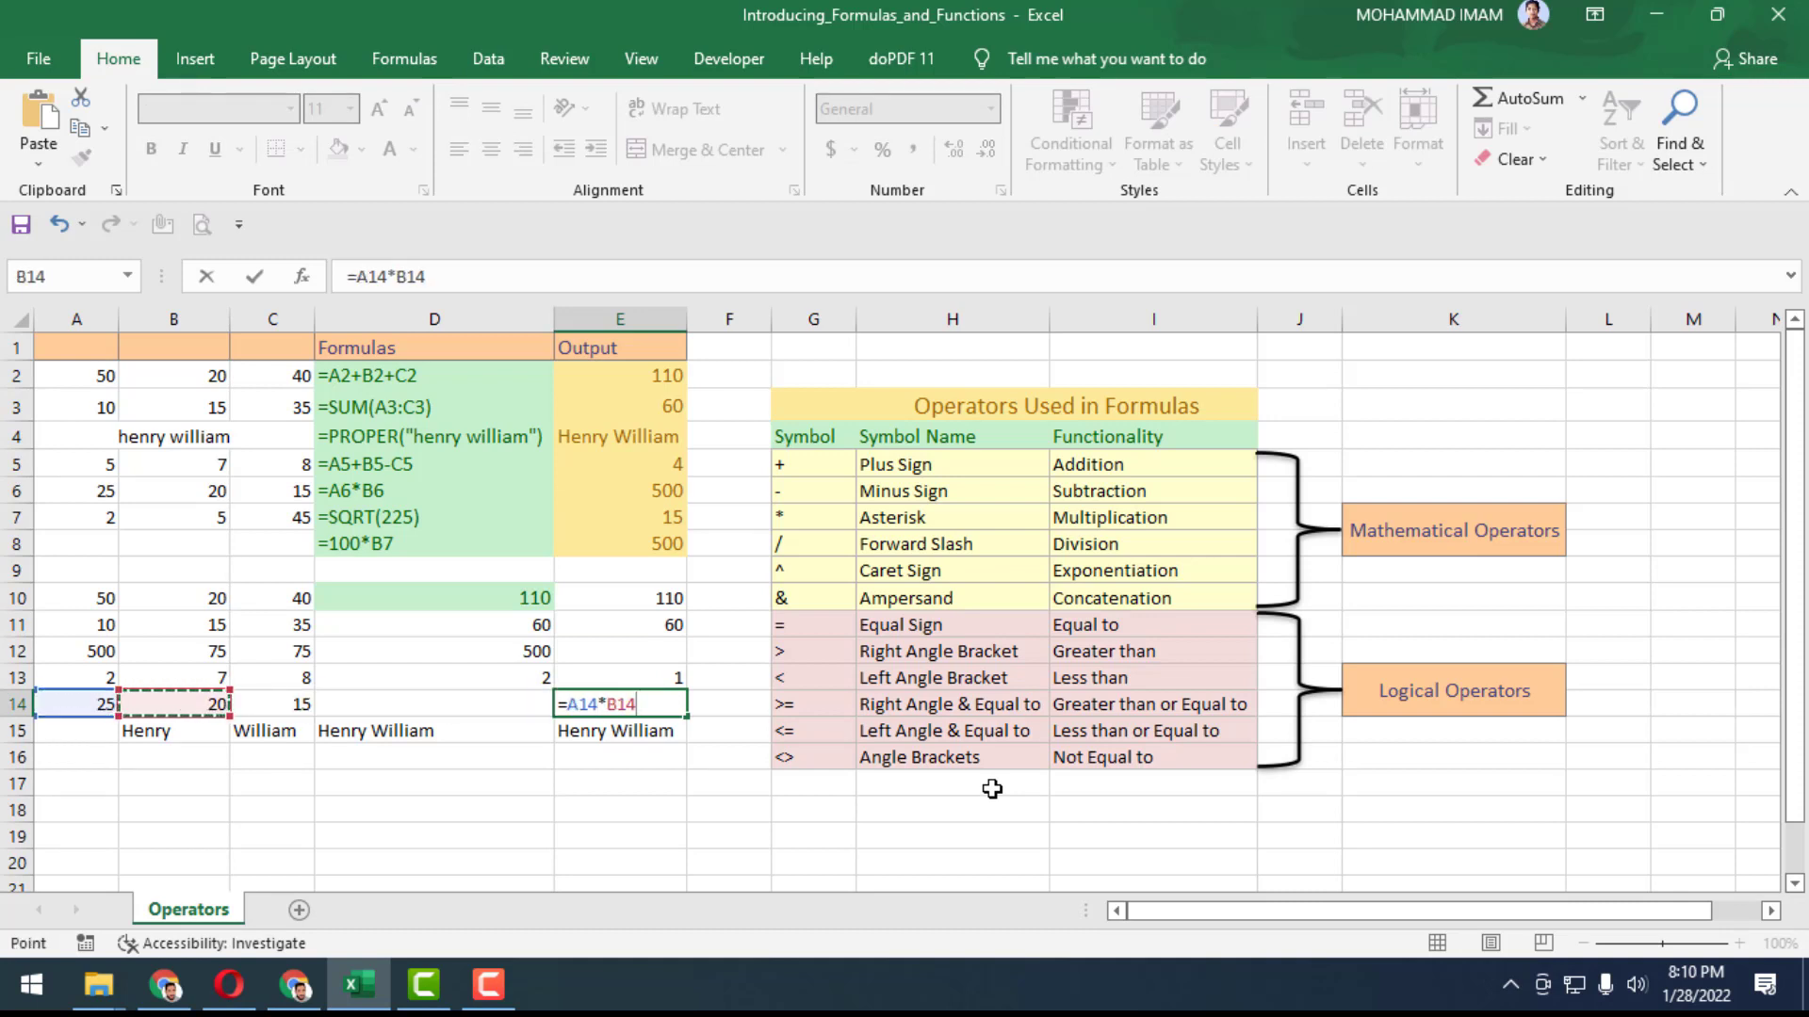
key(Return)
key(Up)
key(Up)
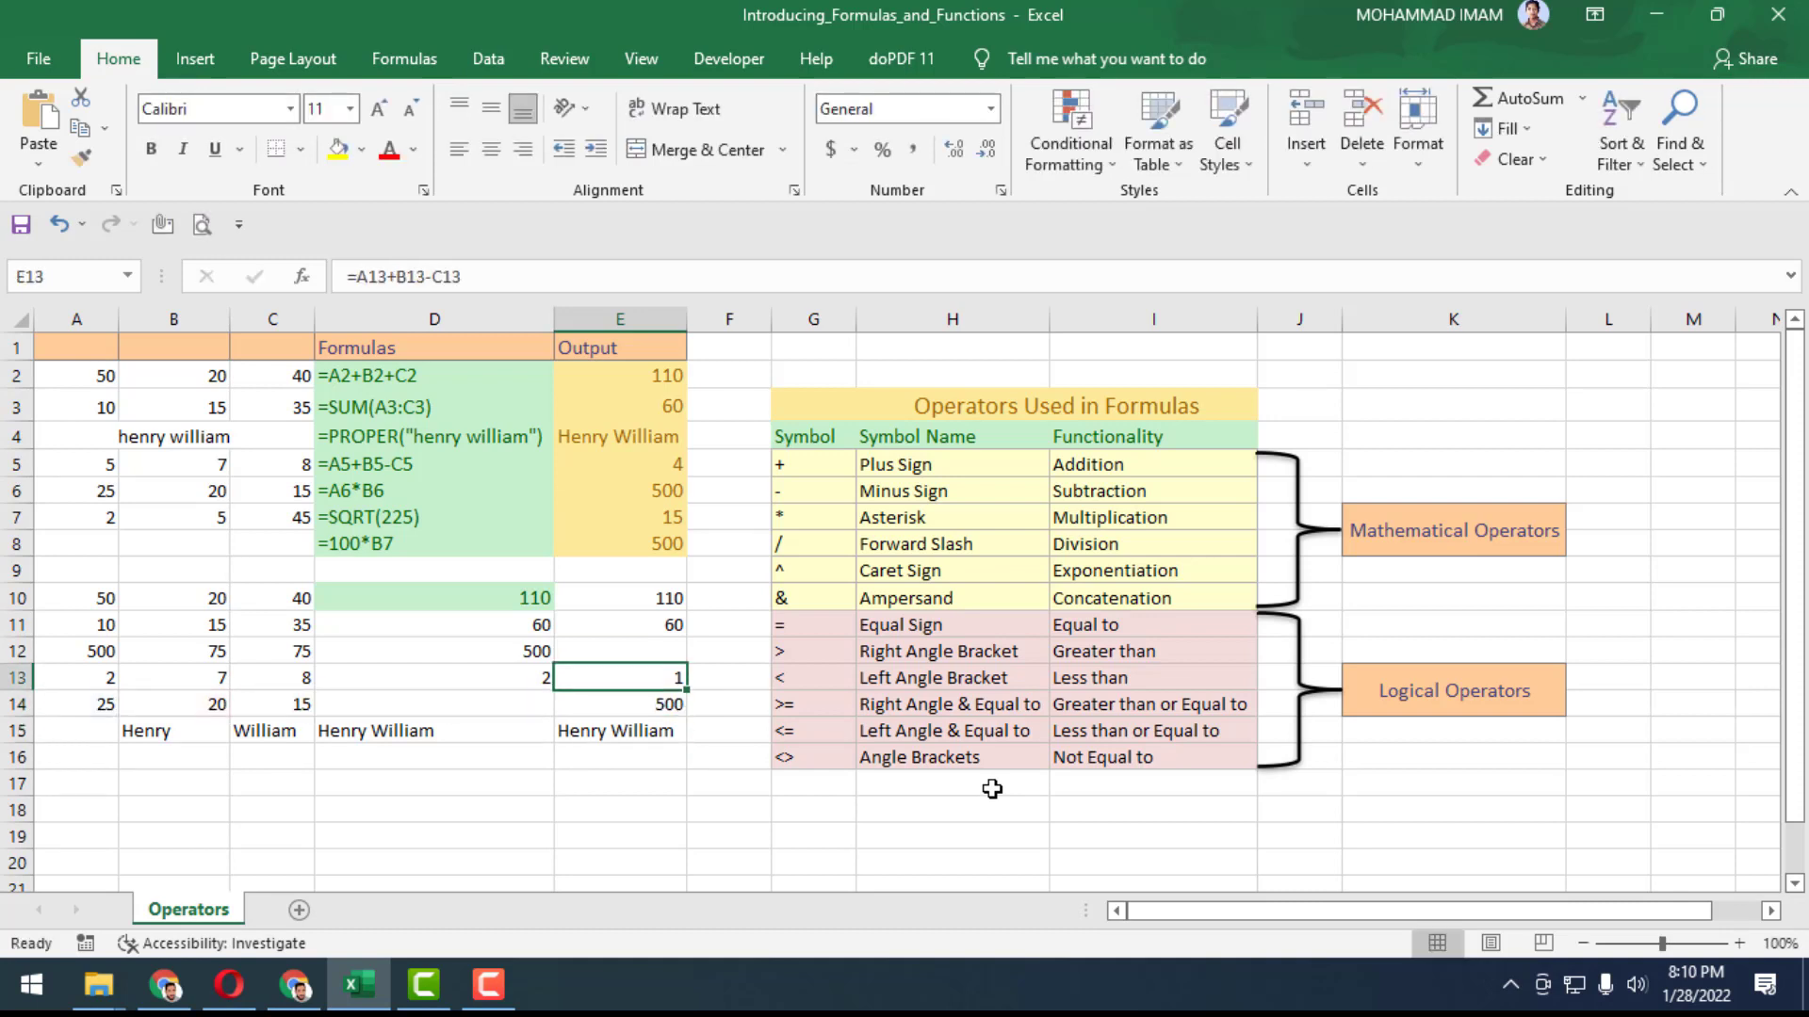
key(Down)
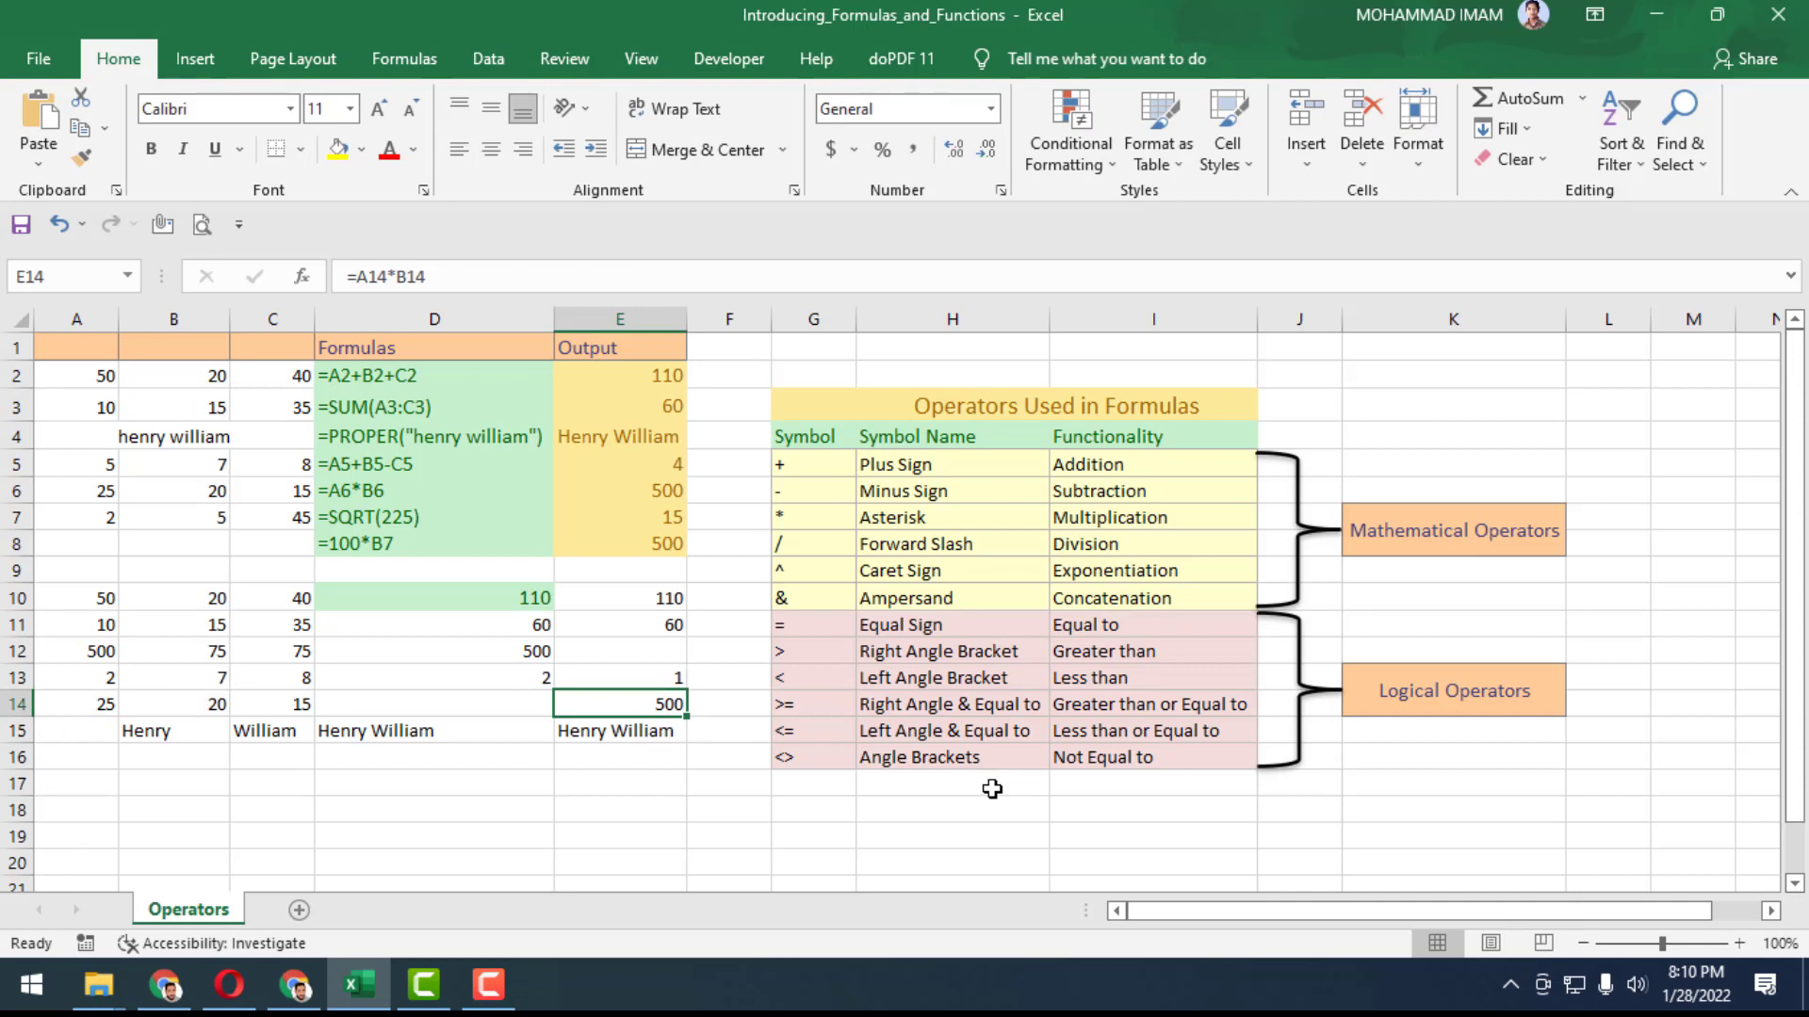
click(675, 520)
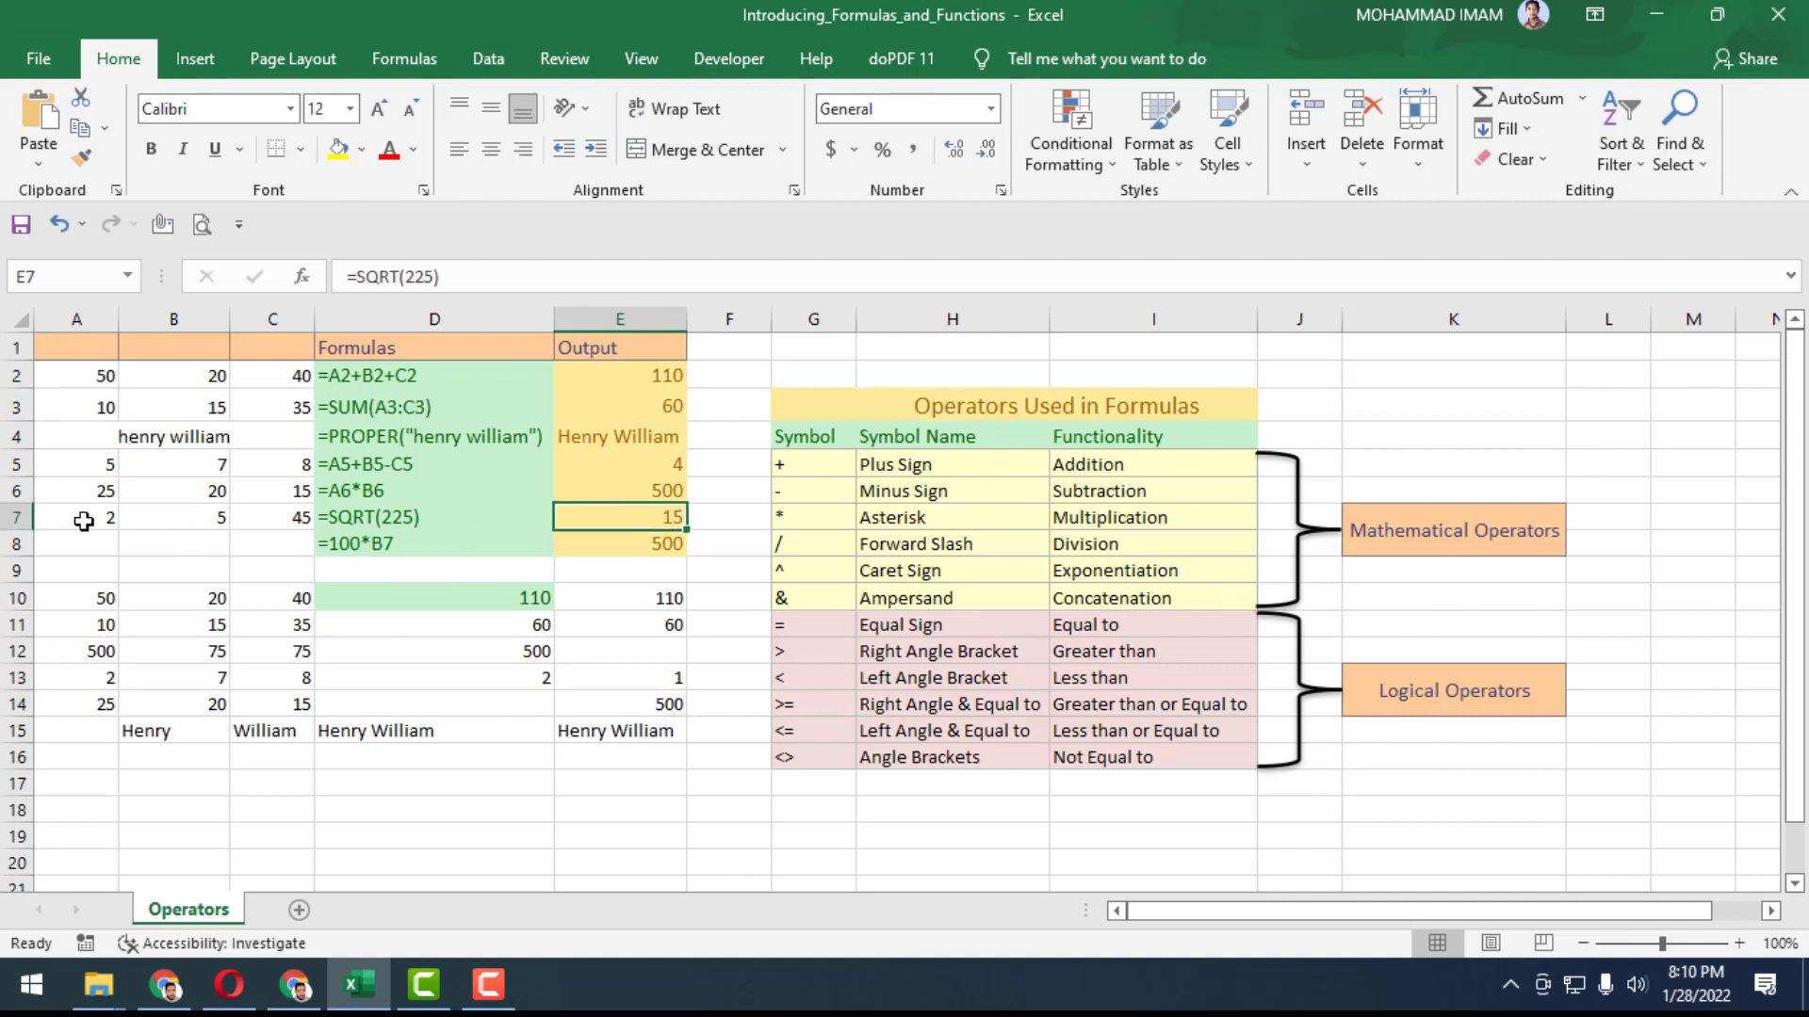
Replace the A13:C13 argument in E12's SQRT formula with 16 so it shows 4
double_click(670, 520)
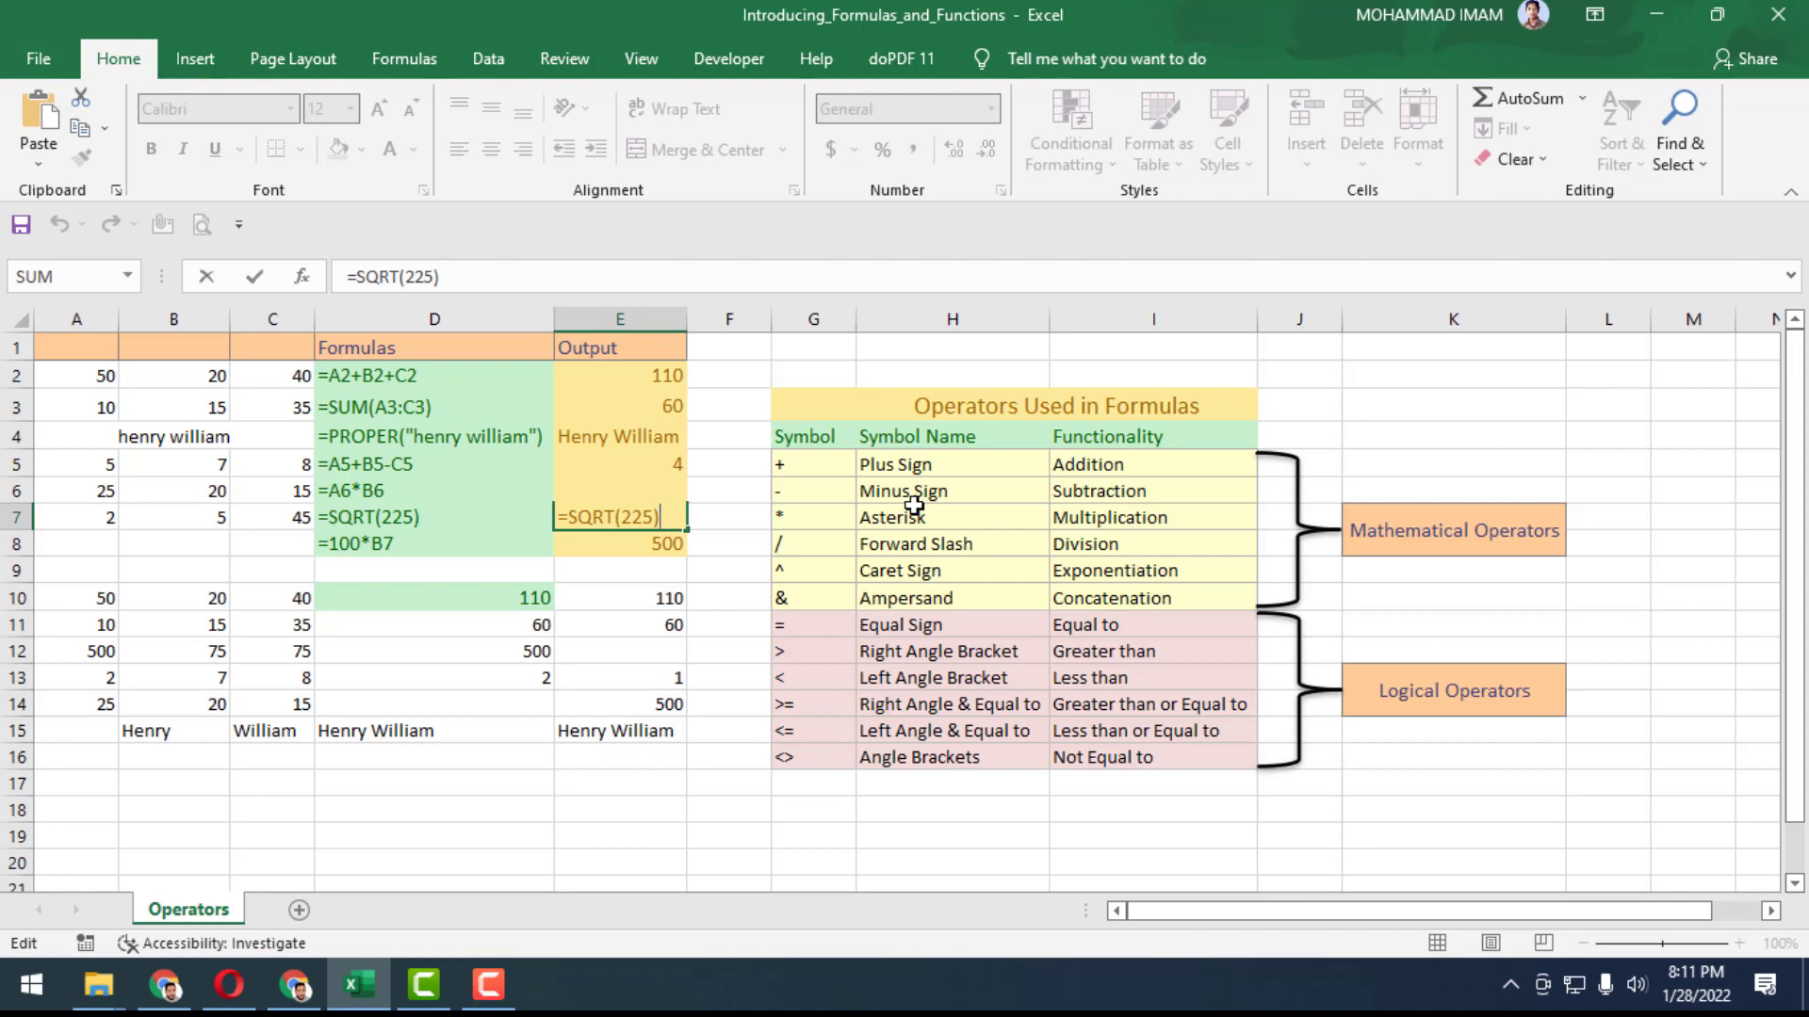
key(Left)
key(shift+Left)
key(shift+Left)
key(shift+Left)
key(Return)
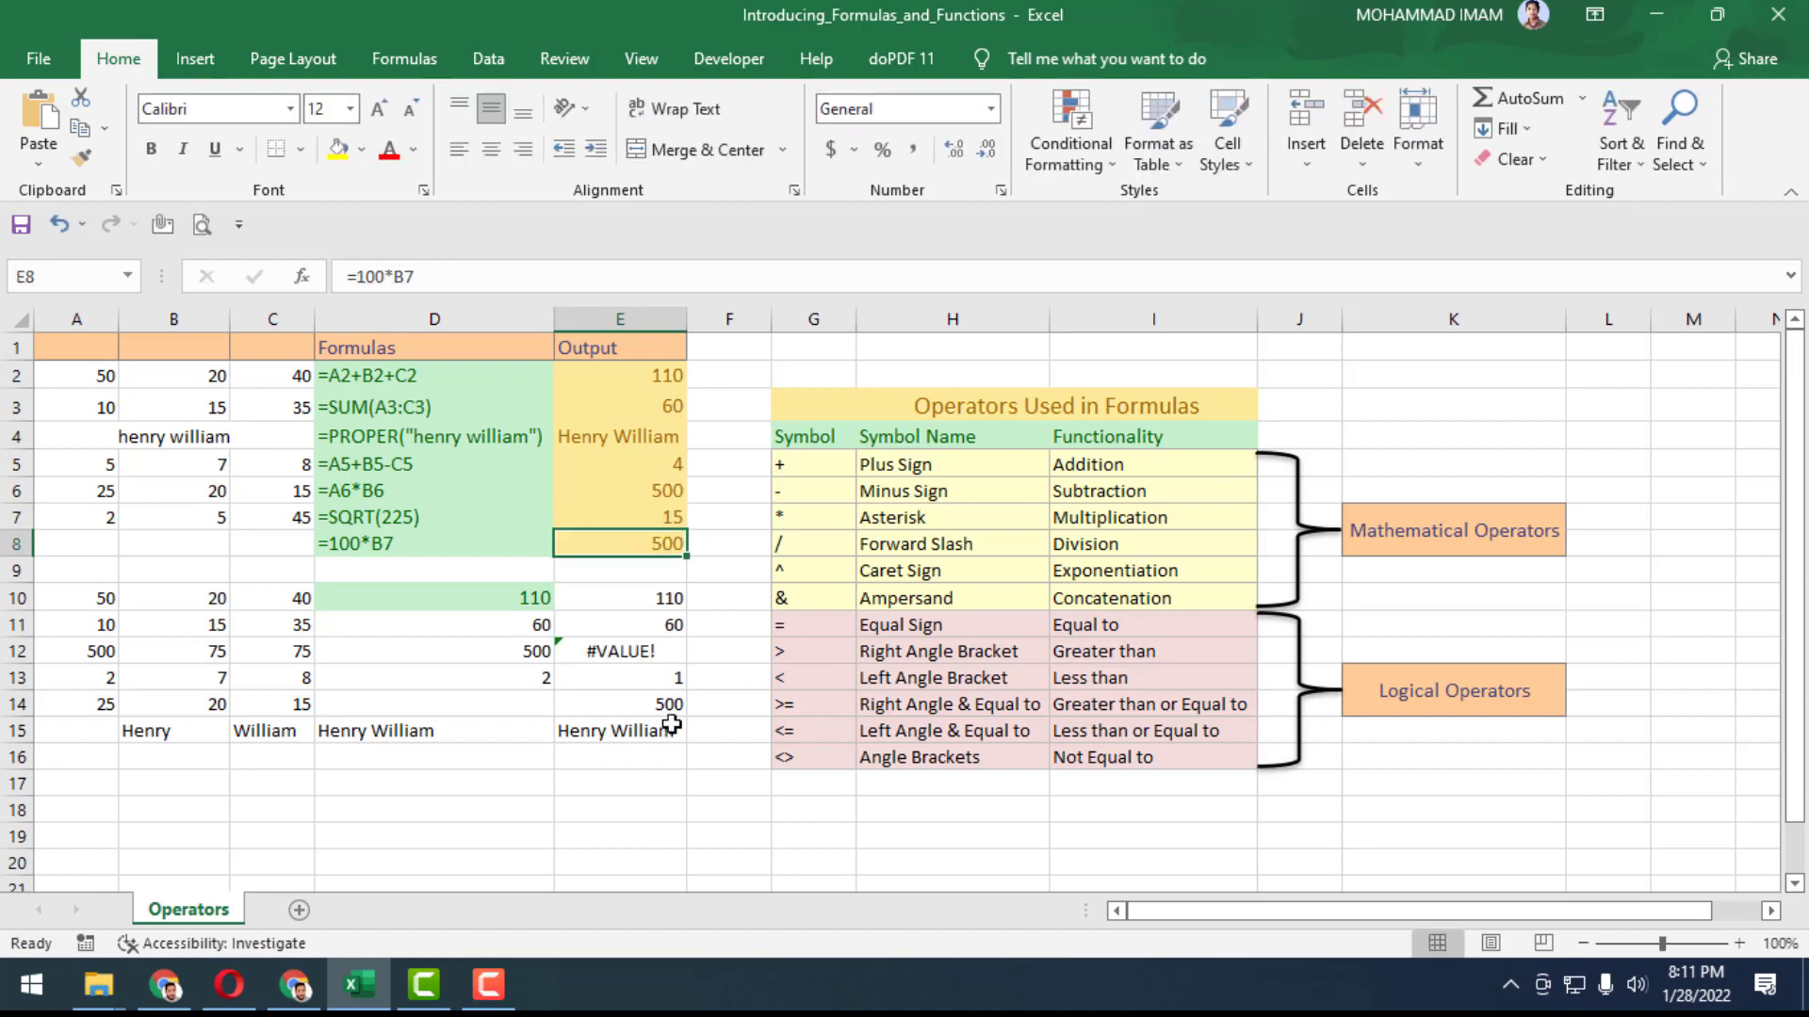
double_click(667, 651)
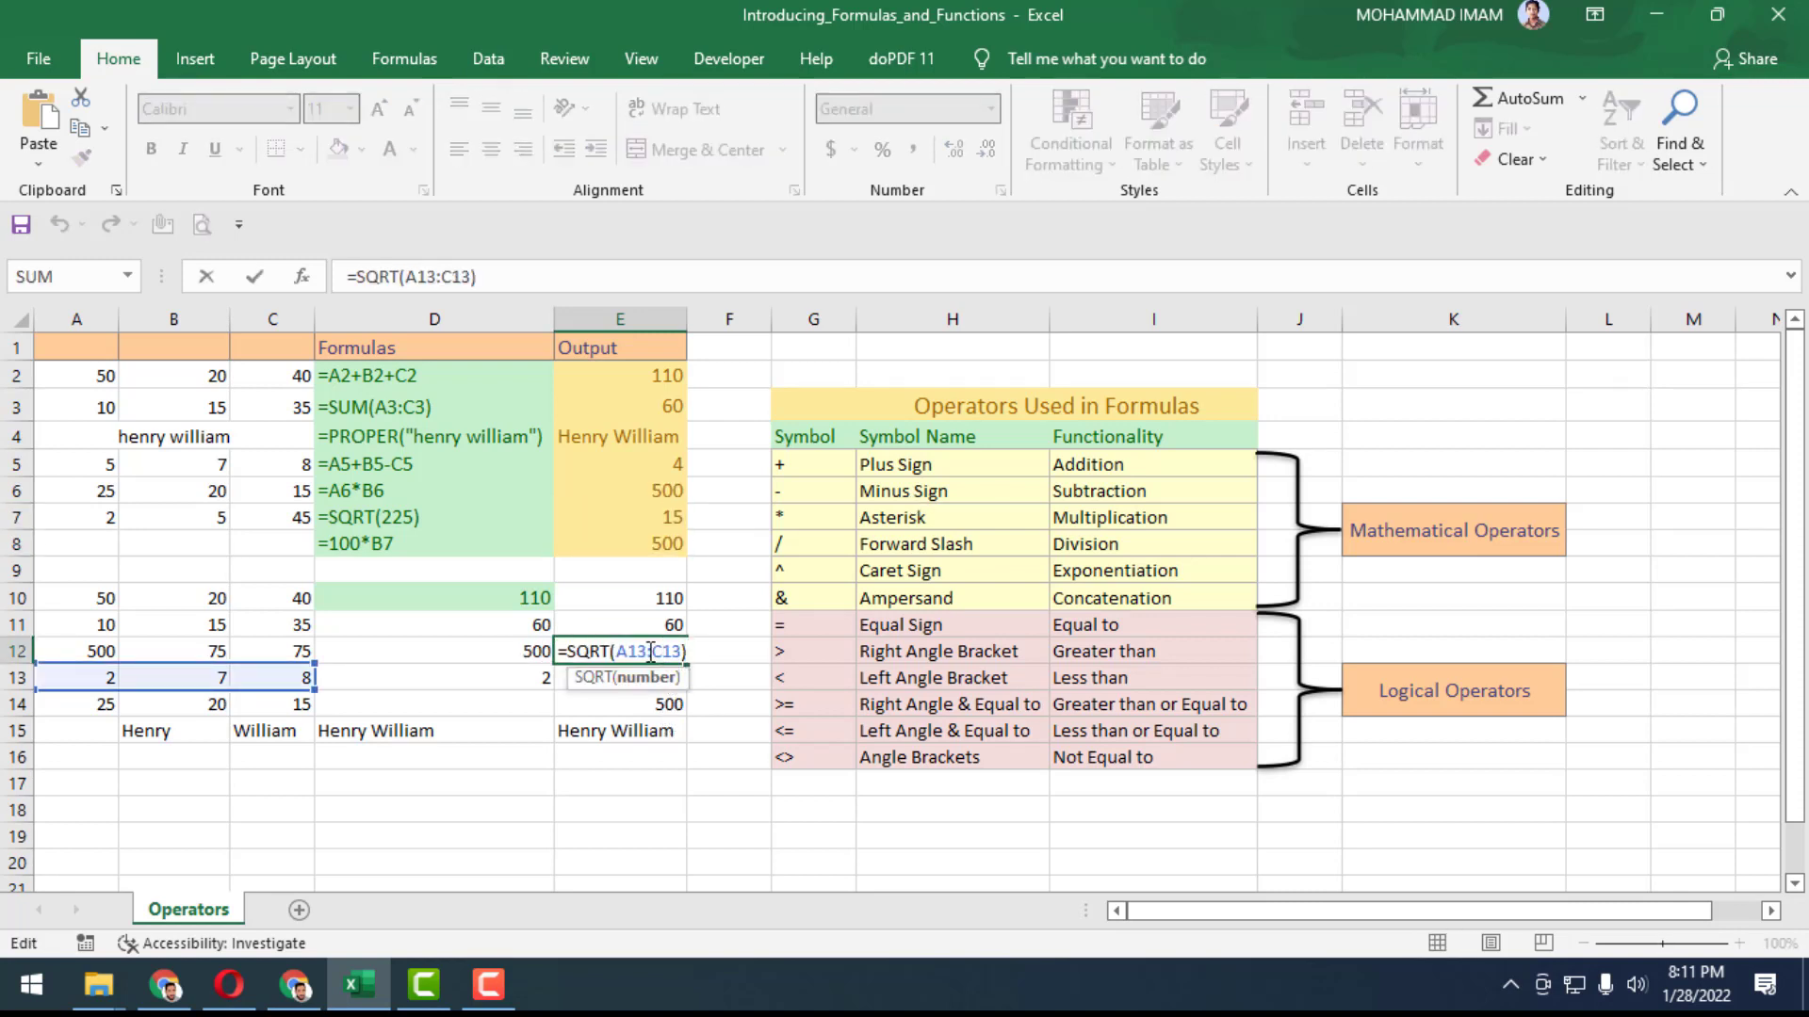
double_click(636, 651)
drag(636, 648, 691, 657)
text(16)
key(Return)
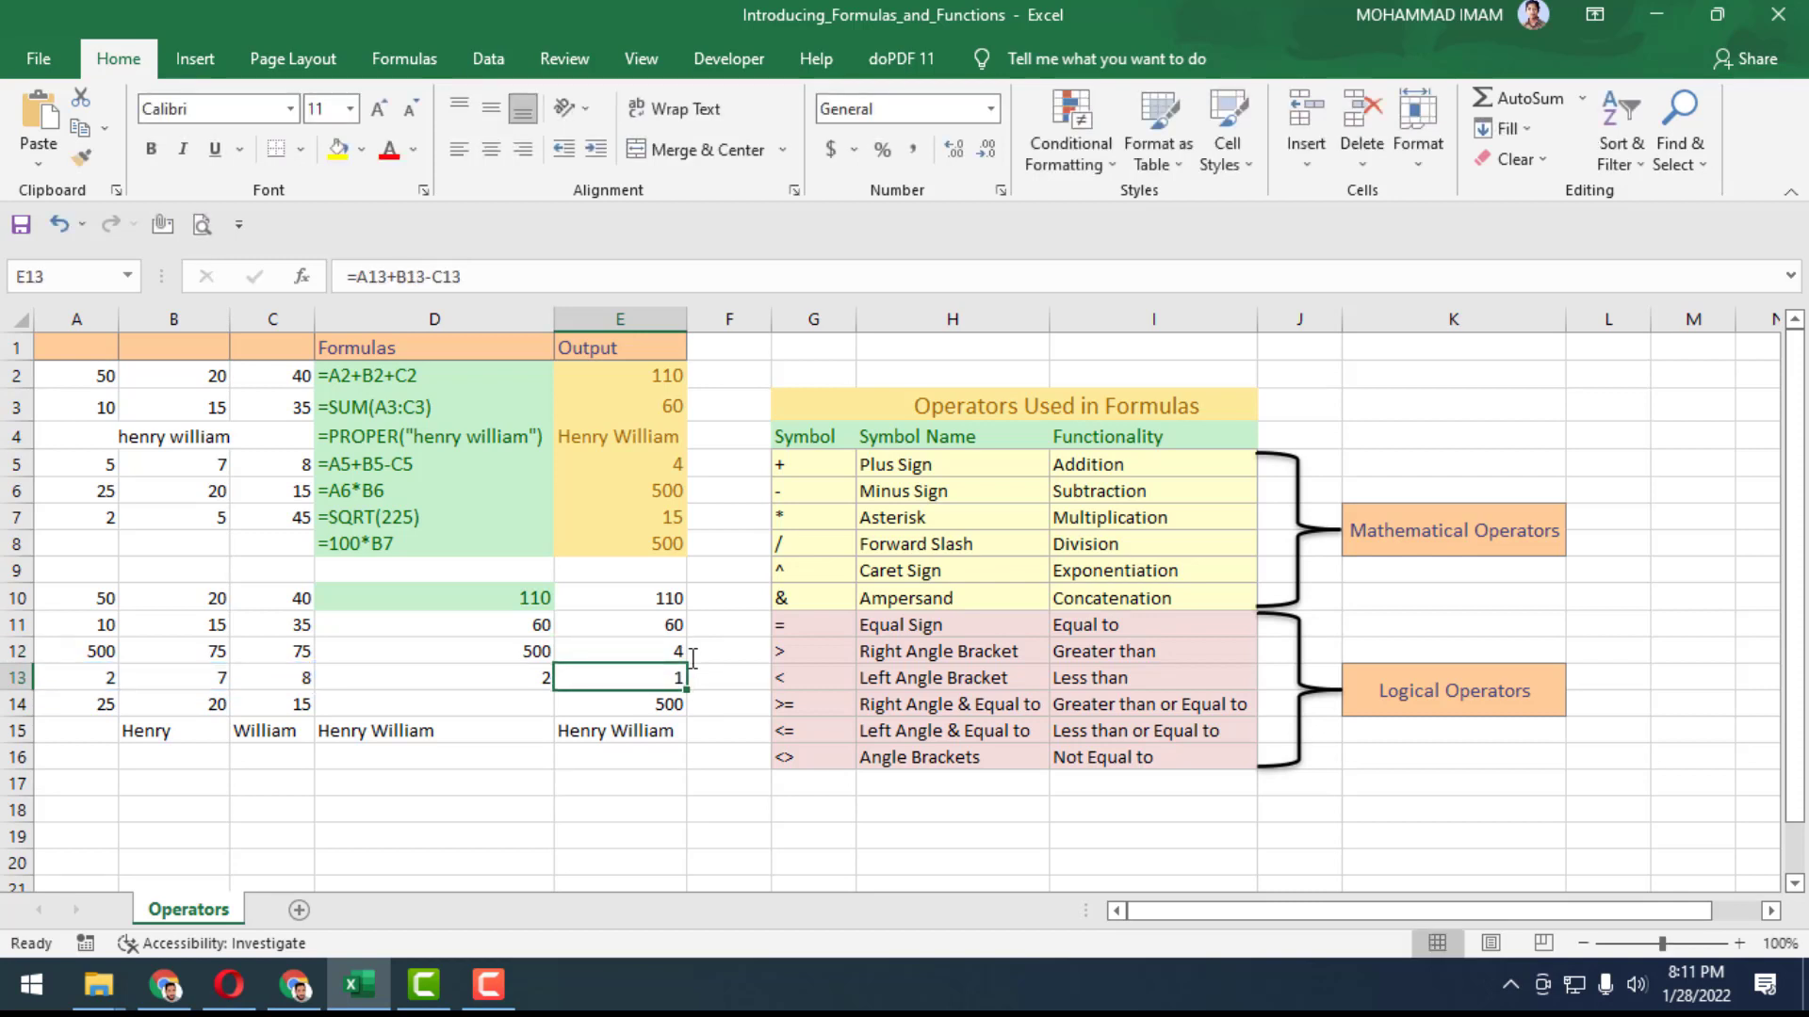